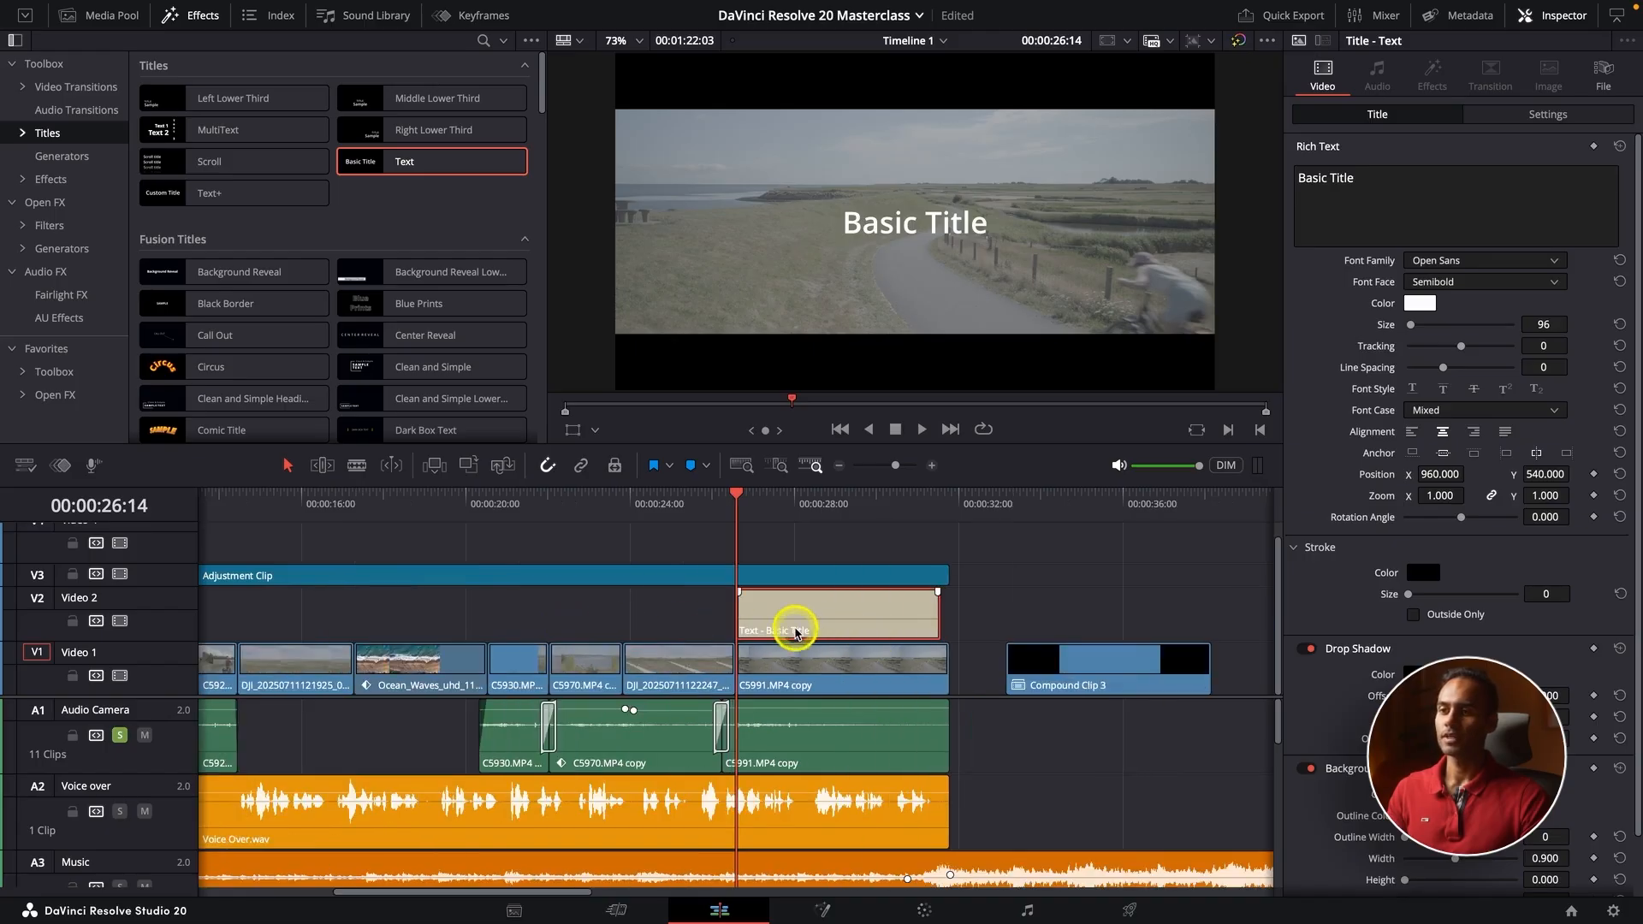
Step: Extend the end of the Basic Title clip on Video 2 to match the C5991.MP4 clip beneath it, and place the playhead before the title
{"action": "mouse_move", "coordinate": [739, 618]}
{"action": "left_mouse_down"}
{"action": "mouse_move", "coordinate": [882, 611]}
{"action": "mouse_move", "coordinate": [741, 614]}
{"action": "left_mouse_up"}
{"action": "left_click_drag", "start_coordinate": [934, 616], "coordinate": [945, 616]}
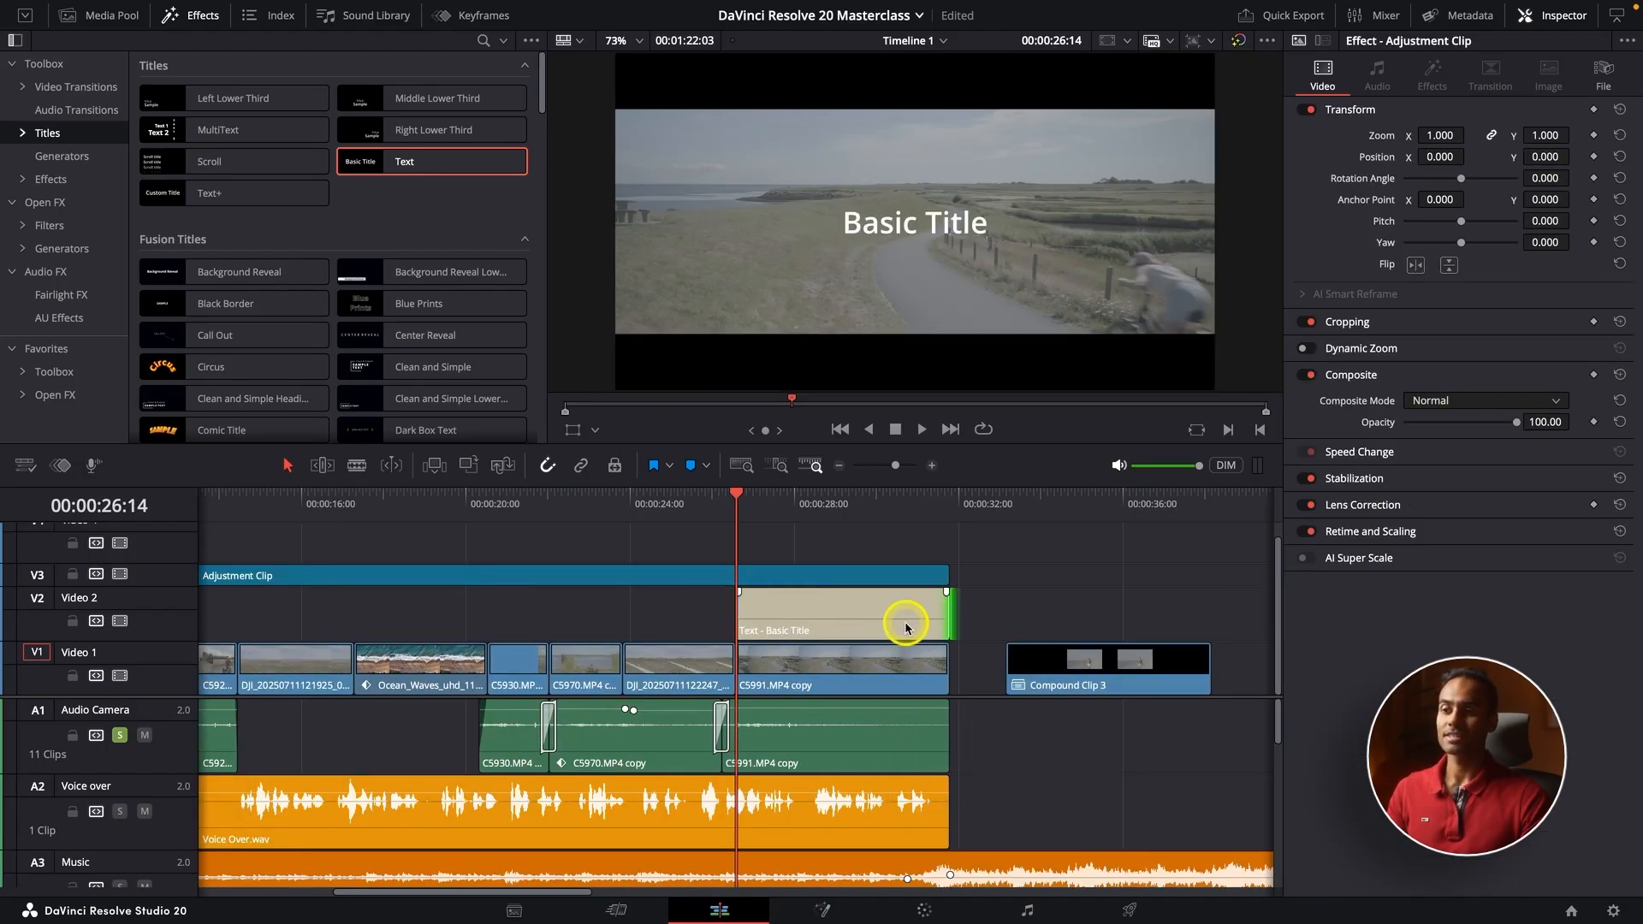
{"action": "left_click", "coordinate": [680, 499]}
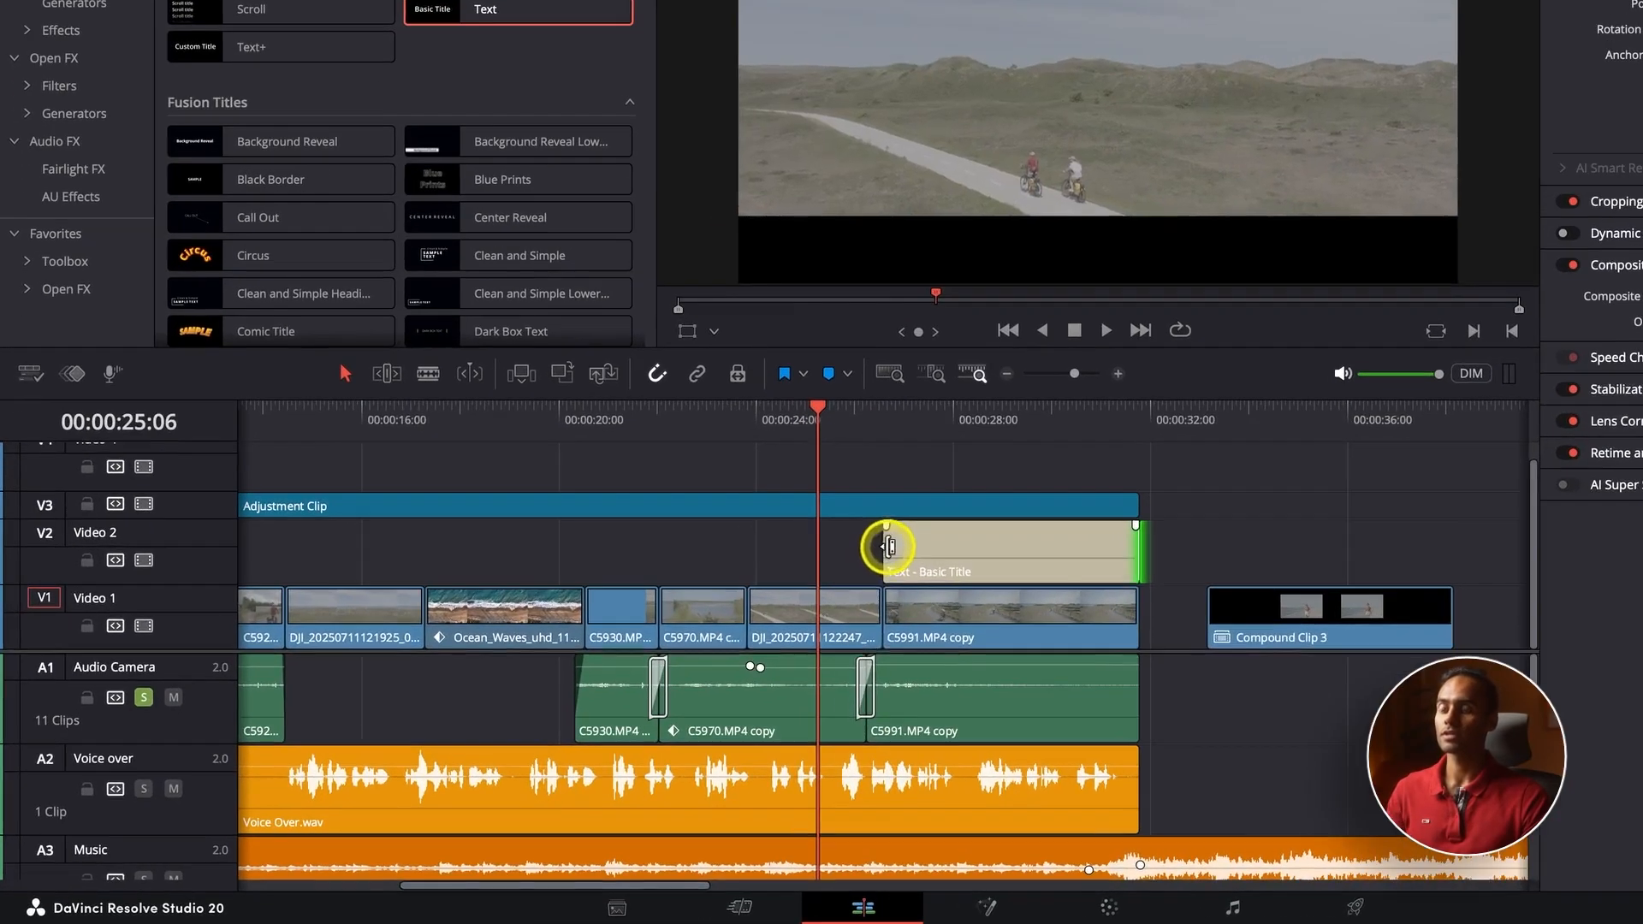
Step: Add a fade-in of just under one second to the title clip and play it back from the clip's start
{"action": "mouse_move", "coordinate": [746, 622]}
{"action": "left_mouse_down"}
{"action": "mouse_move", "coordinate": [342, 625]}
{"action": "mouse_move", "coordinate": [736, 628]}
{"action": "left_mouse_up"}
{"action": "left_click_drag", "start_coordinate": [885, 569], "coordinate": [951, 525]}
{"action": "left_click", "coordinate": [887, 423]}
{"action": "key", "text": "ctrl+equal"}
{"action": "key", "text": "space"}
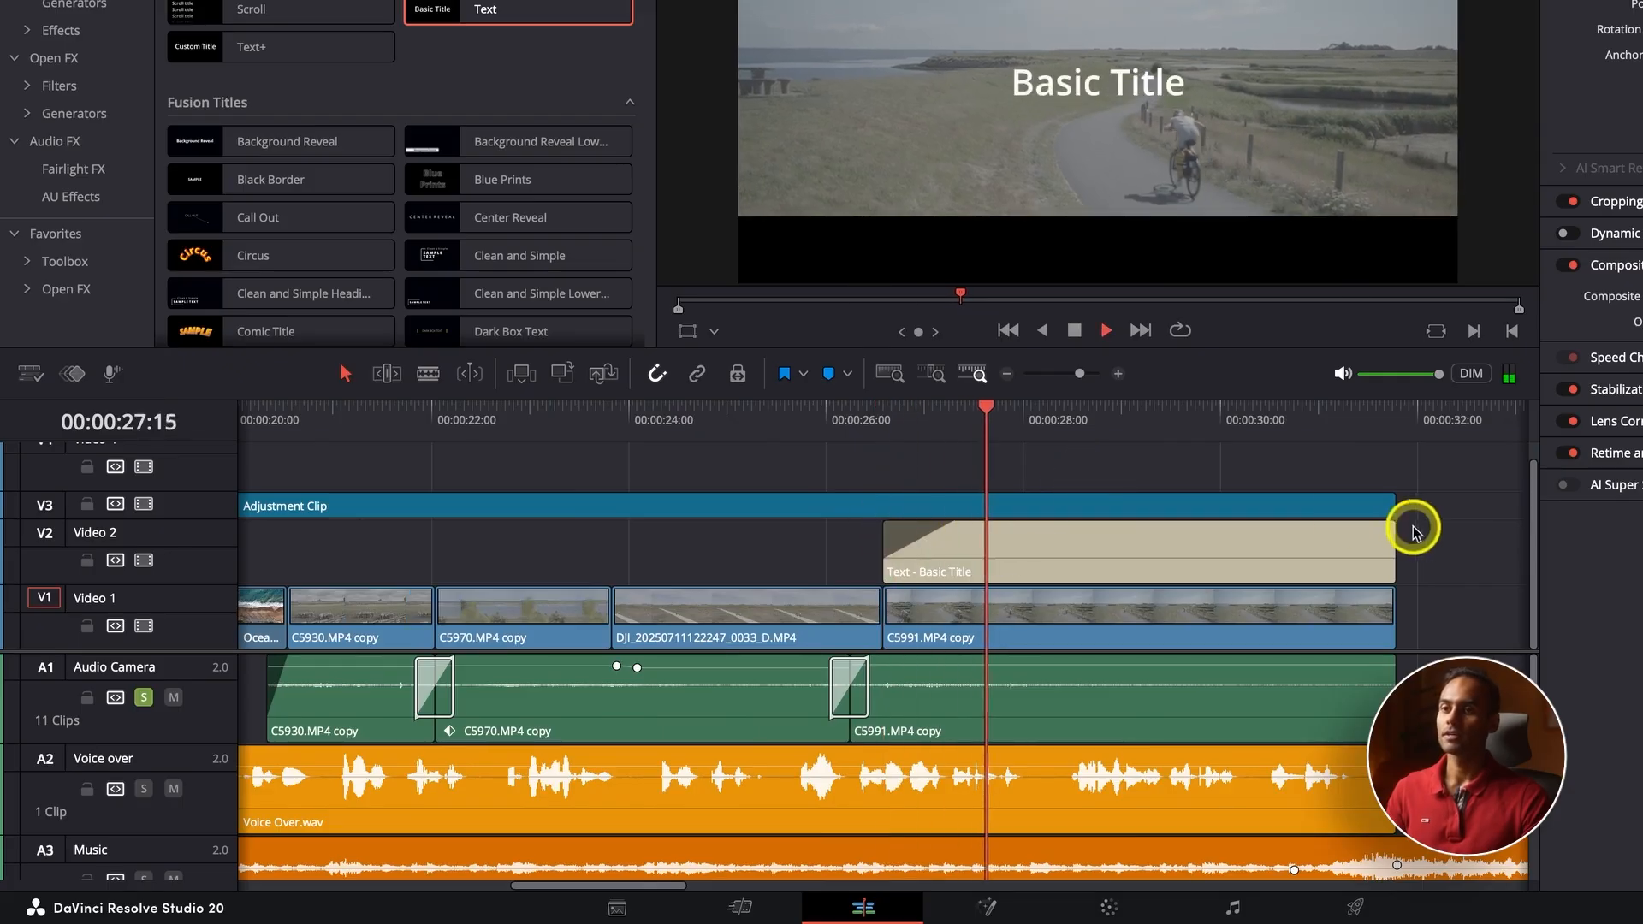
Step: Add a fade-out of about one second to the end of the title clip and play back the ending
{"action": "key", "text": "space"}
{"action": "left_click_drag", "start_coordinate": [1390, 523], "coordinate": [1299, 528]}
{"action": "left_click", "coordinate": [1292, 419]}
{"action": "key", "text": "space"}
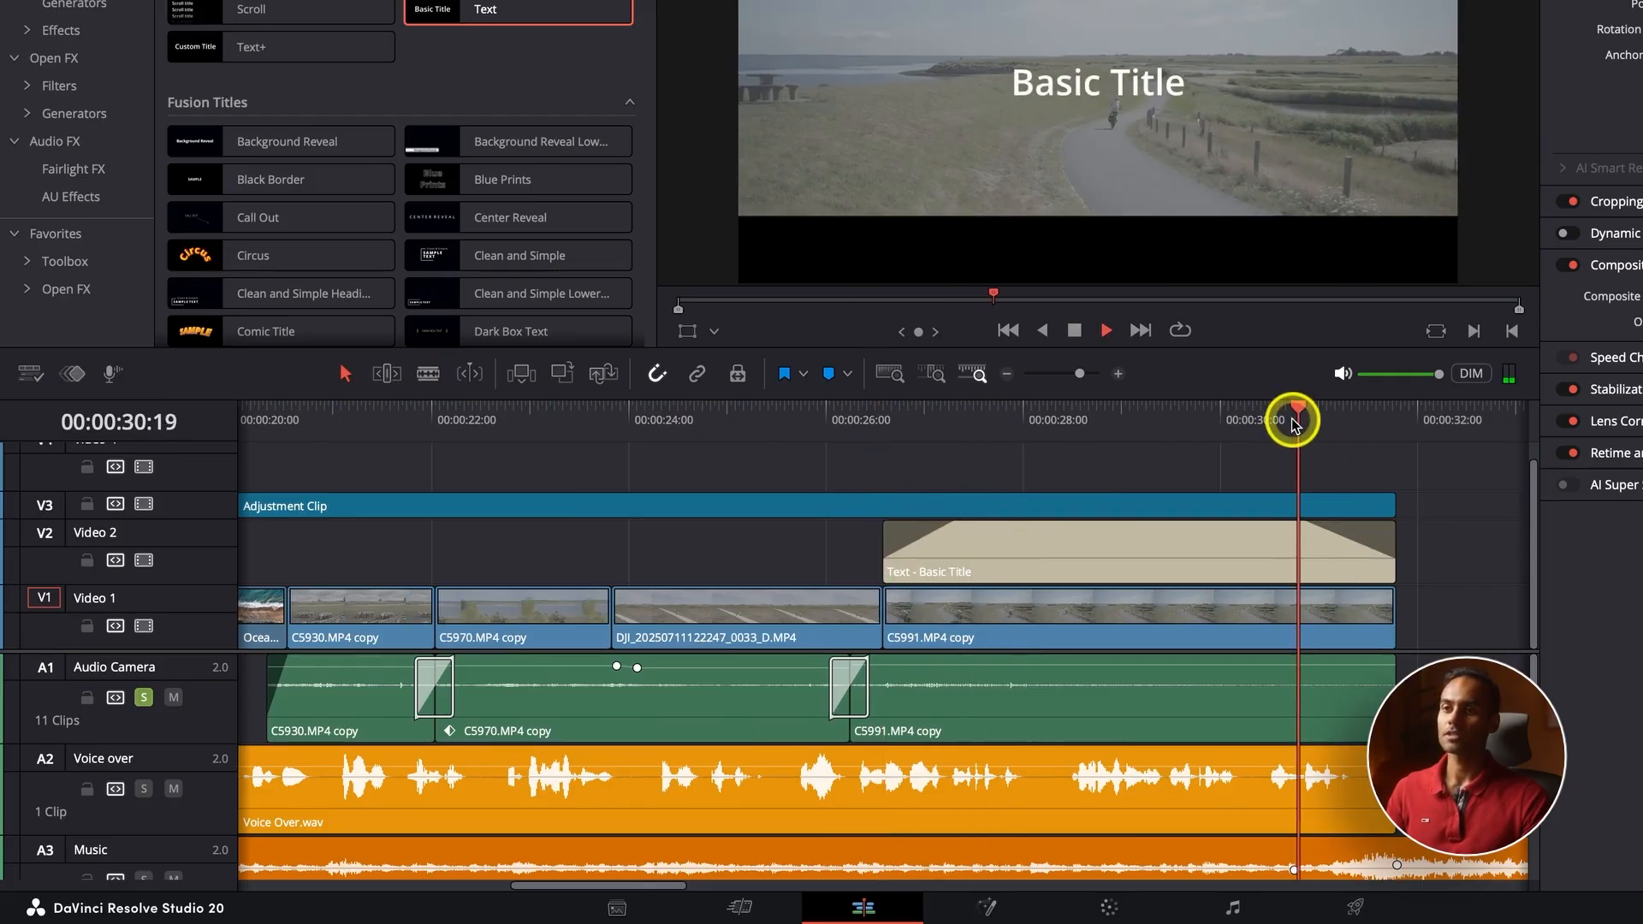
{"action": "key", "text": "space"}
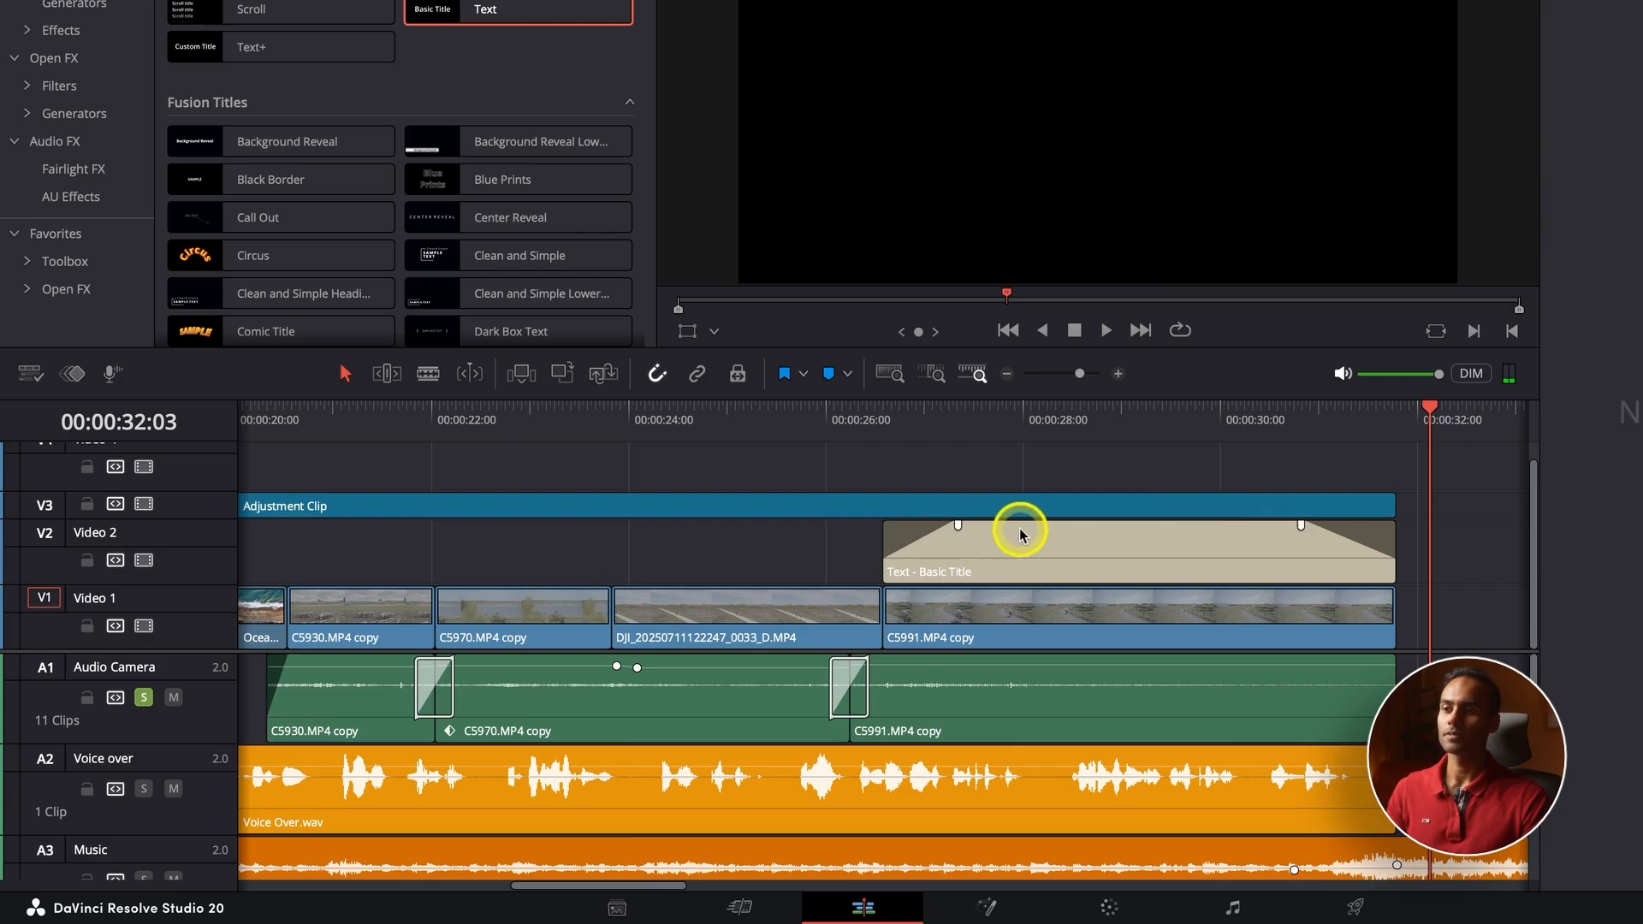
Step: Remove both fades from the title clip, place the playhead at 00:00:27:05 and save the project
{"action": "left_click", "coordinate": [958, 524]}
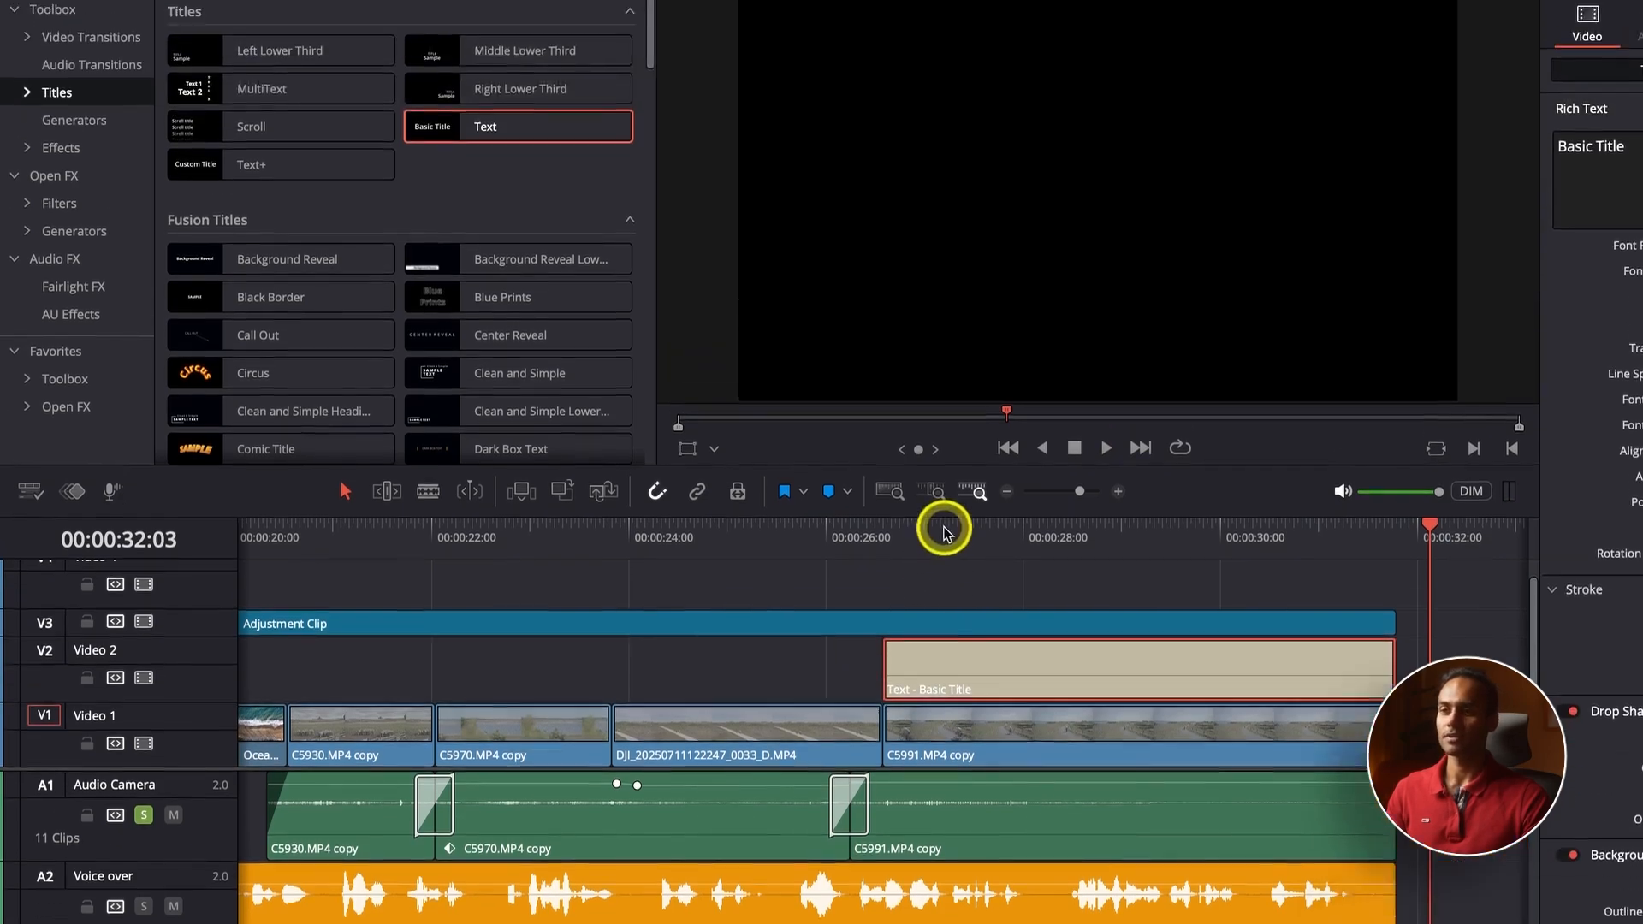
{"action": "left_click", "coordinate": [946, 413]}
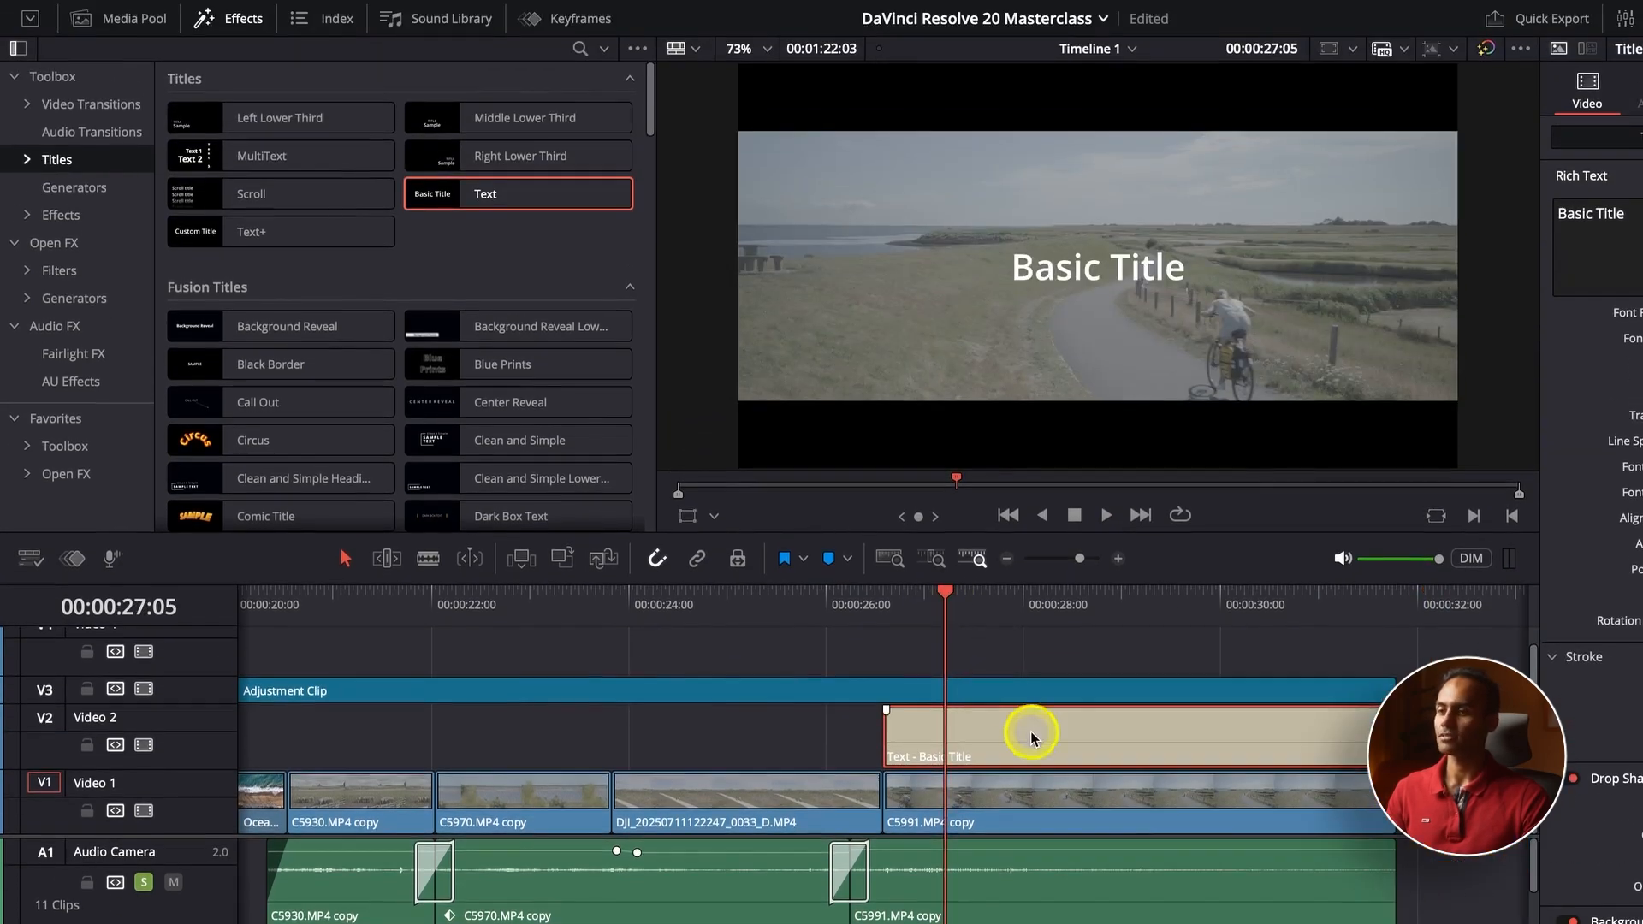
{"action": "key", "text": "super+minus"}
{"action": "key", "text": "super+s"}
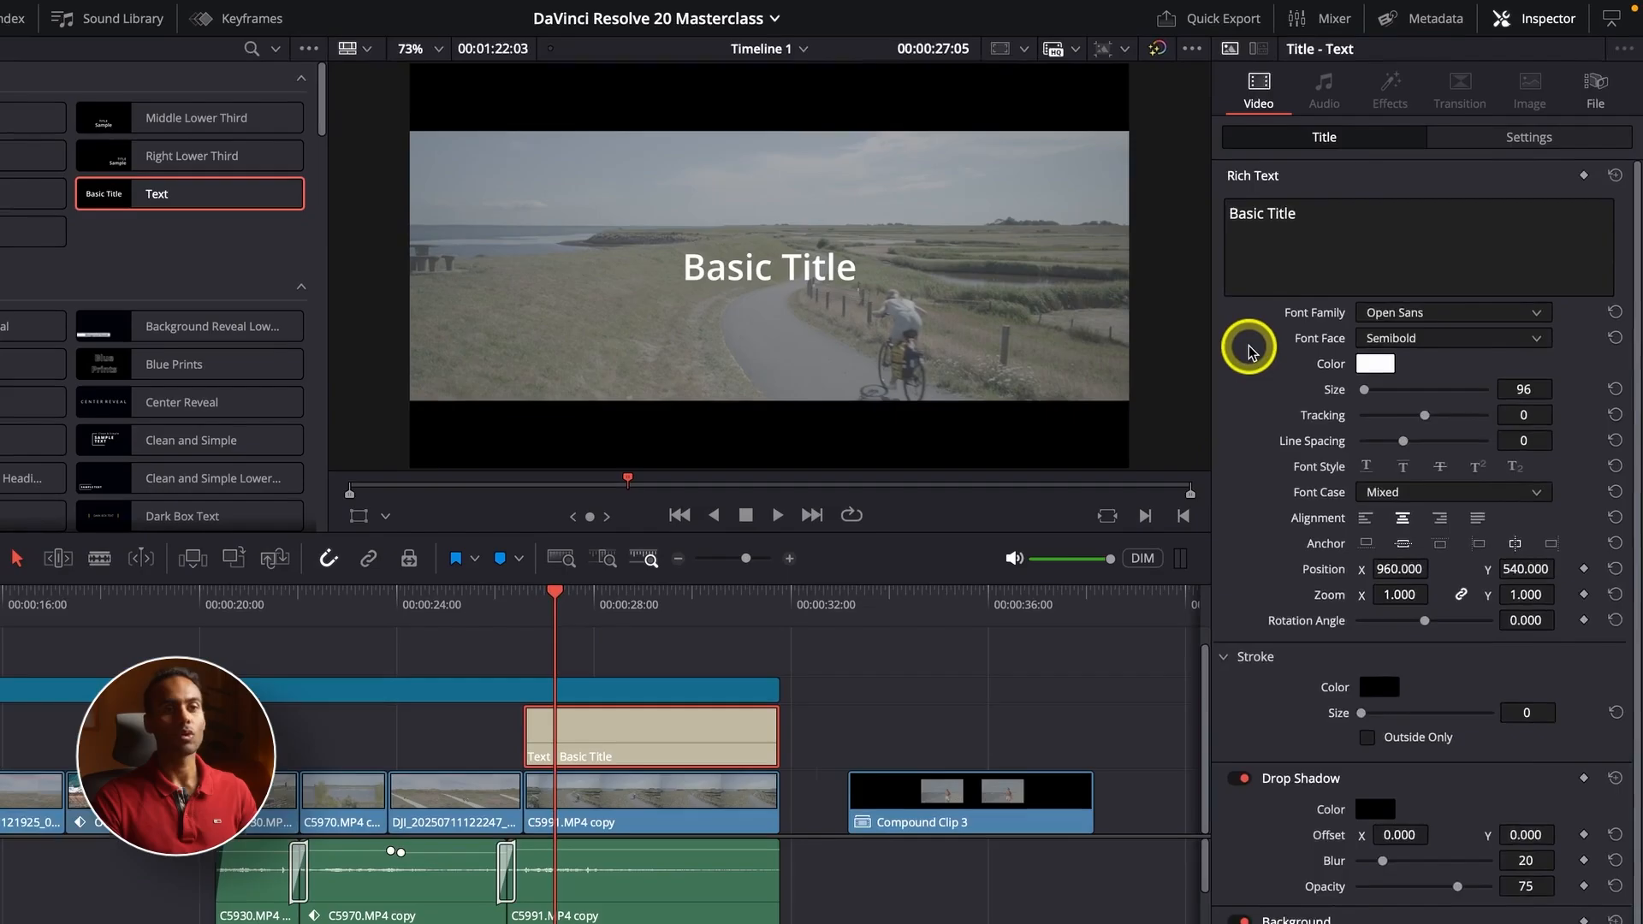
Step: Replace the title's Rich Text content with "DaVinci Resolve"
{"action": "scroll", "coordinate": [1314, 300], "scroll_direction": "down", "scroll_amount": 2}
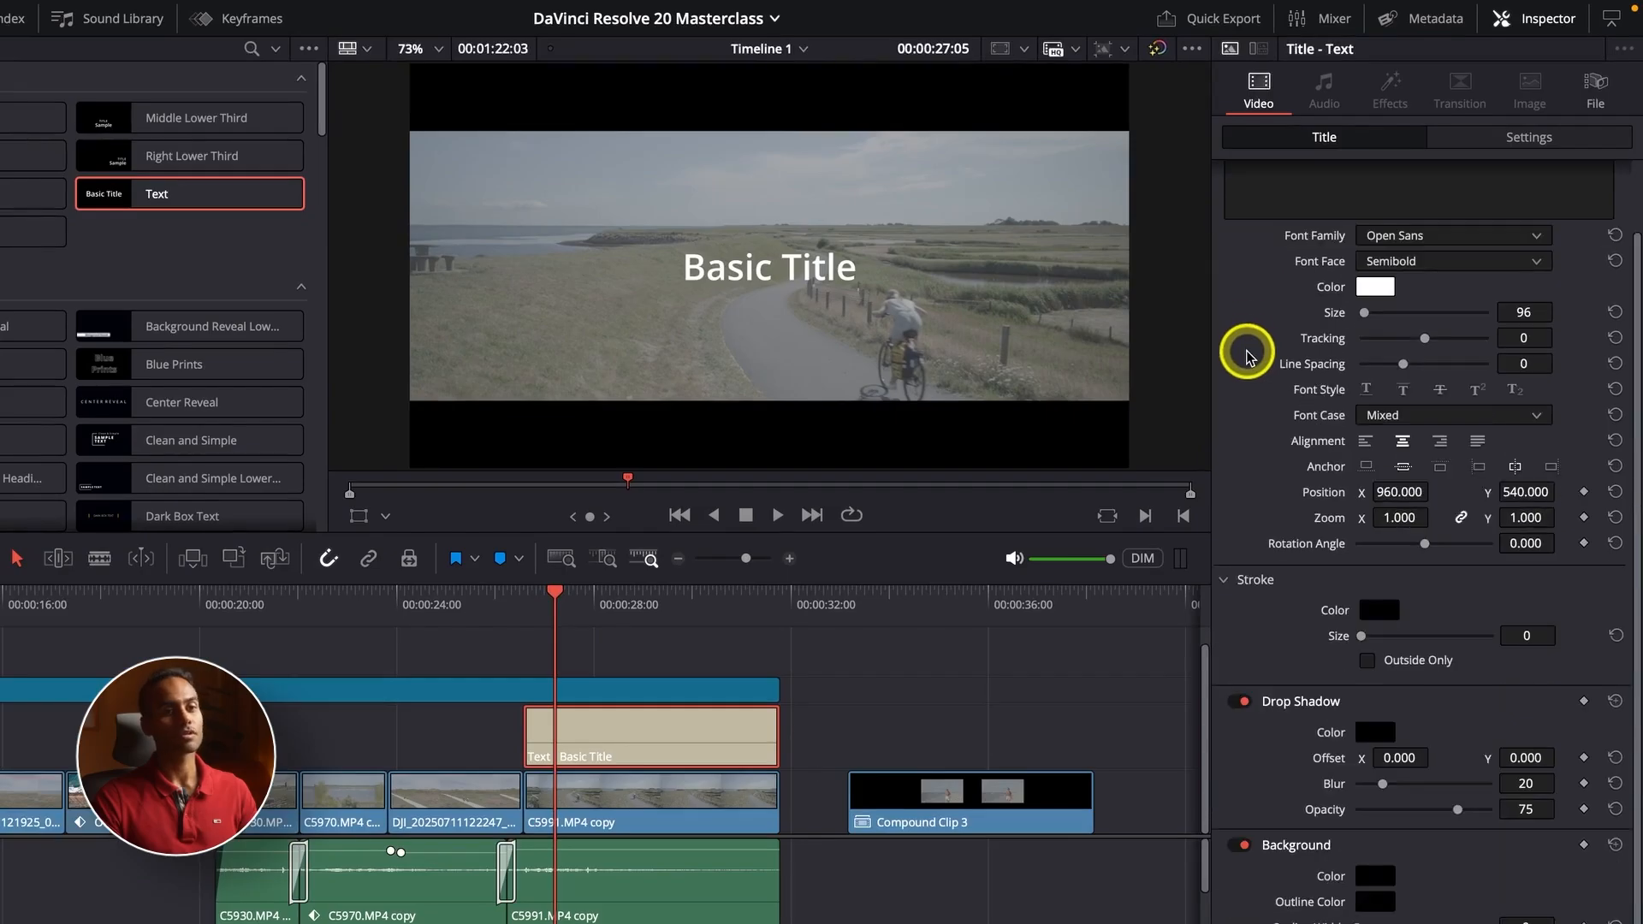
{"action": "scroll", "coordinate": [1246, 357], "scroll_direction": "up", "scroll_amount": 2}
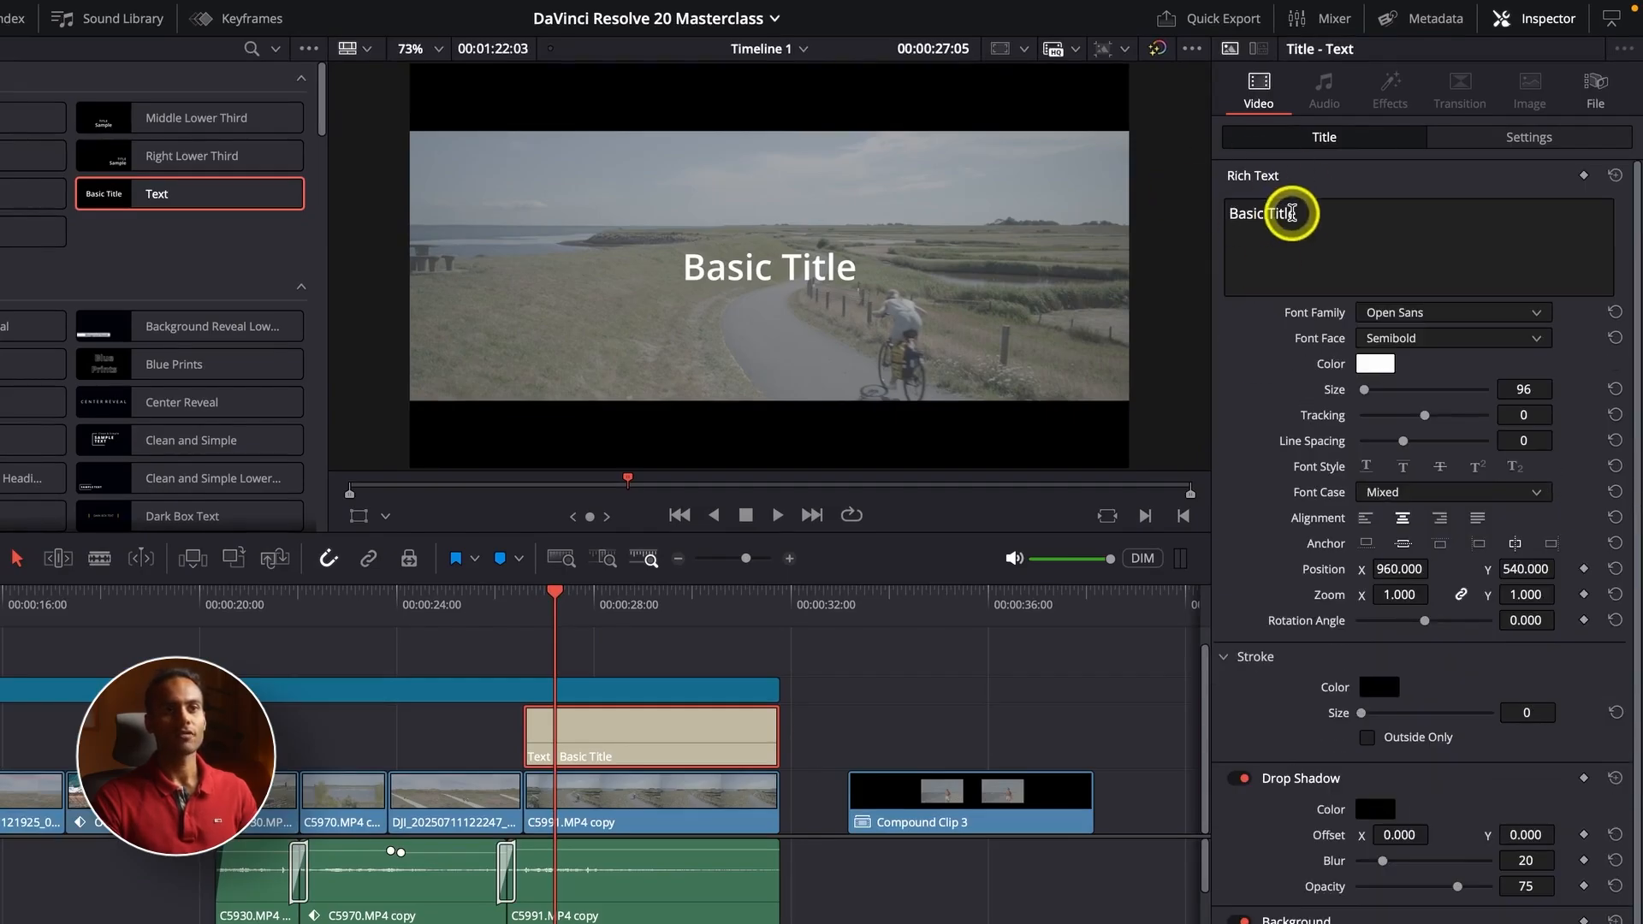
{"action": "left_click", "coordinate": [1321, 216]}
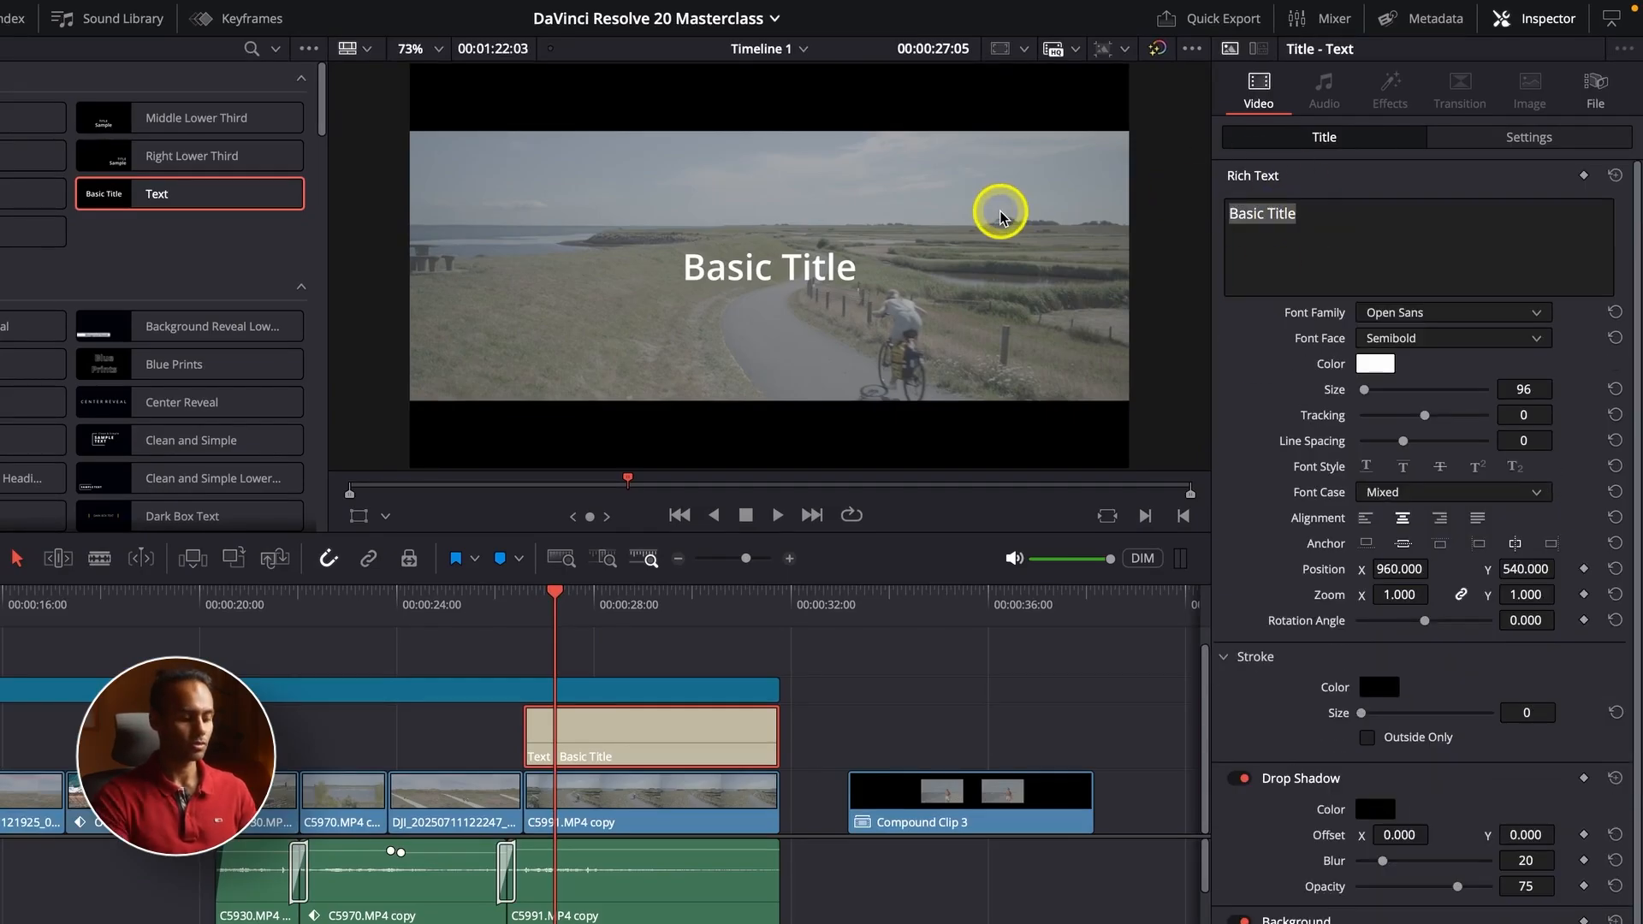
{"action": "key", "text": "d"}
{"action": "key", "text": "super+equal"}
{"action": "key", "text": "super+z"}
{"action": "left_click", "coordinate": [1321, 254]}
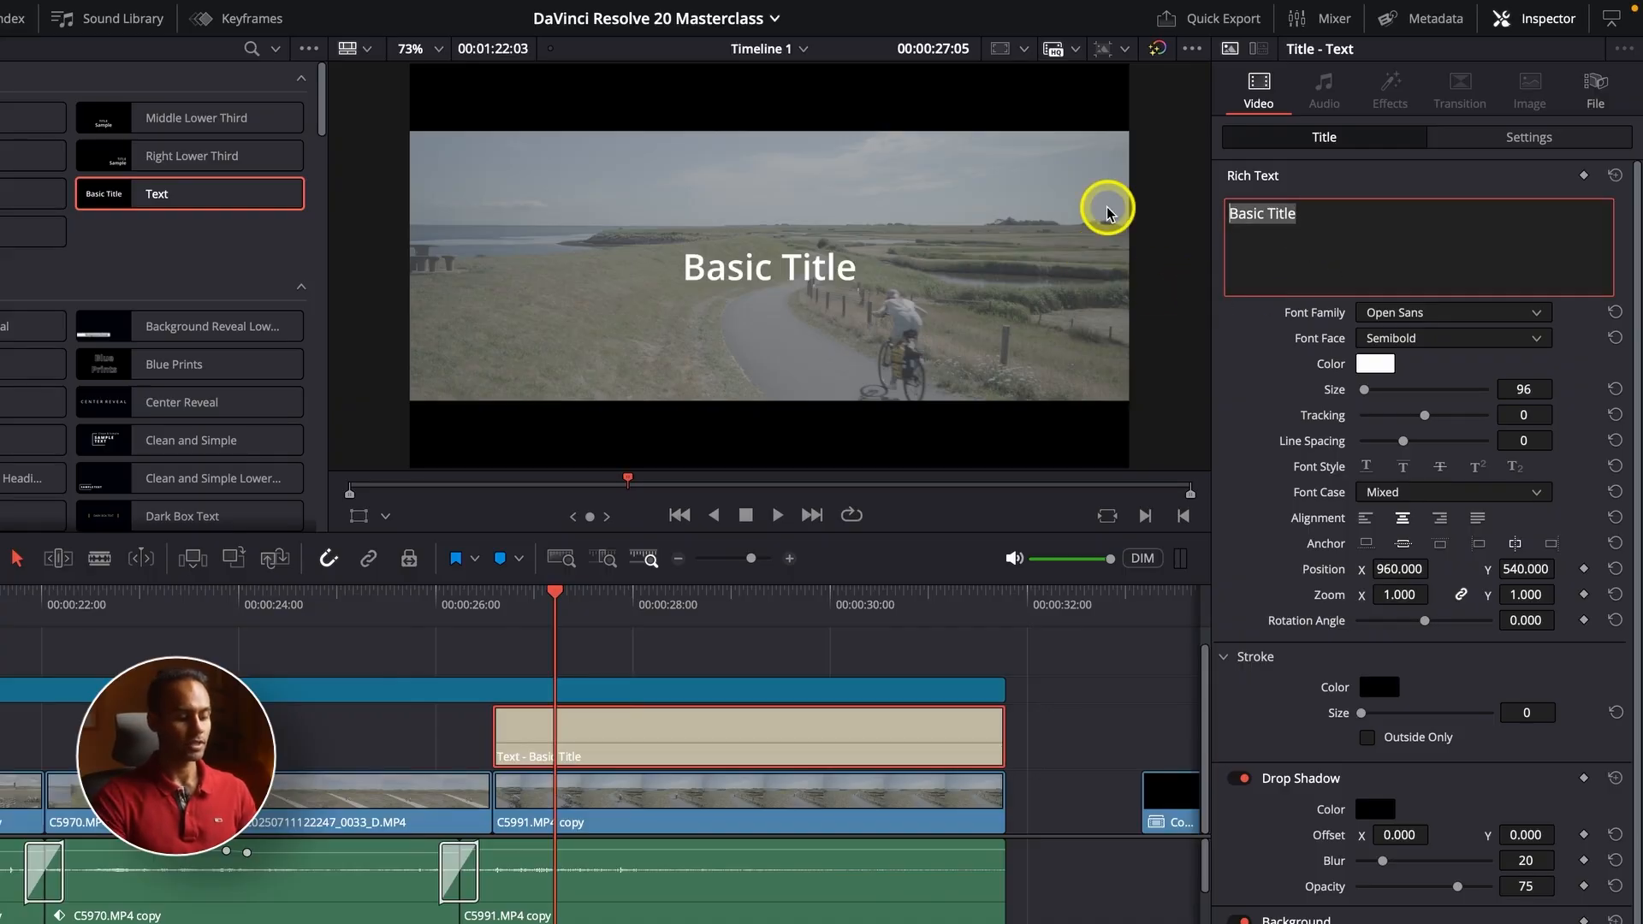
{"action": "type", "text": "DaVinc"}
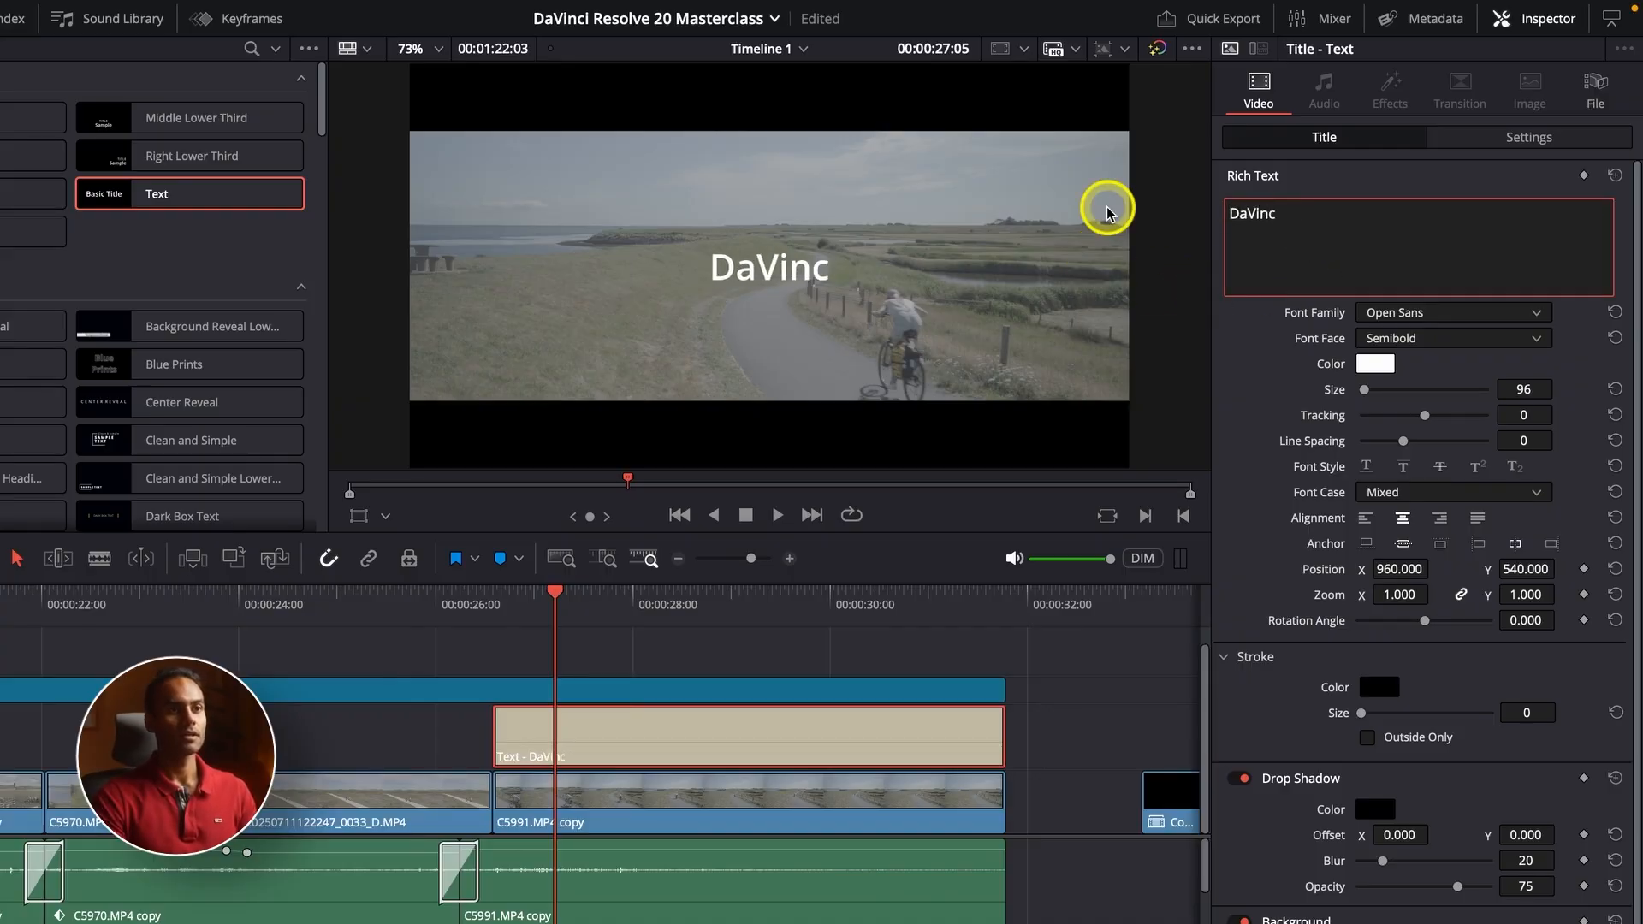
{"action": "type", "text": "i Resolve"}
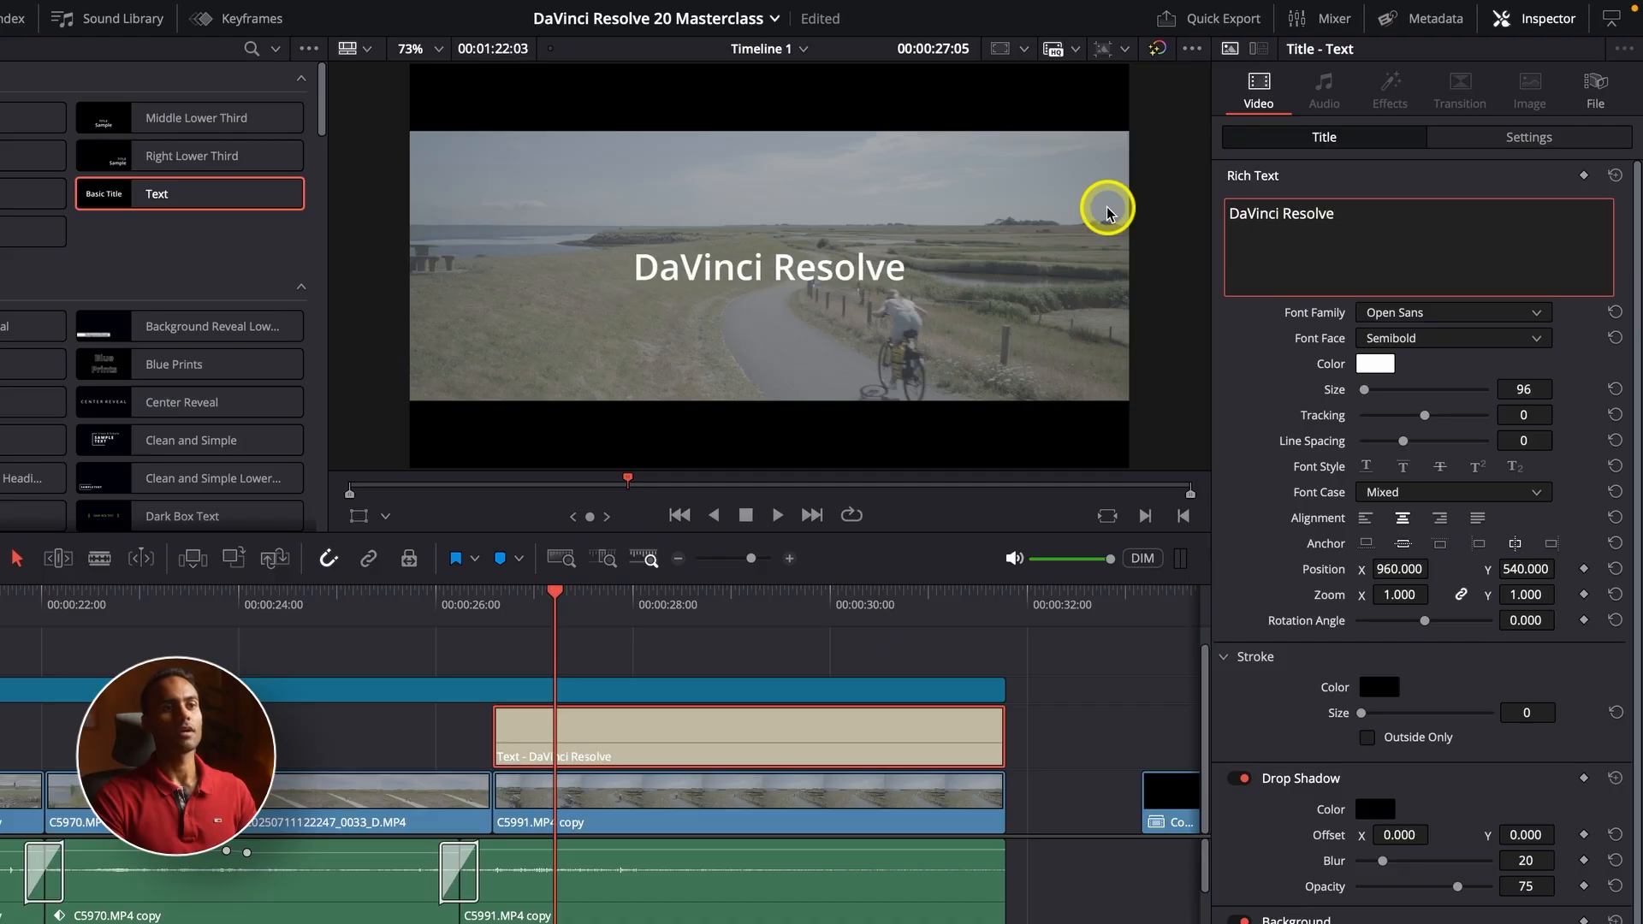
Step: Set the title clip's font family to Arial and its font face to Bold
{"action": "left_click", "coordinate": [1042, 682]}
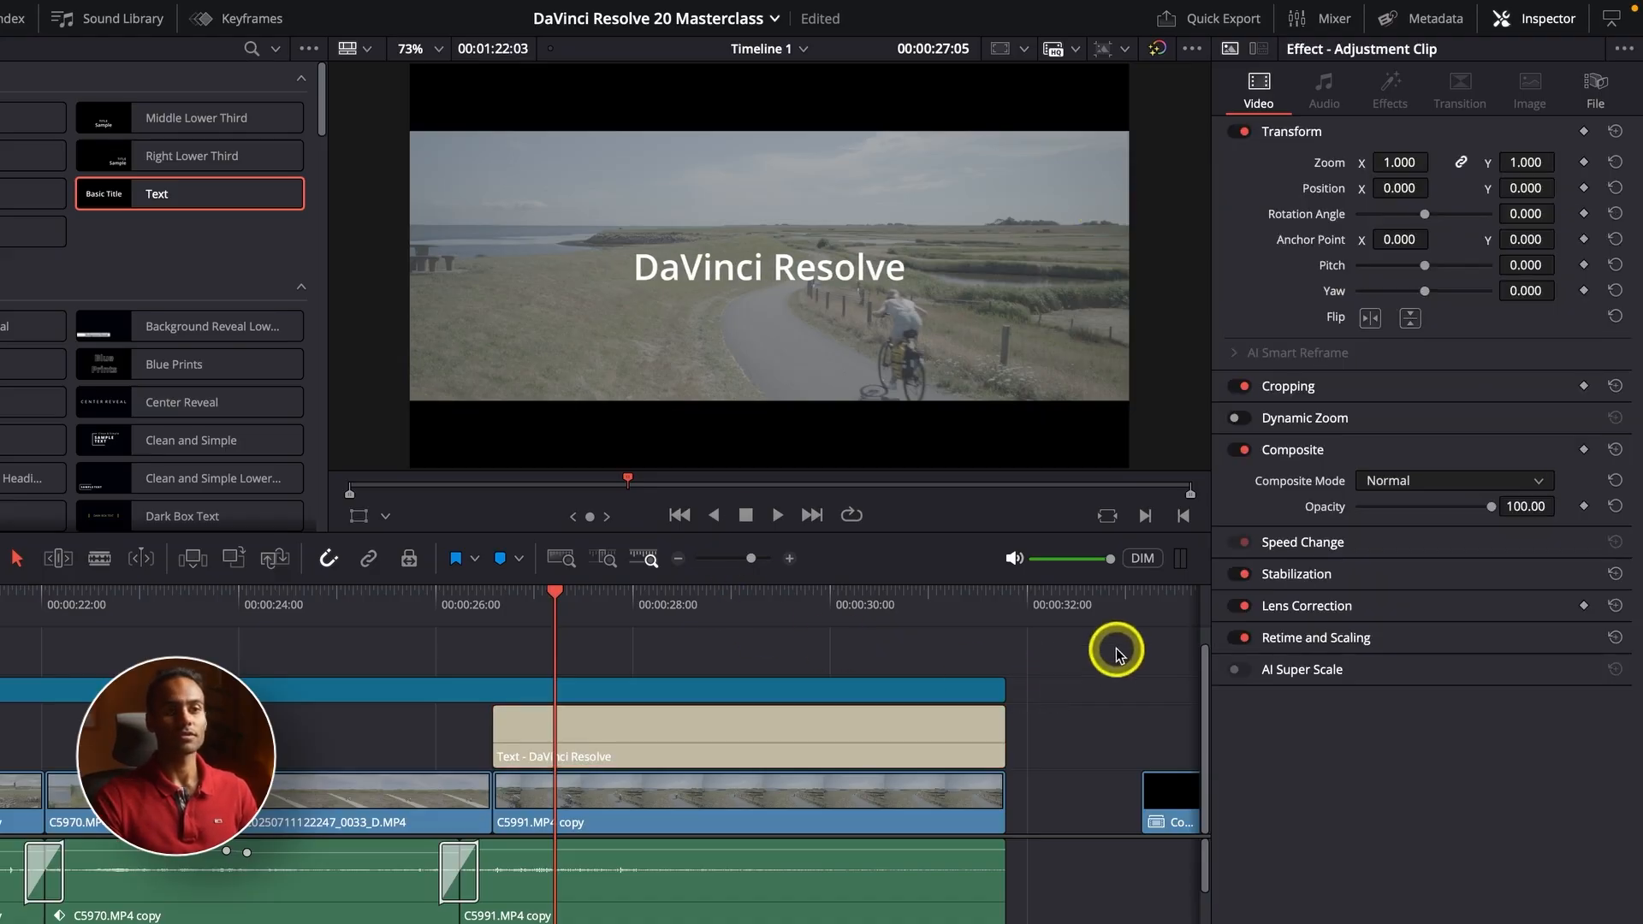
{"action": "left_click", "coordinate": [913, 723]}
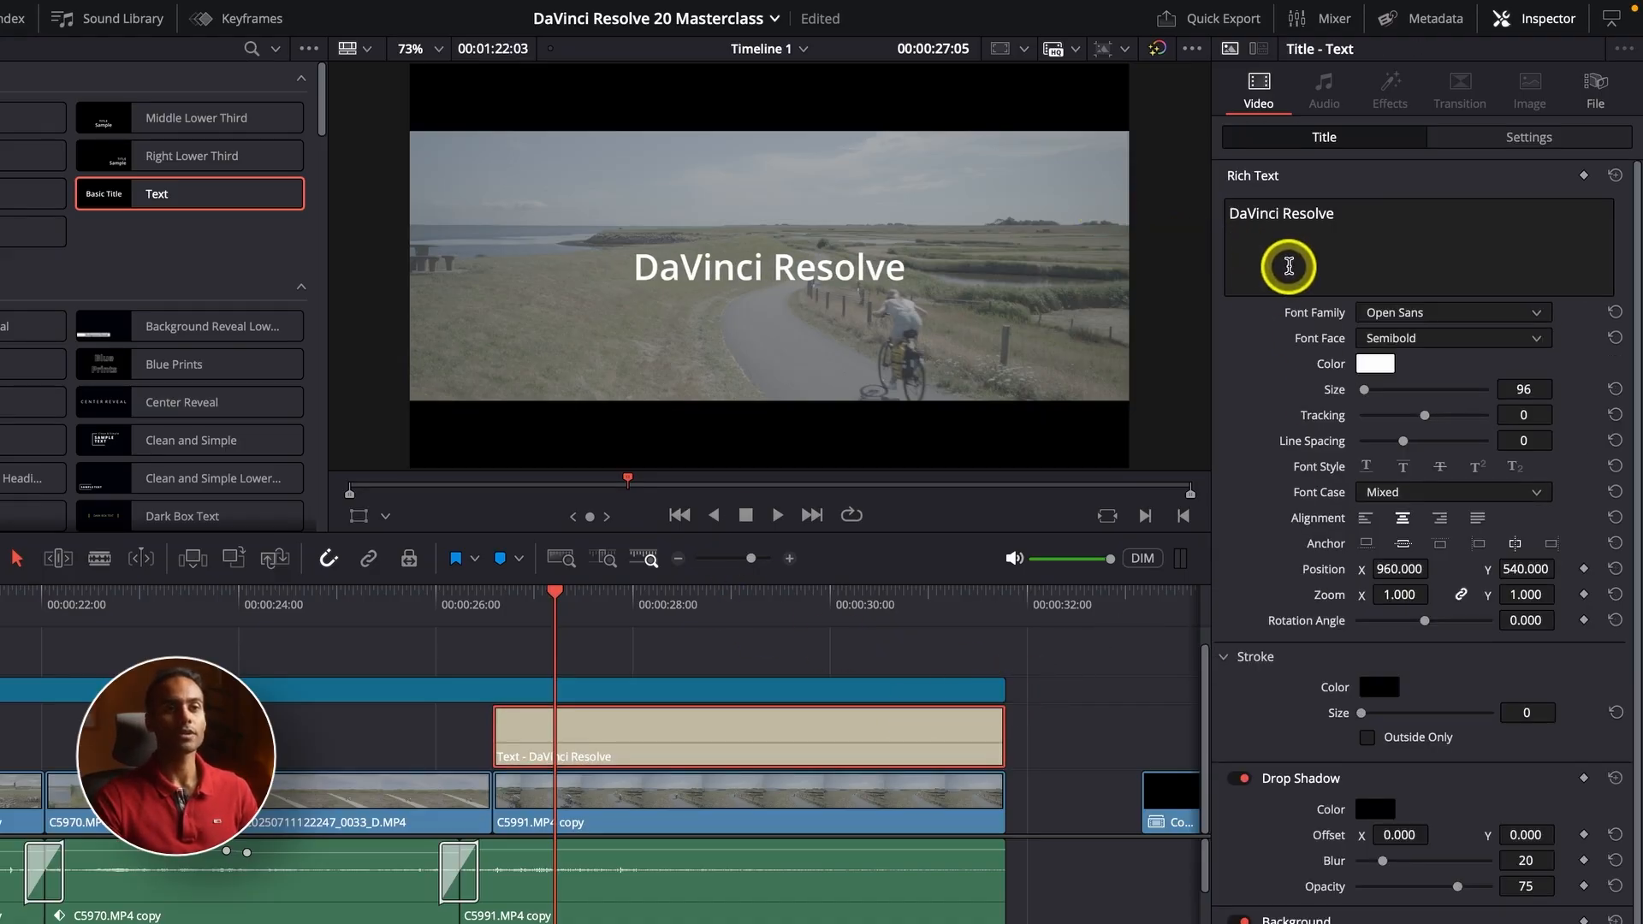
{"action": "left_click", "coordinate": [1408, 314]}
{"action": "scroll", "coordinate": [1412, 402], "scroll_direction": "up", "scroll_amount": 20}
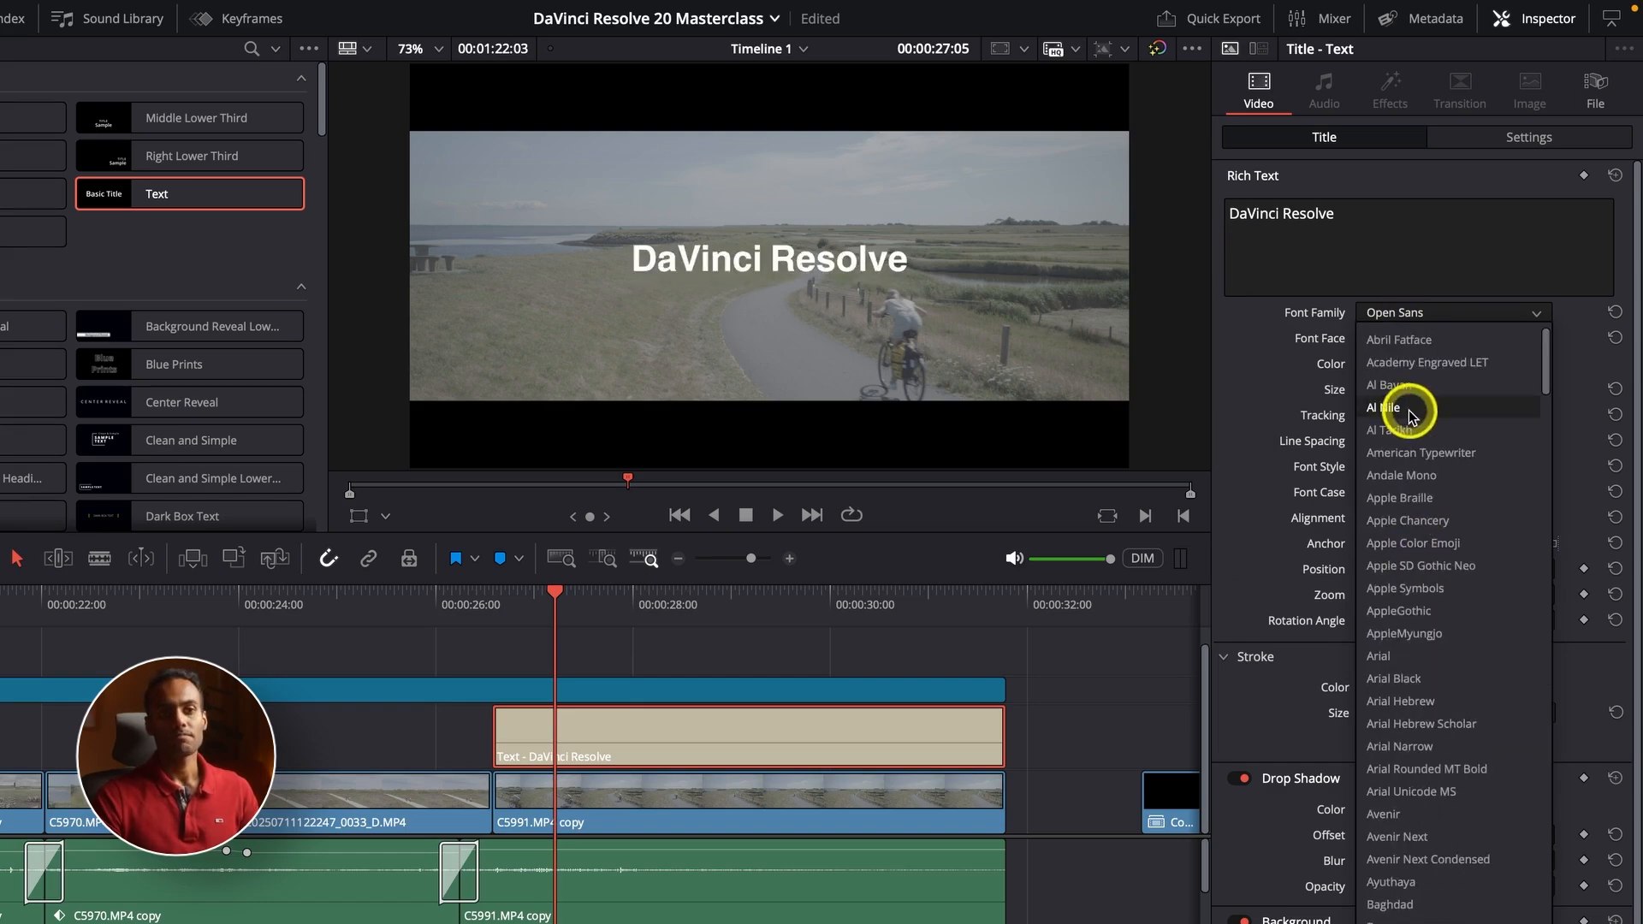
{"action": "left_click", "coordinate": [1412, 655]}
{"action": "left_click", "coordinate": [1420, 339]}
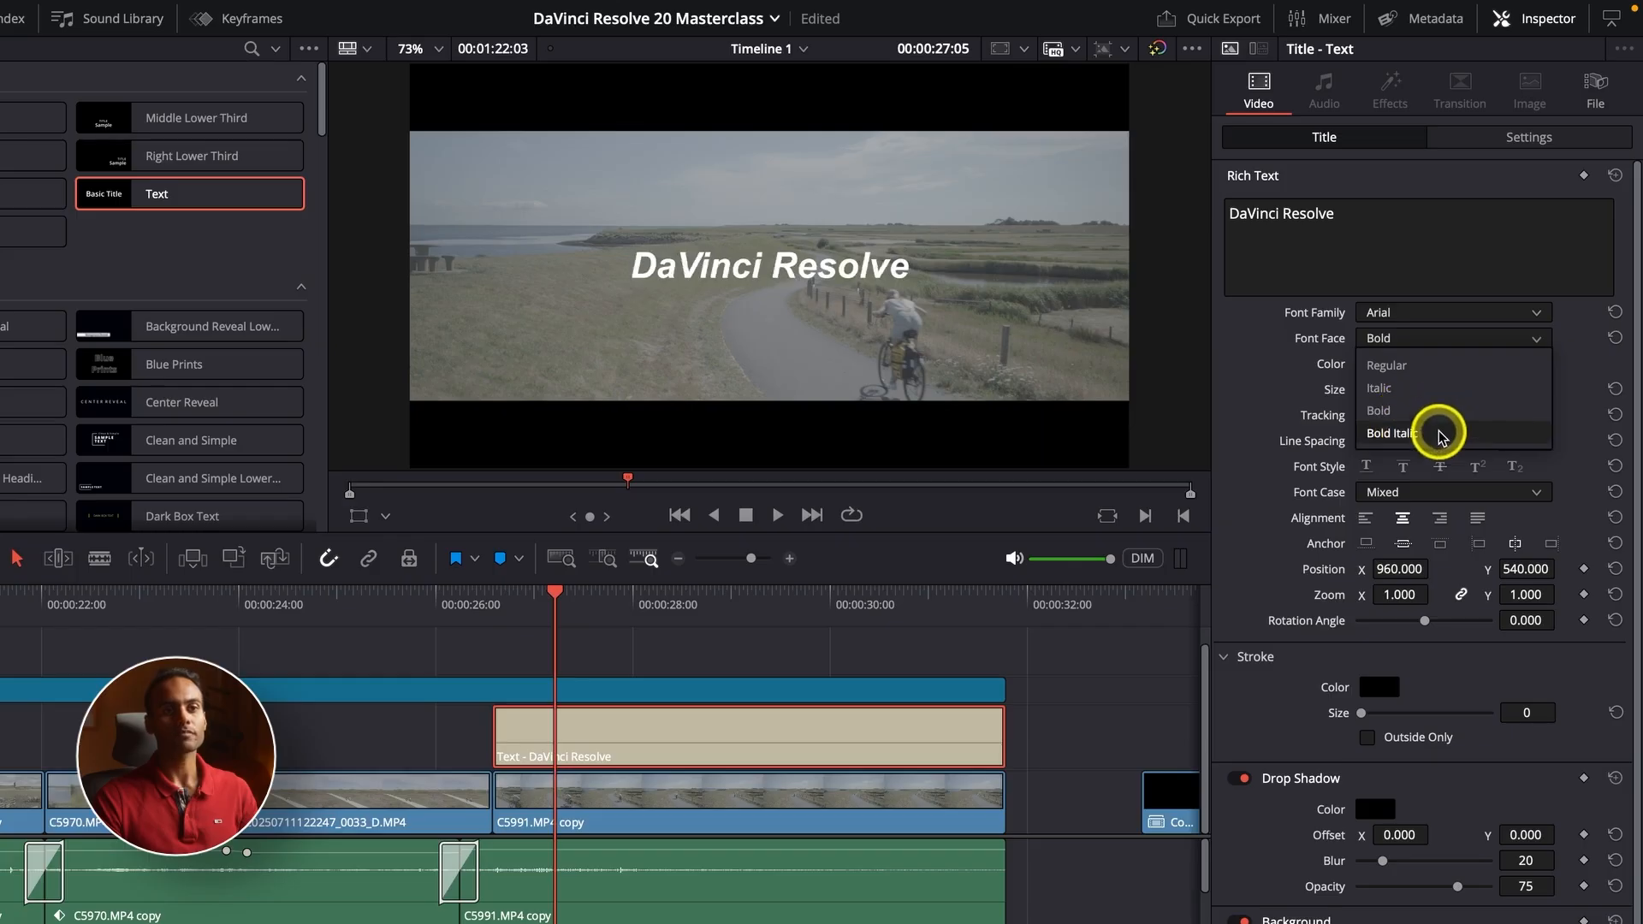
{"action": "left_click", "coordinate": [1406, 413]}
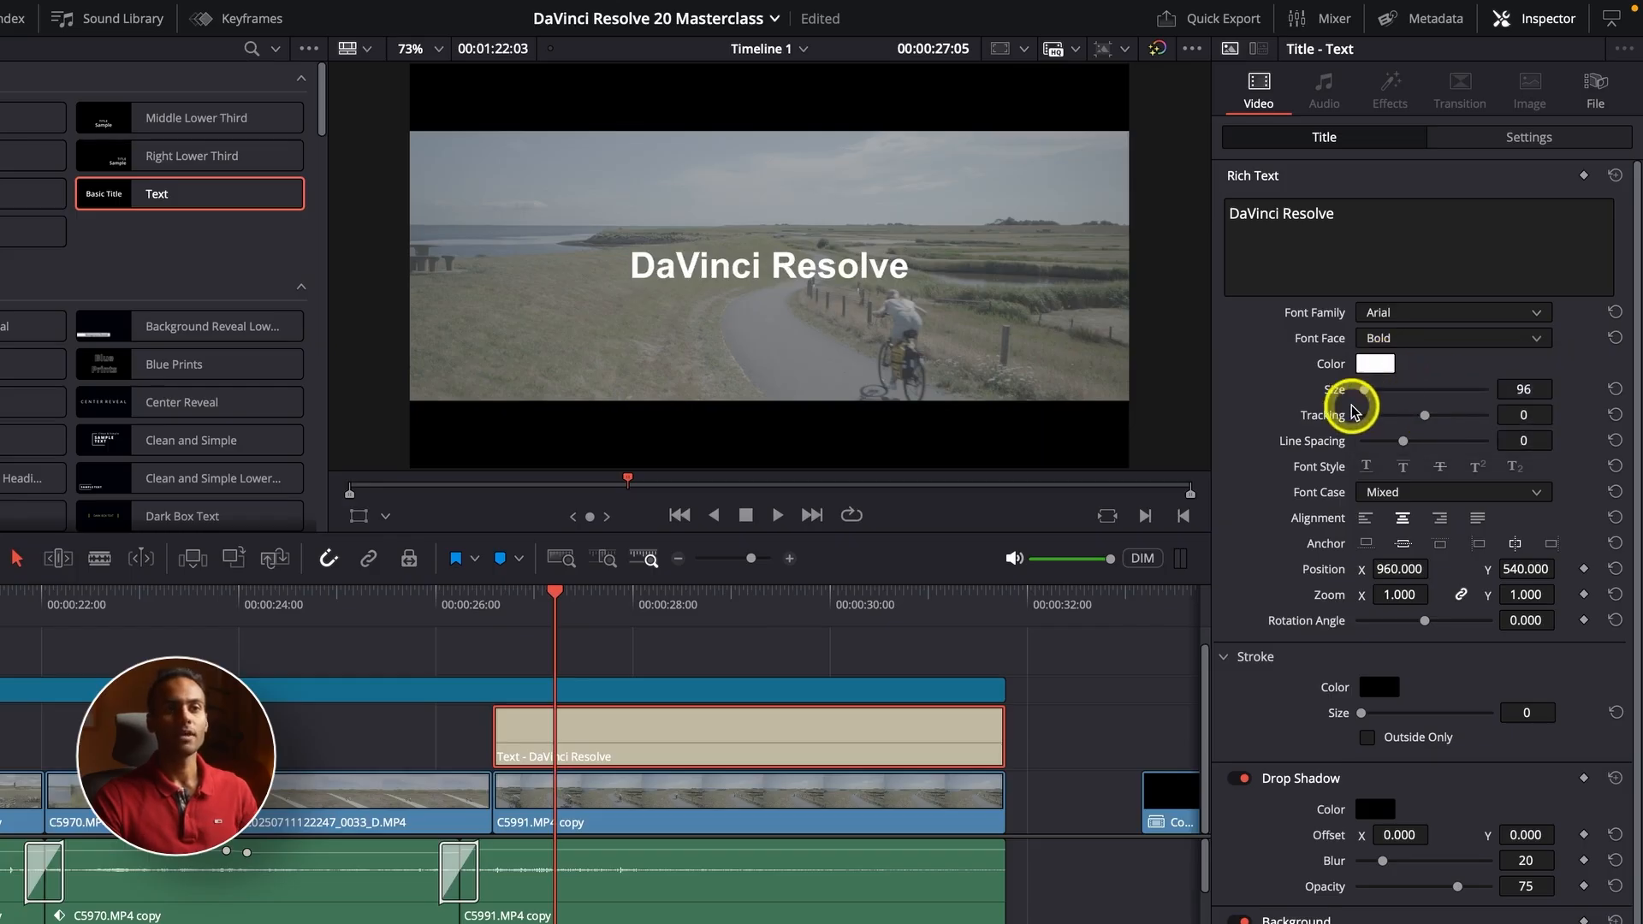
Step: Try a text size of 500, reset it, and set the title's size to 128
{"action": "left_click_drag", "start_coordinate": [1366, 391], "coordinate": [1378, 396]}
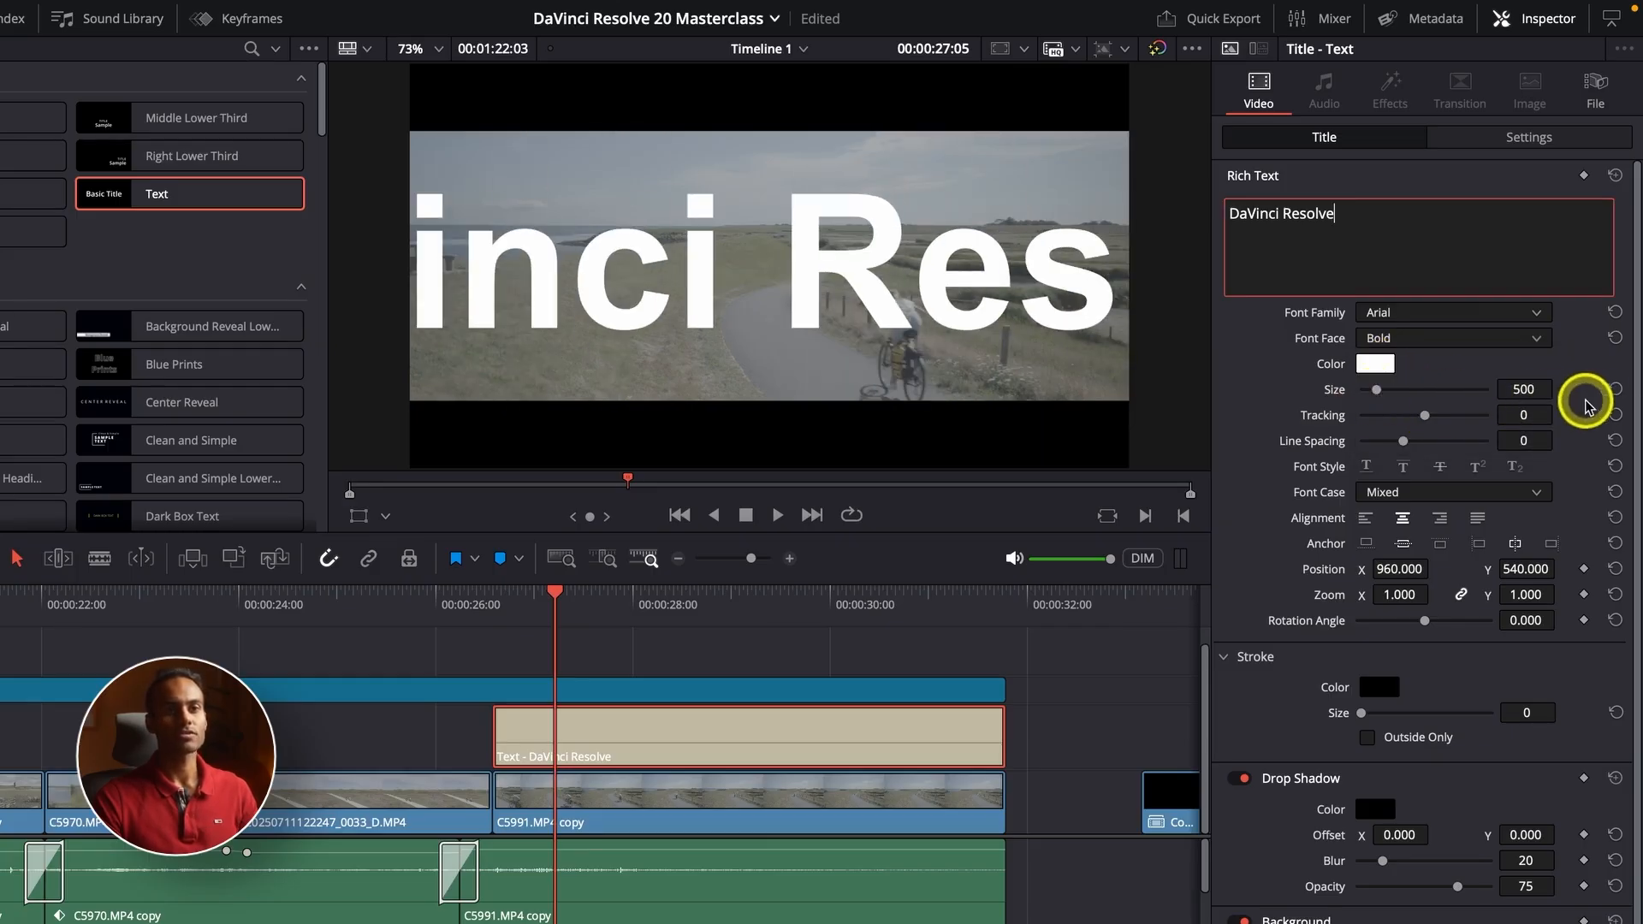
{"action": "left_click", "coordinate": [1613, 392]}
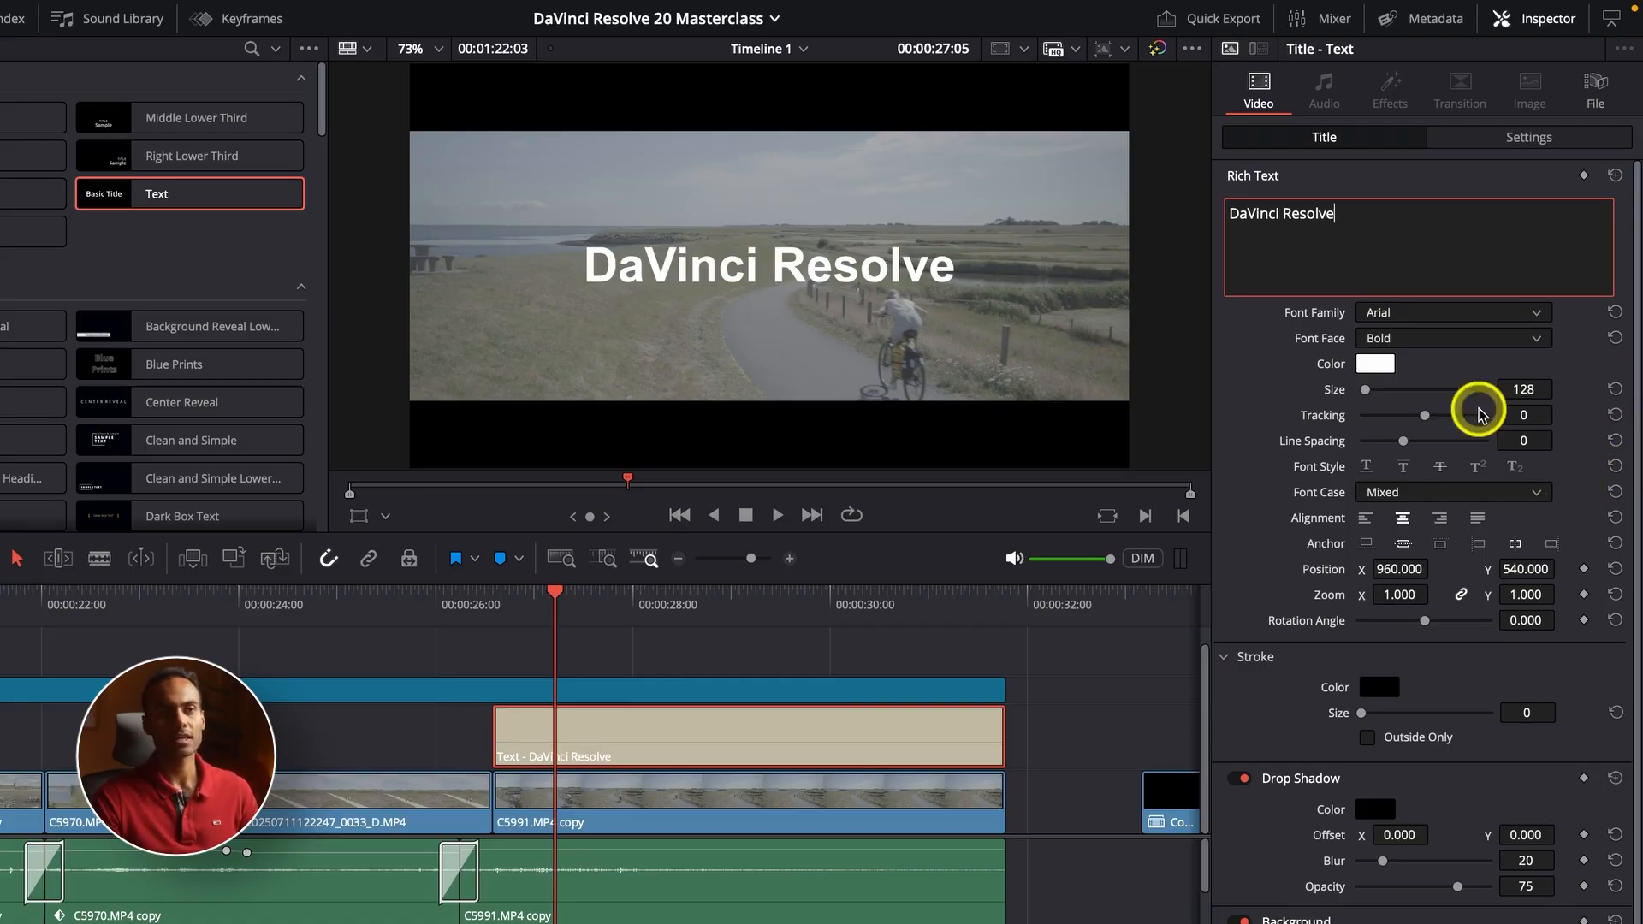
Step: Try the All Caps font case on the title and return it to Mixed
{"action": "scroll", "coordinate": [1318, 462], "scroll_direction": "down", "scroll_amount": 1}
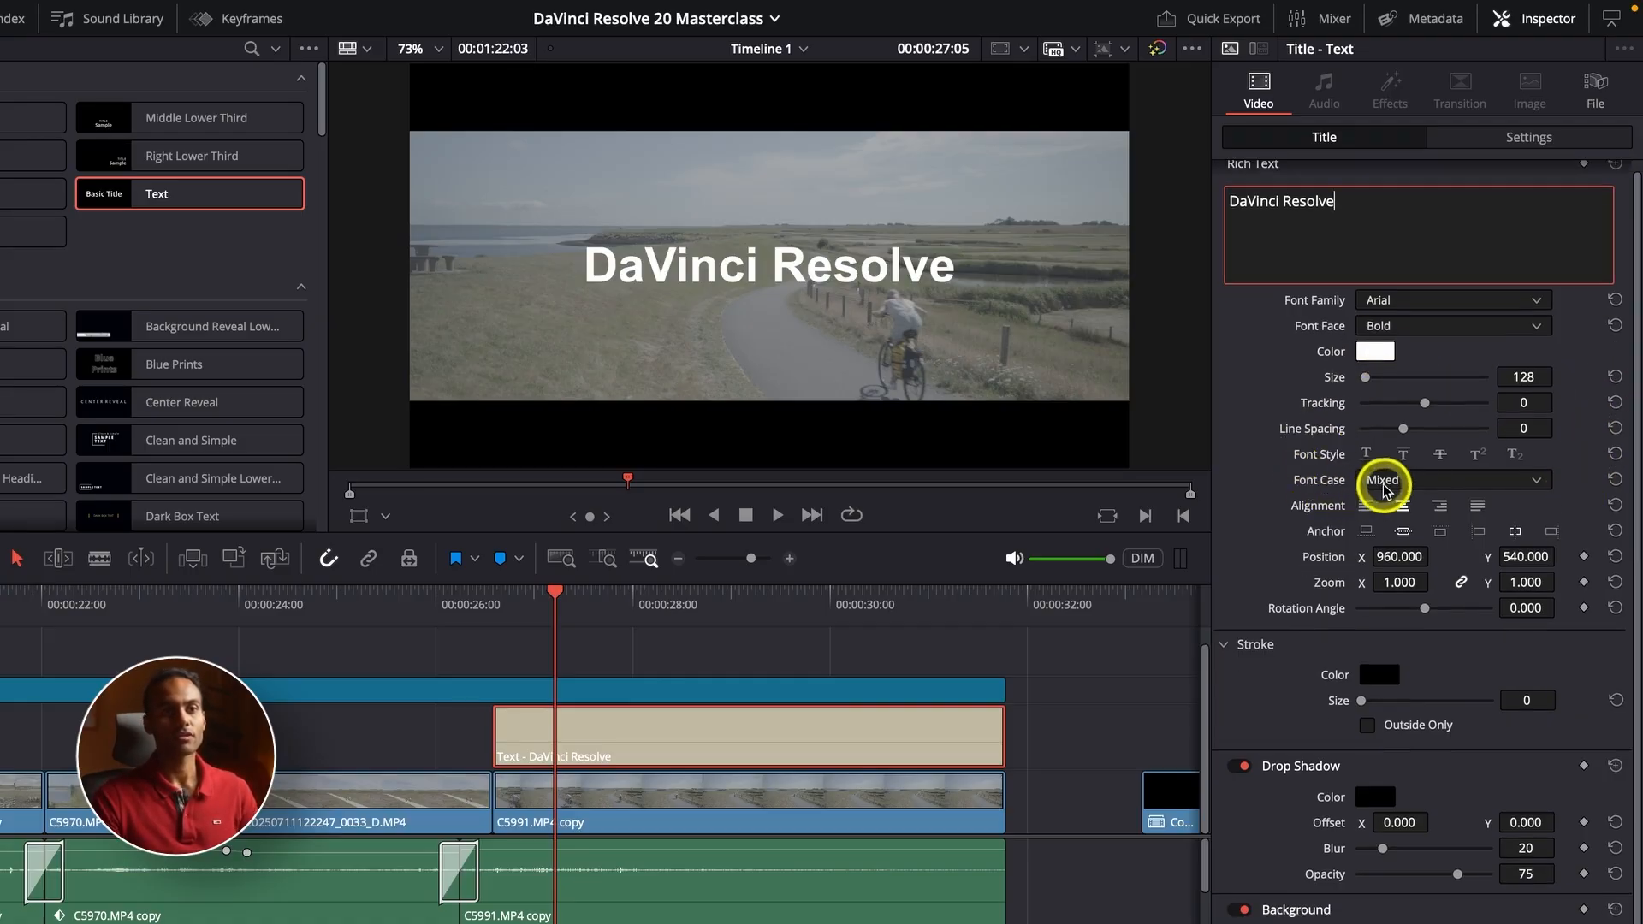
{"action": "left_click", "coordinate": [1417, 479]}
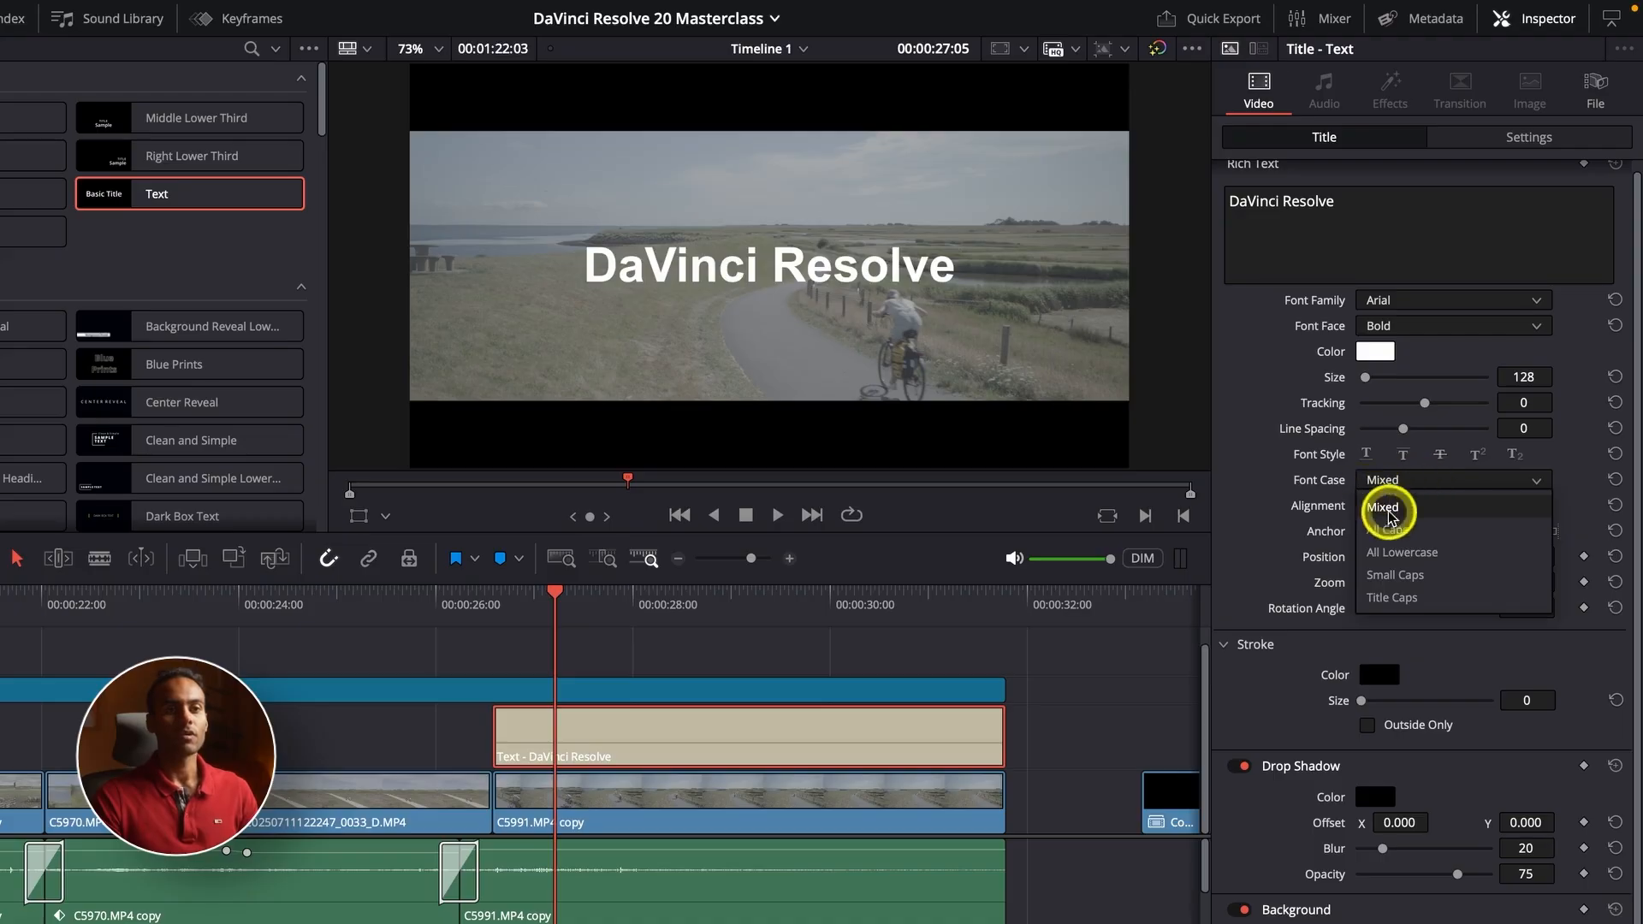
{"action": "left_click", "coordinate": [1404, 531]}
{"action": "left_click", "coordinate": [1415, 480]}
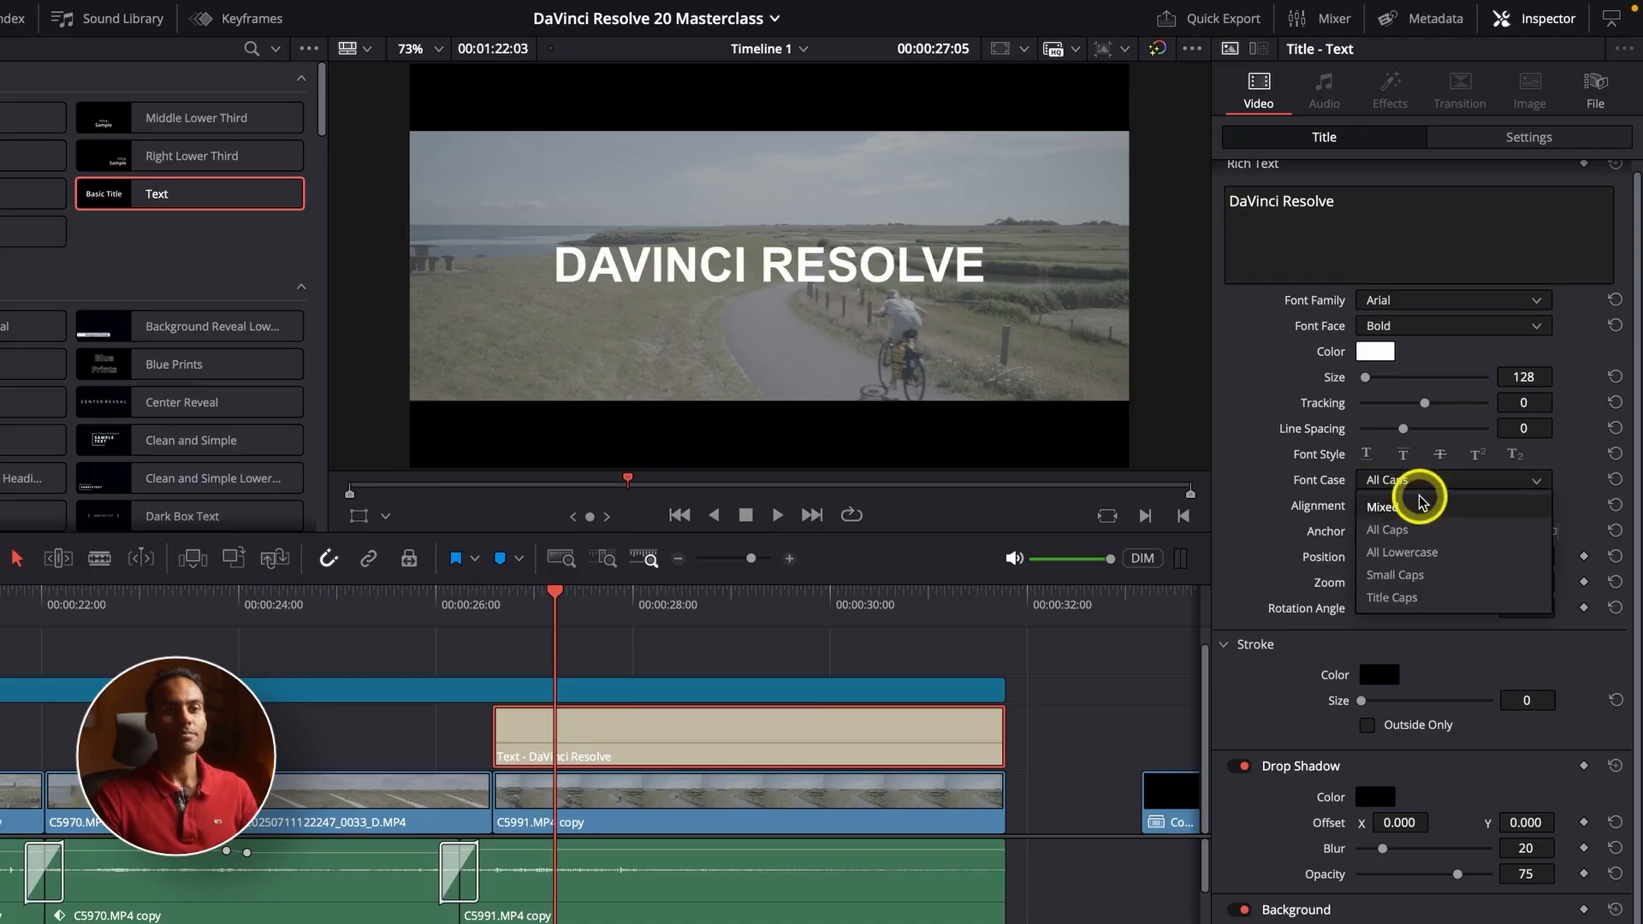
{"action": "left_click", "coordinate": [1418, 508]}
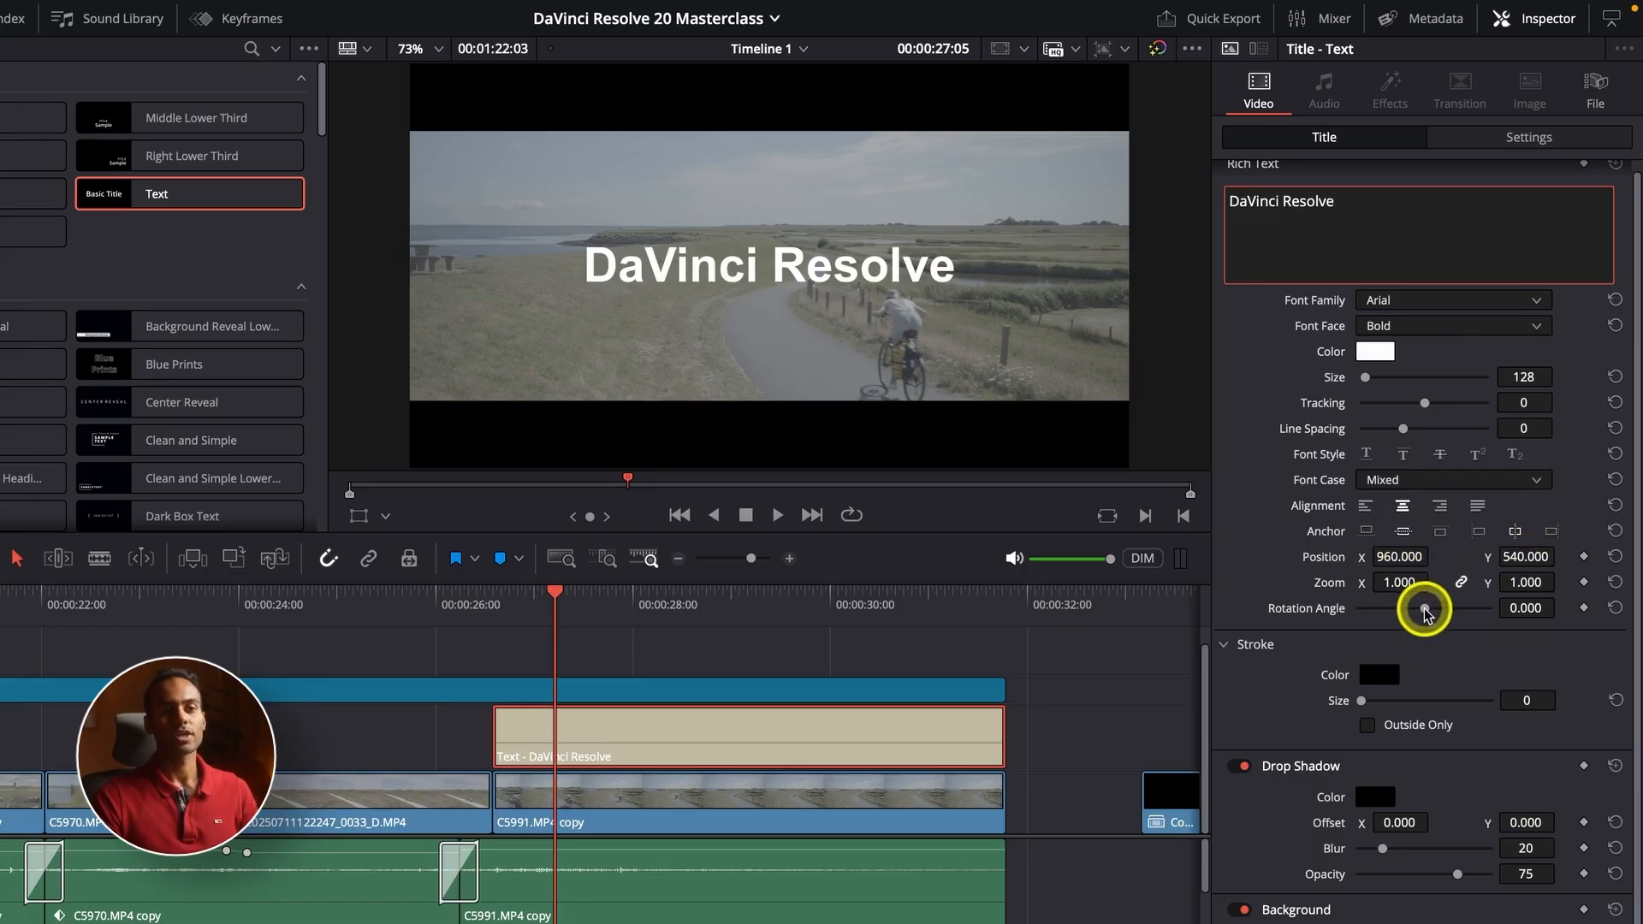
Step: Try a black stroke of size 2 on the title text and reset the stroke size
{"action": "scroll", "coordinate": [1425, 610], "scroll_direction": "down", "scroll_amount": 1}
{"action": "left_click", "coordinate": [1380, 611]}
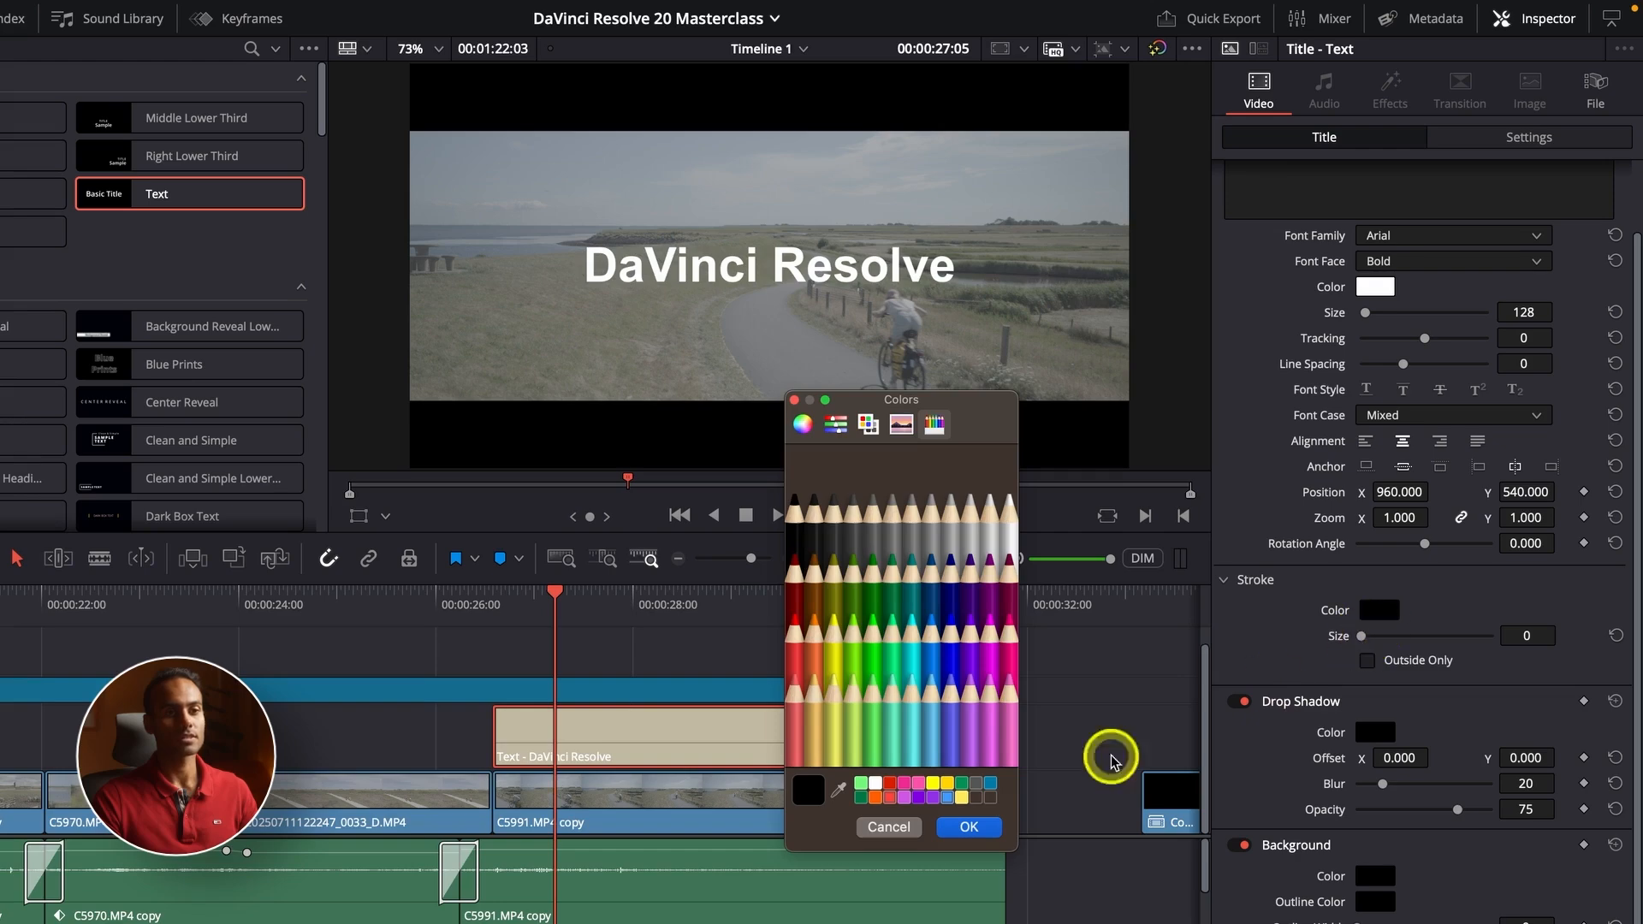
{"action": "left_click", "coordinate": [969, 827]}
{"action": "mouse_move", "coordinate": [1361, 636]}
{"action": "left_mouse_down"}
{"action": "mouse_move", "coordinate": [1408, 633]}
{"action": "mouse_move", "coordinate": [1374, 635]}
{"action": "left_mouse_up"}
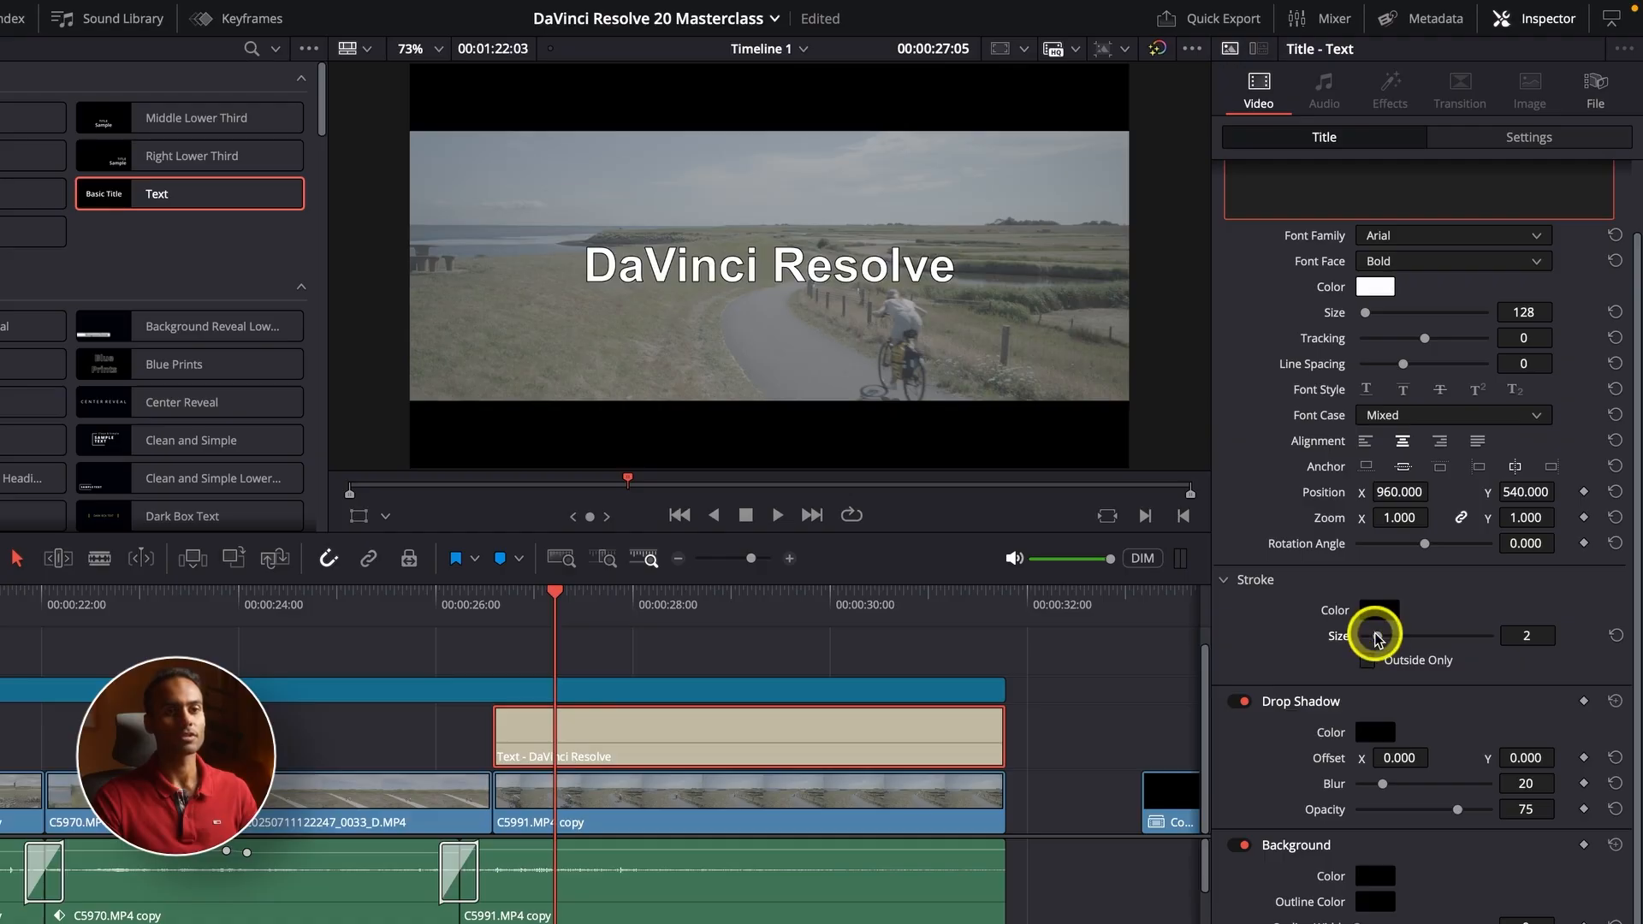
{"action": "left_click", "coordinate": [1614, 636]}
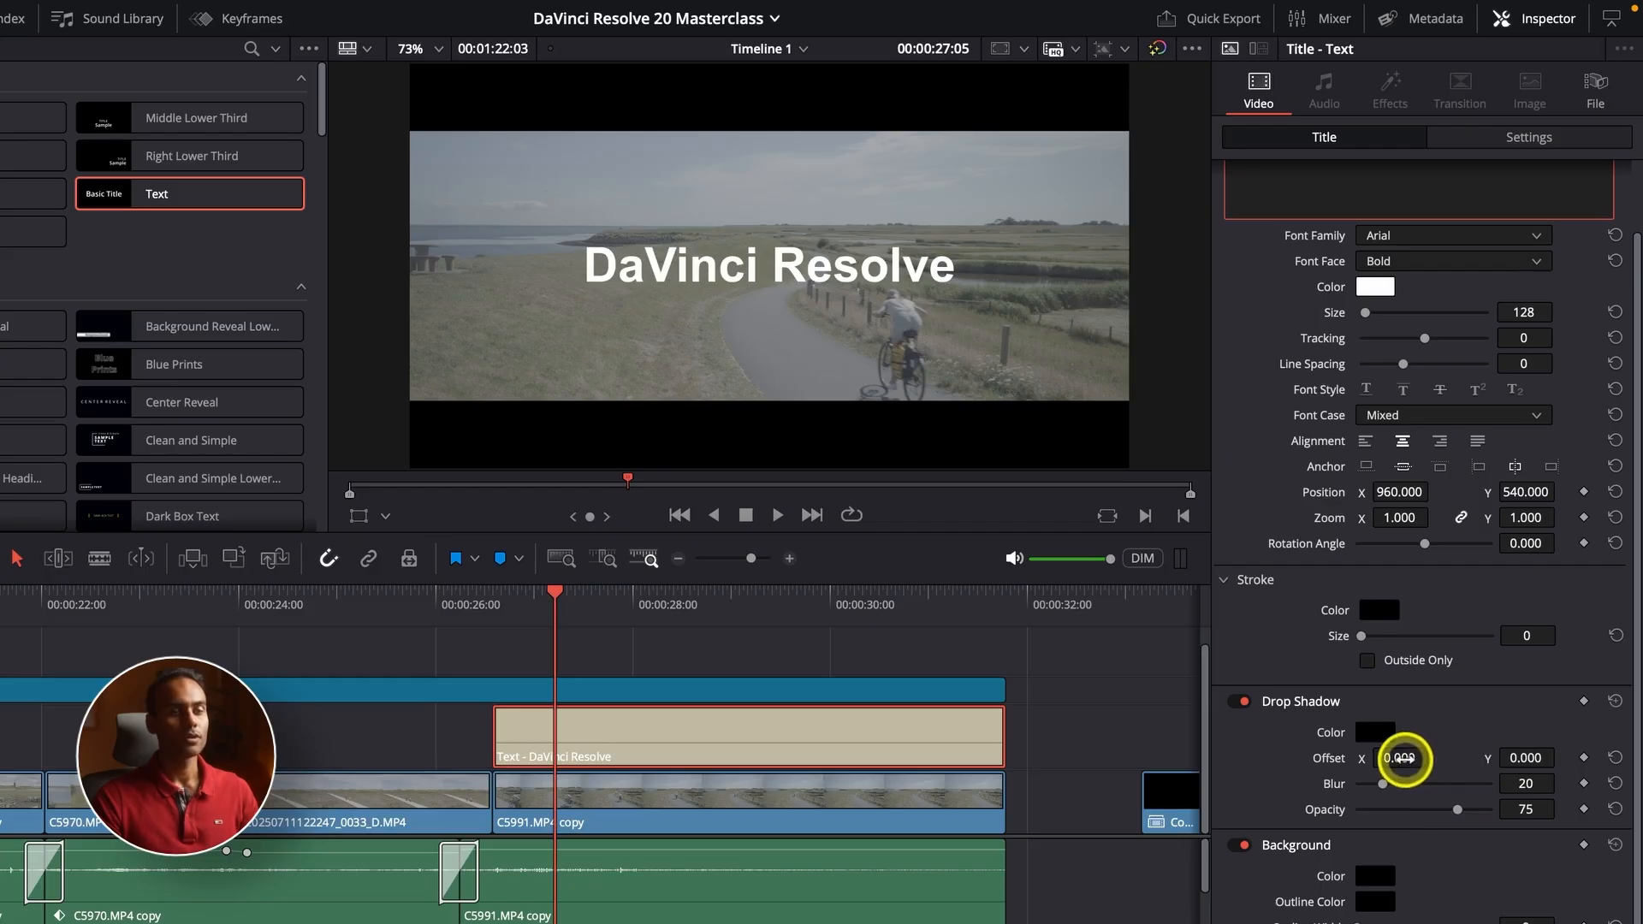
Step: Set the title's drop shadow to offset X 8 and Y -23, blur 16 and opacity 34, and check the title in full screen
{"action": "left_click_drag", "start_coordinate": [1400, 758], "coordinate": [442, 525]}
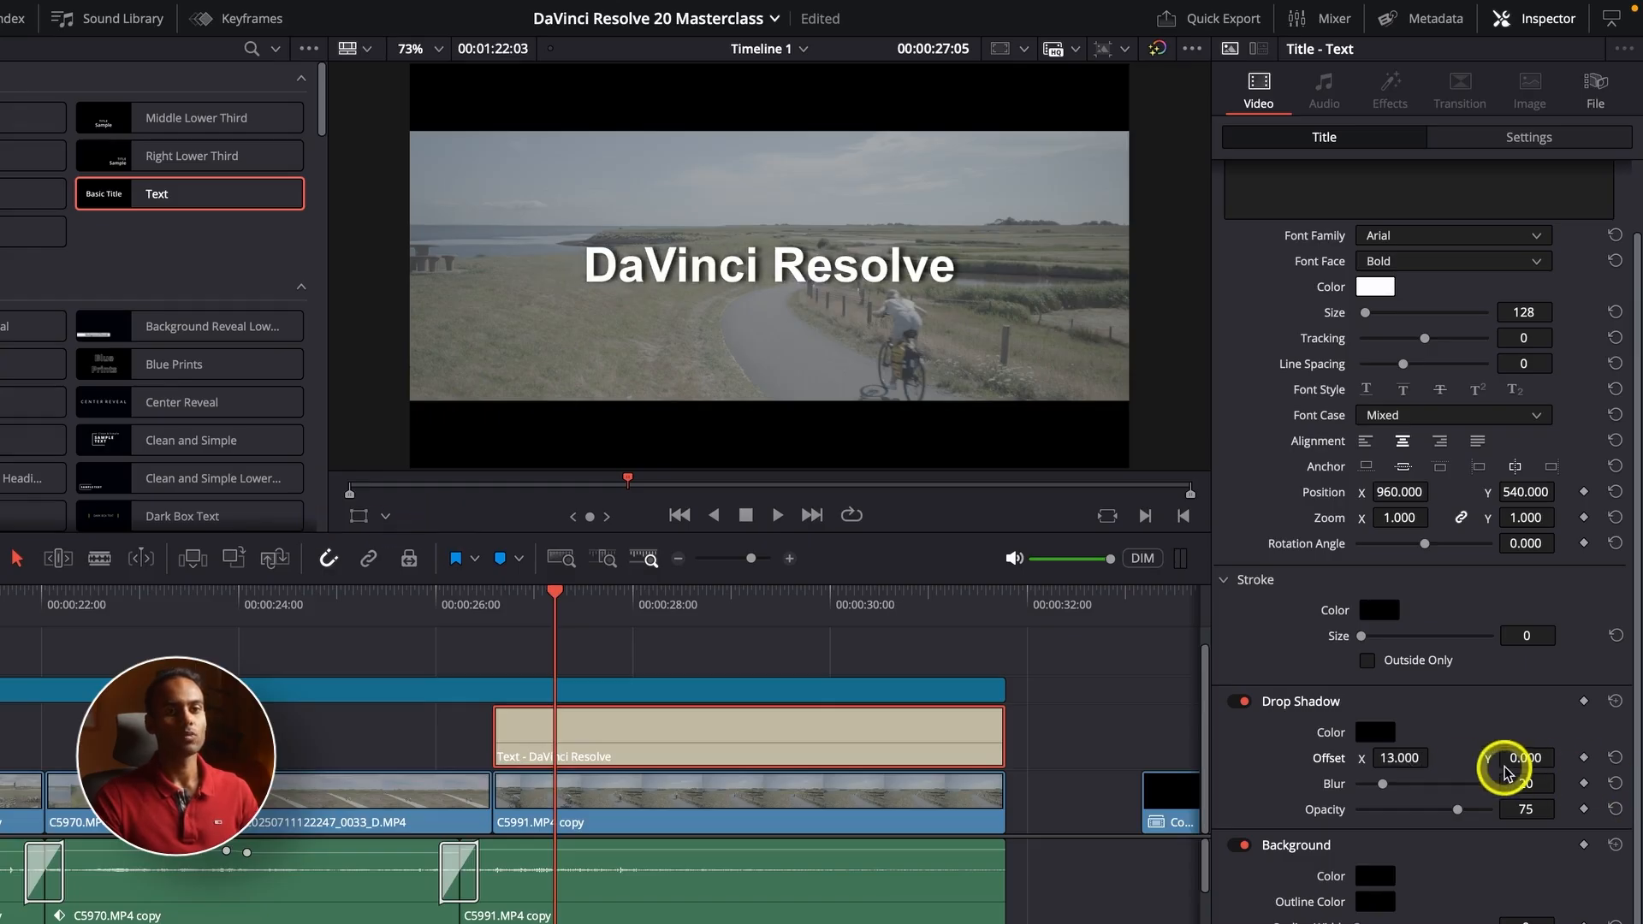
{"action": "left_click_drag", "start_coordinate": [1515, 752], "coordinate": [521, 546]}
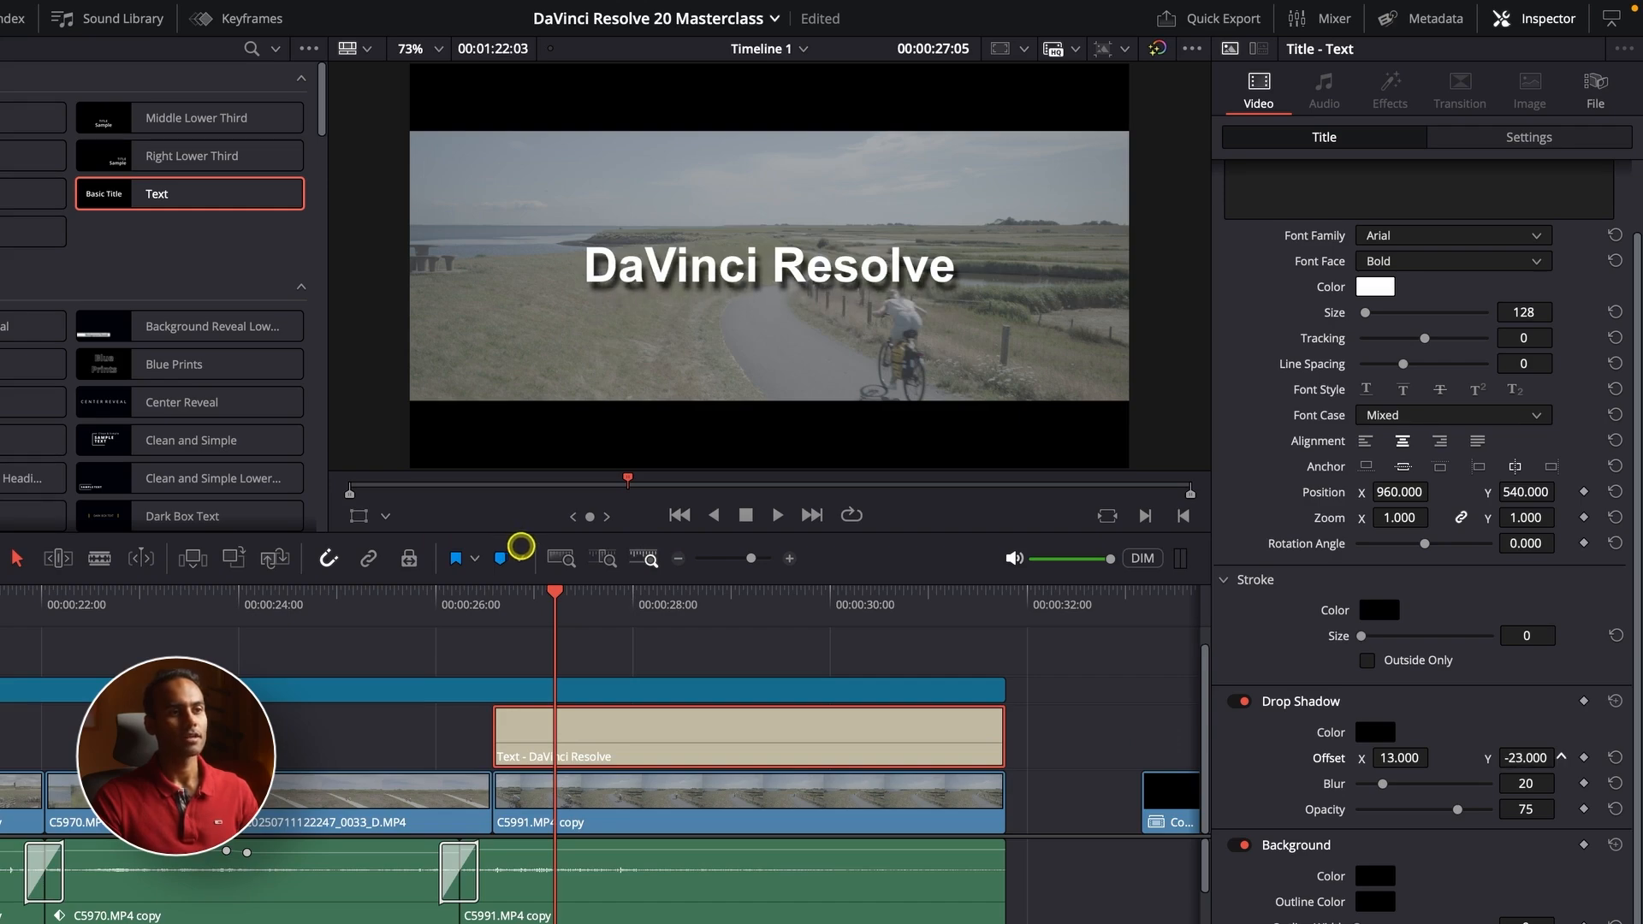
{"action": "left_click_drag", "start_coordinate": [1458, 759], "coordinate": [1410, 758]}
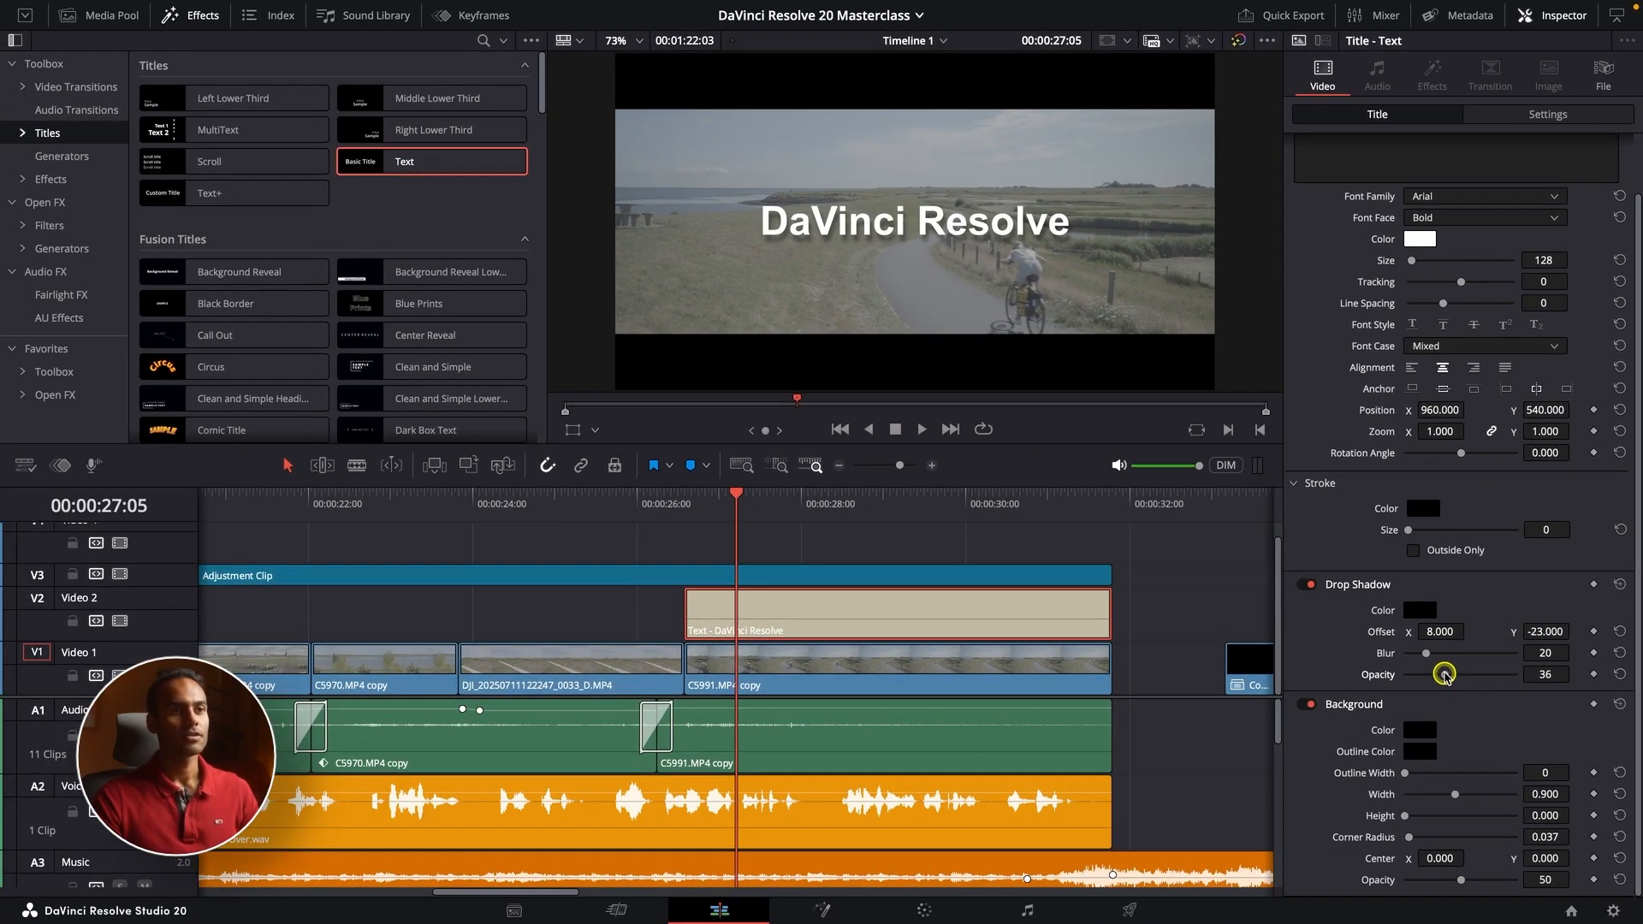
{"action": "key", "text": "ctrl+f"}
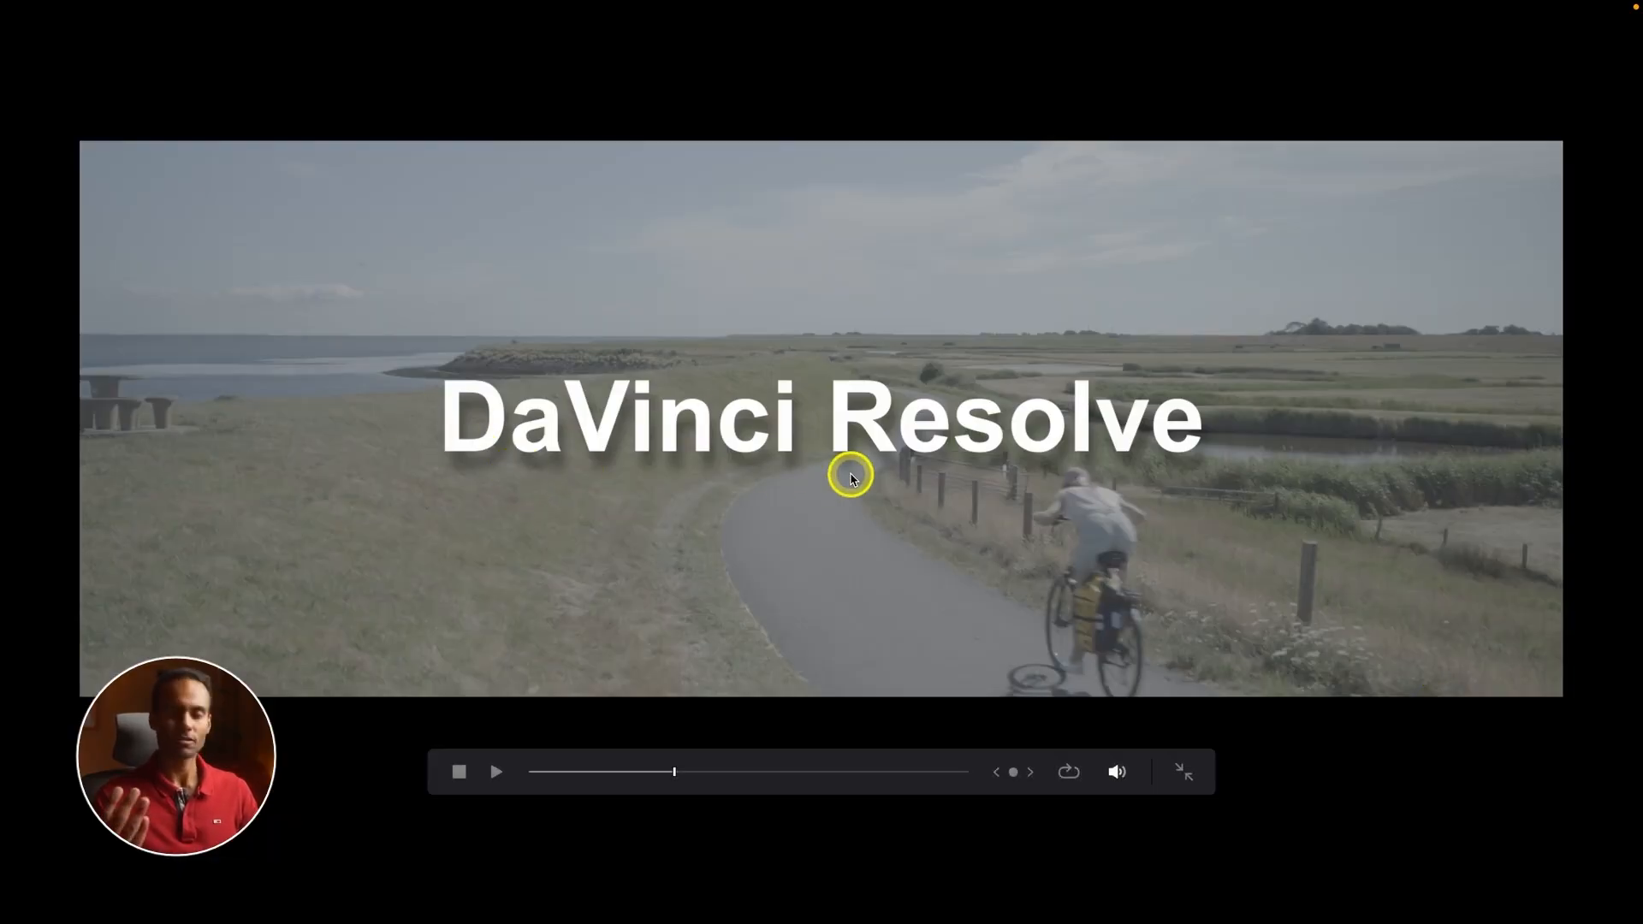
{"action": "key", "text": "Escape"}
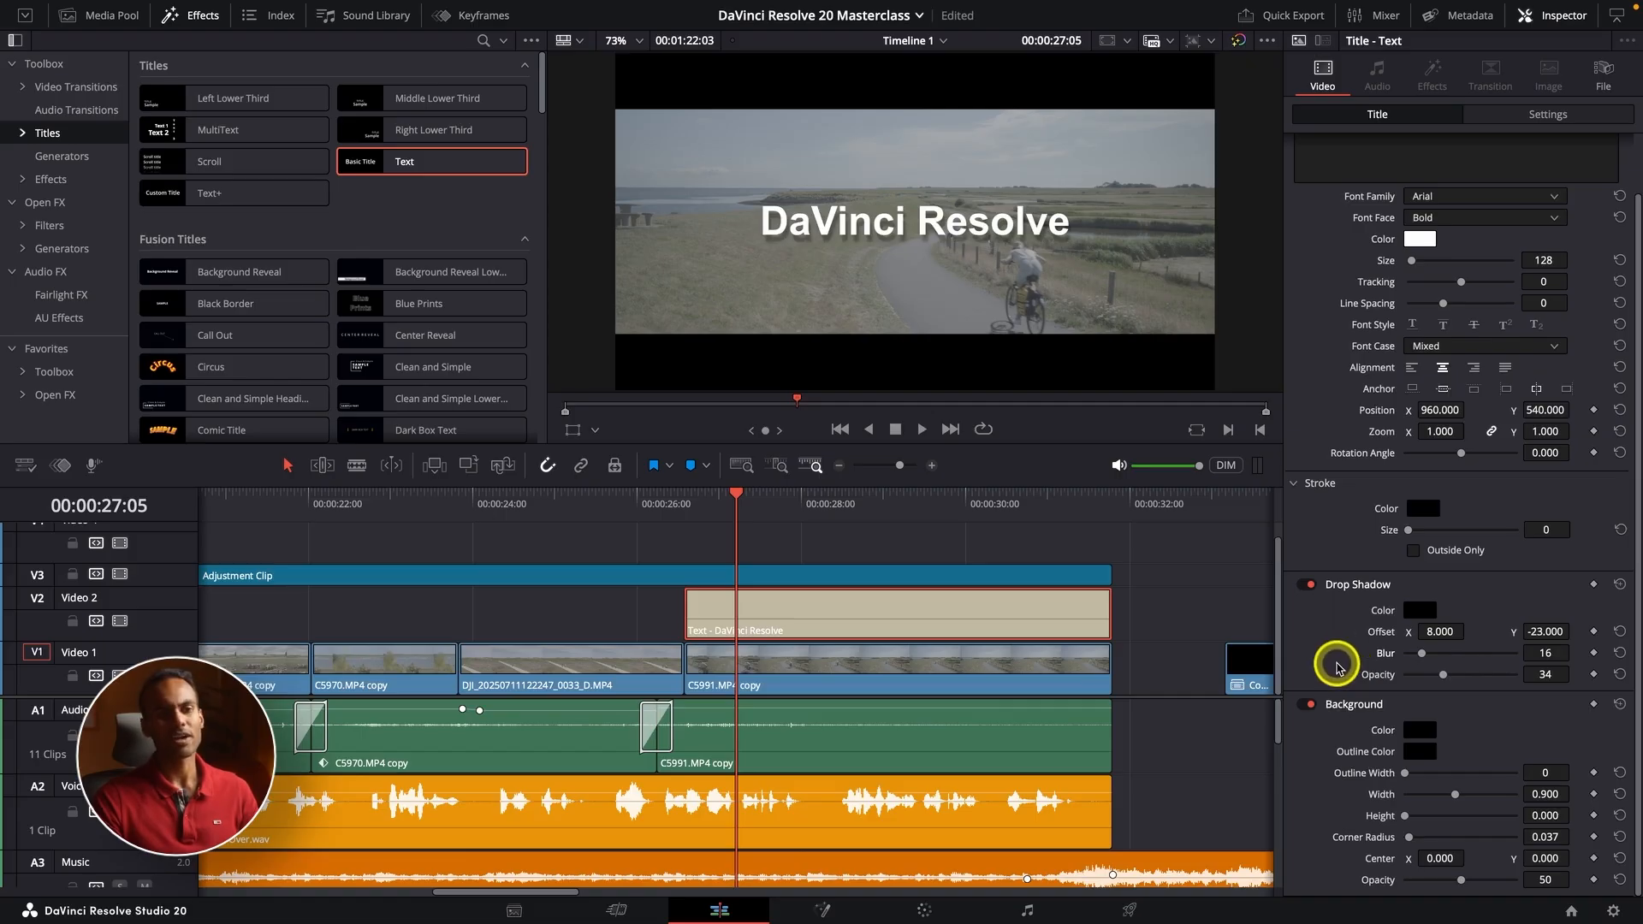
Step: Set the title's background to width 0.550 and height 0.122, with an outline width of 0
{"action": "scroll", "coordinate": [1511, 715], "scroll_direction": "up", "scroll_amount": 2}
{"action": "left_click", "coordinate": [1354, 768]}
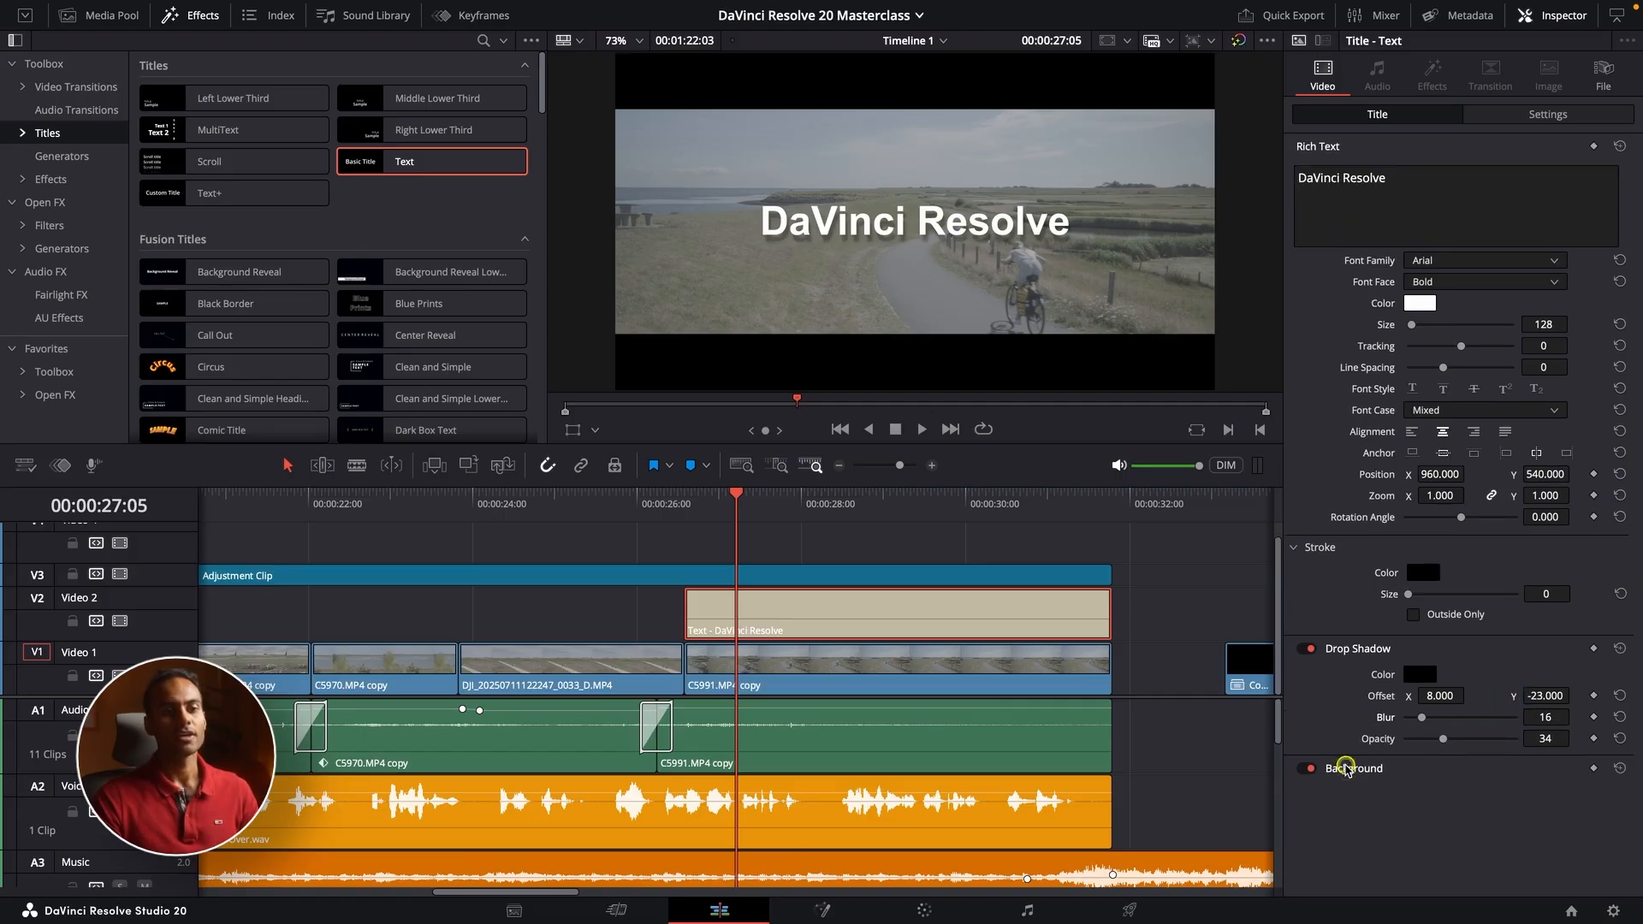
{"action": "scroll", "coordinate": [1410, 736], "scroll_direction": "down", "scroll_amount": 2}
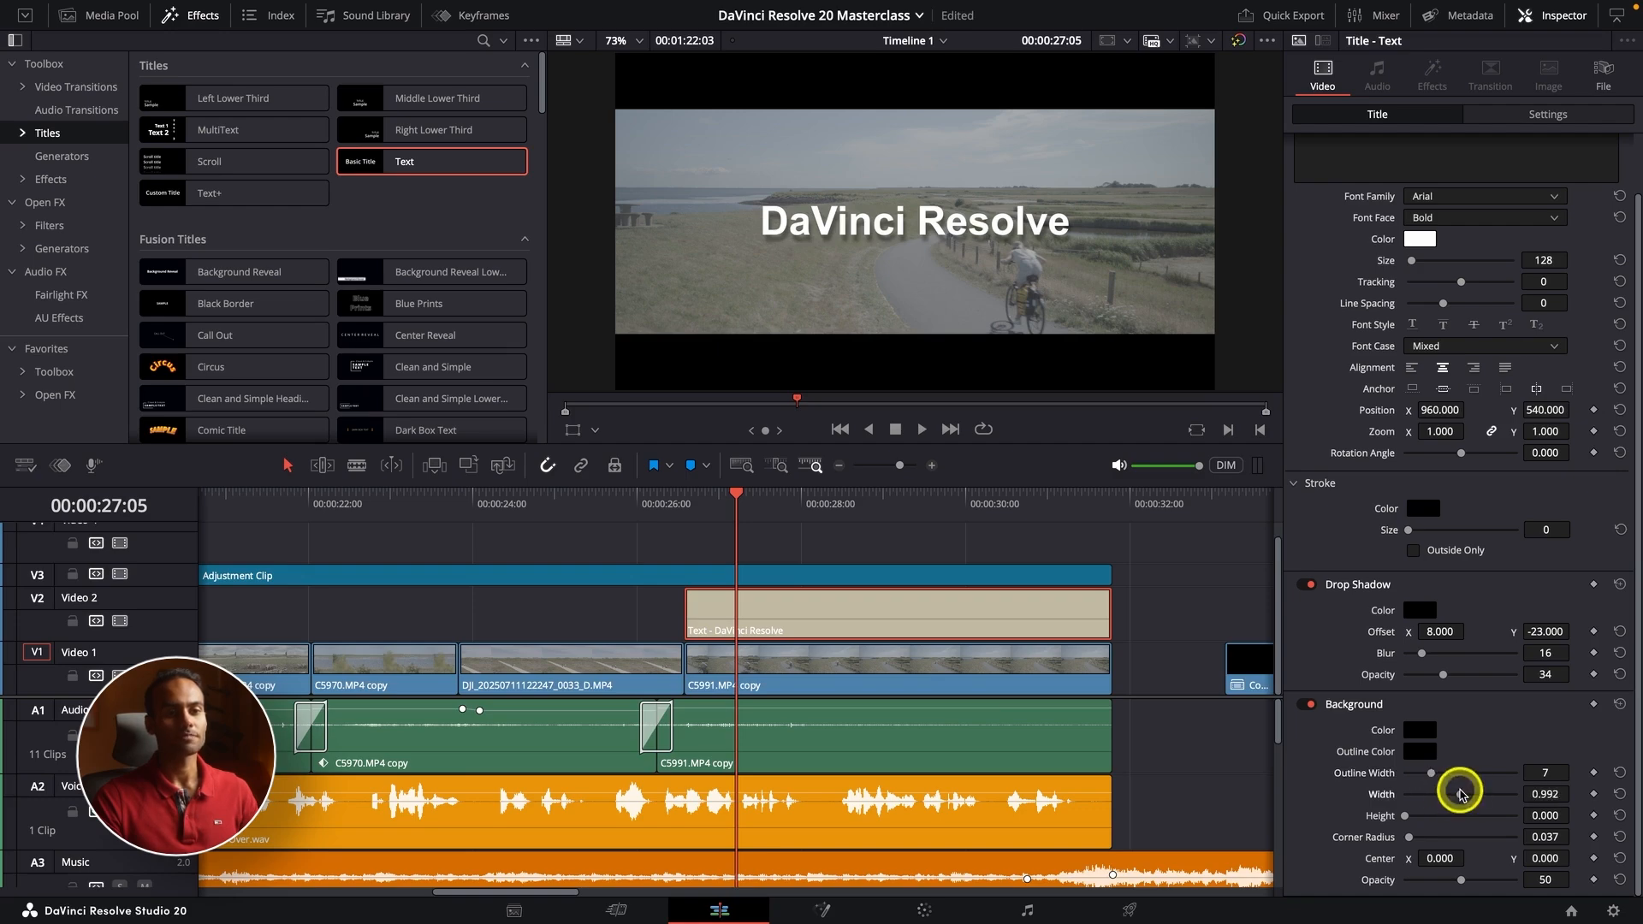
{"action": "left_click_drag", "start_coordinate": [1461, 794], "coordinate": [1411, 815]}
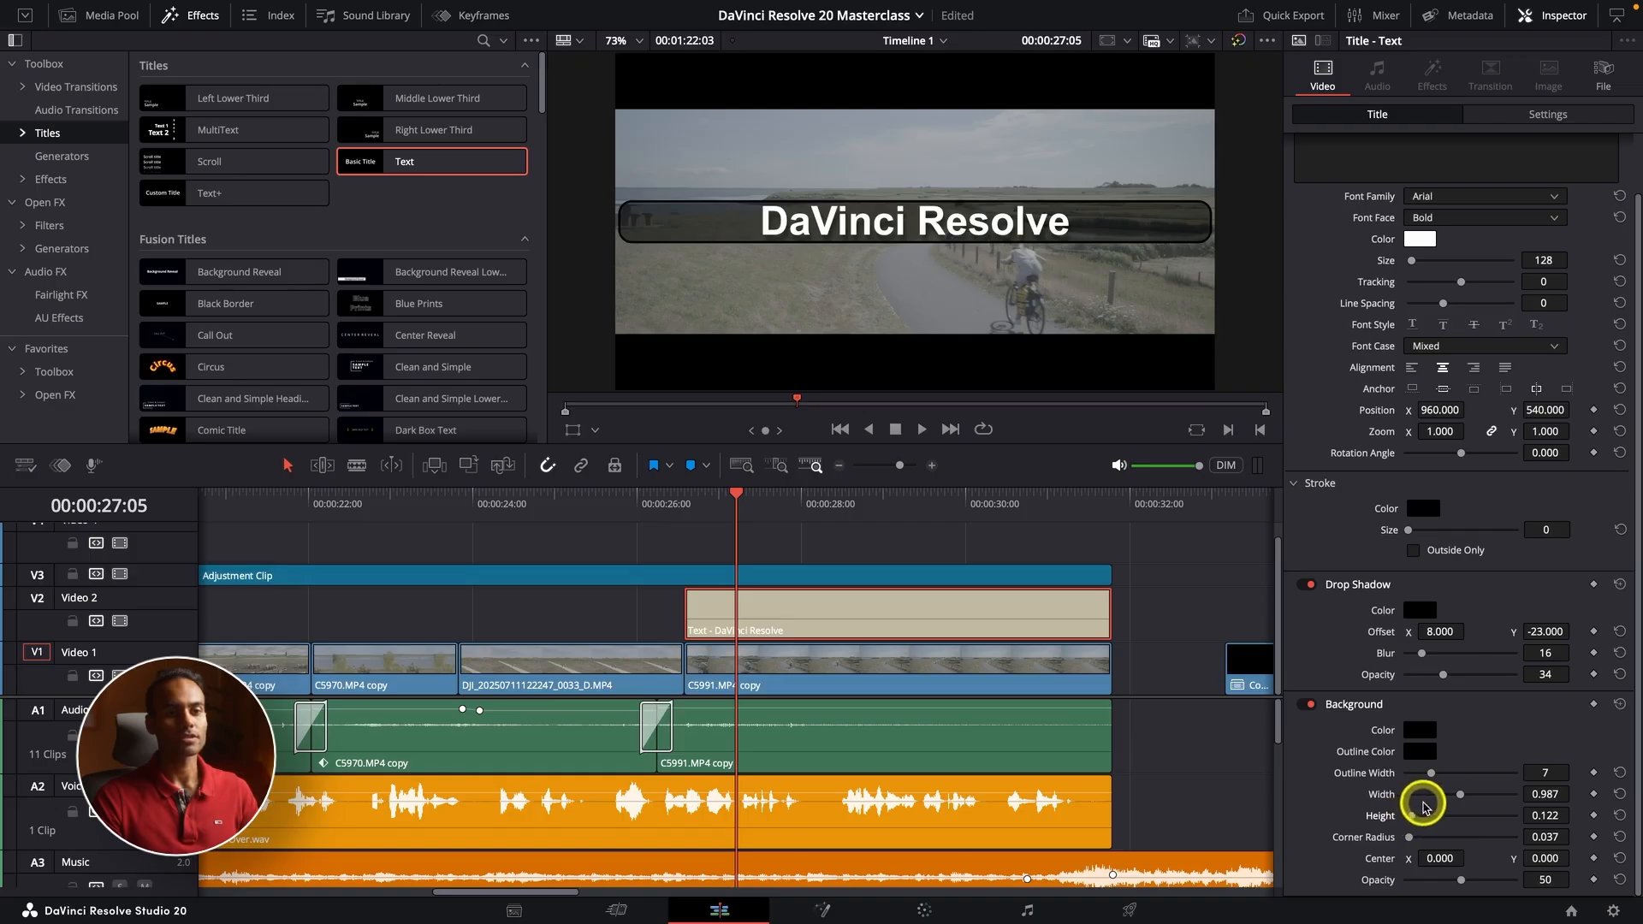
{"action": "left_click_drag", "start_coordinate": [1463, 796], "coordinate": [1438, 796]}
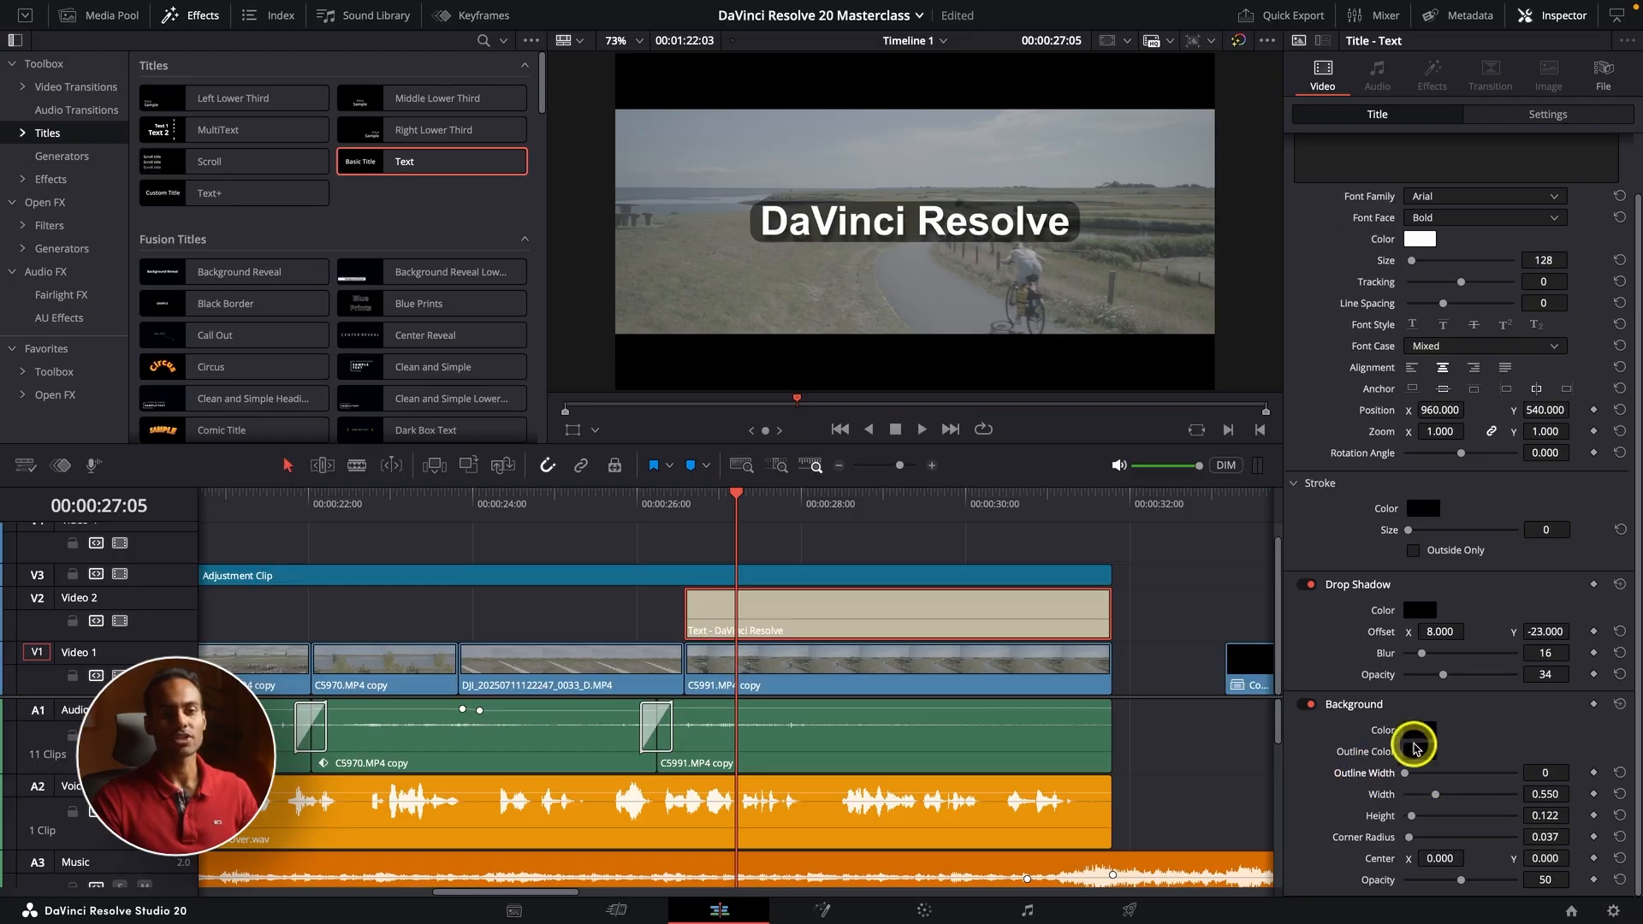
Step: Move the adjustment clip up to the Video 4 track and select the text title clip
{"action": "scroll", "coordinate": [1395, 672], "scroll_direction": "up", "scroll_amount": 2}
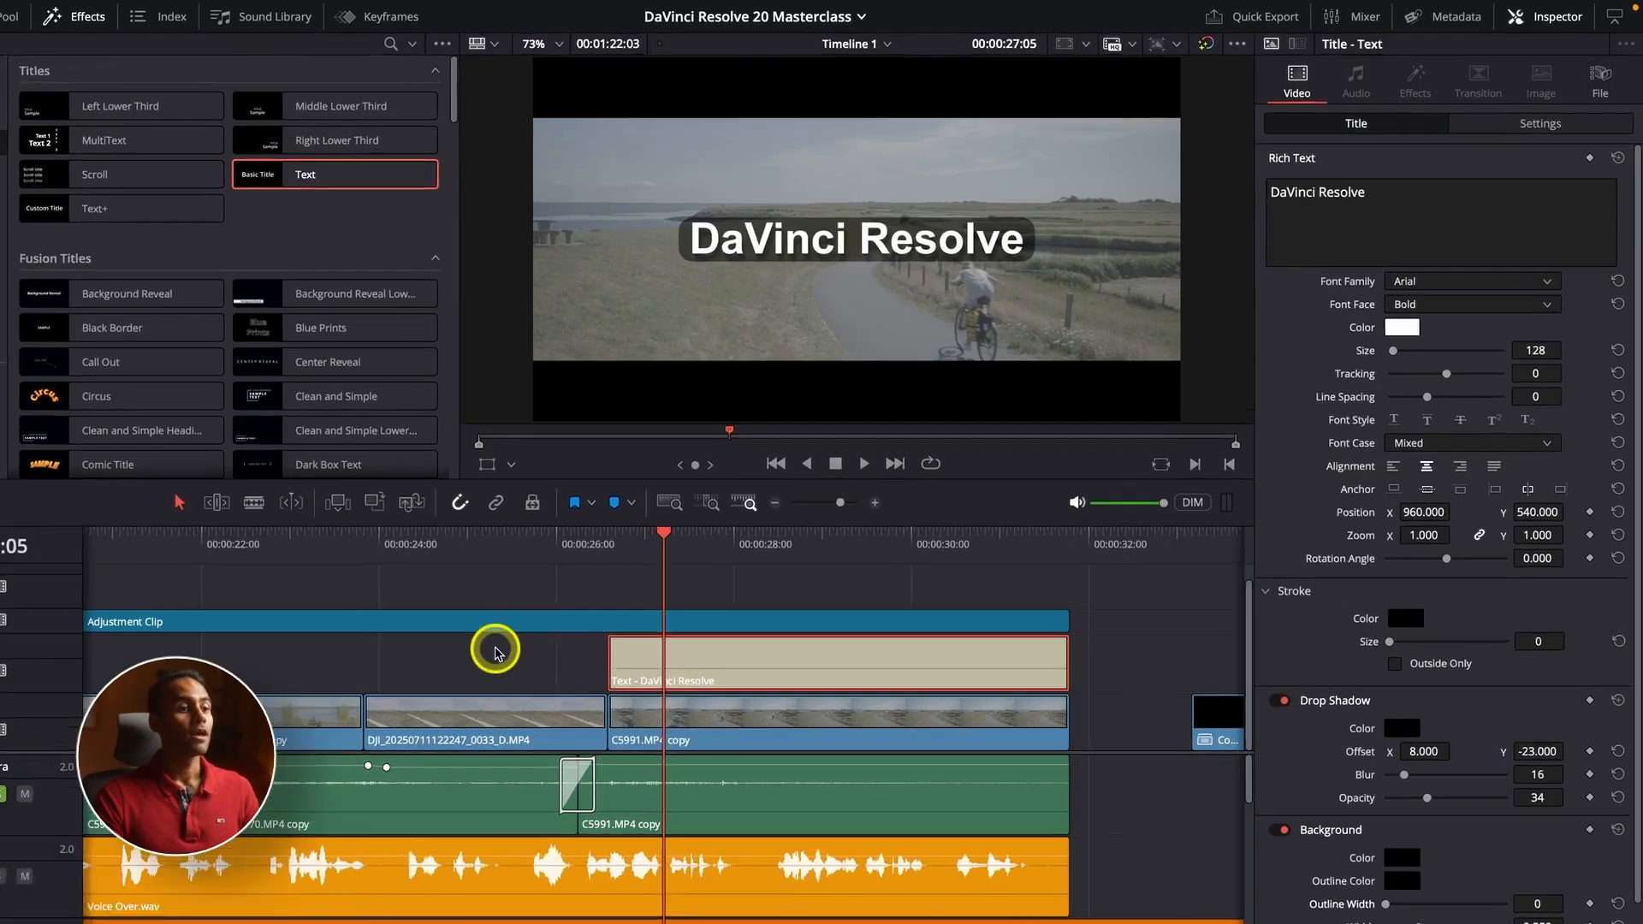
{"action": "left_click", "coordinate": [580, 615]}
{"action": "key", "text": "super+minus"}
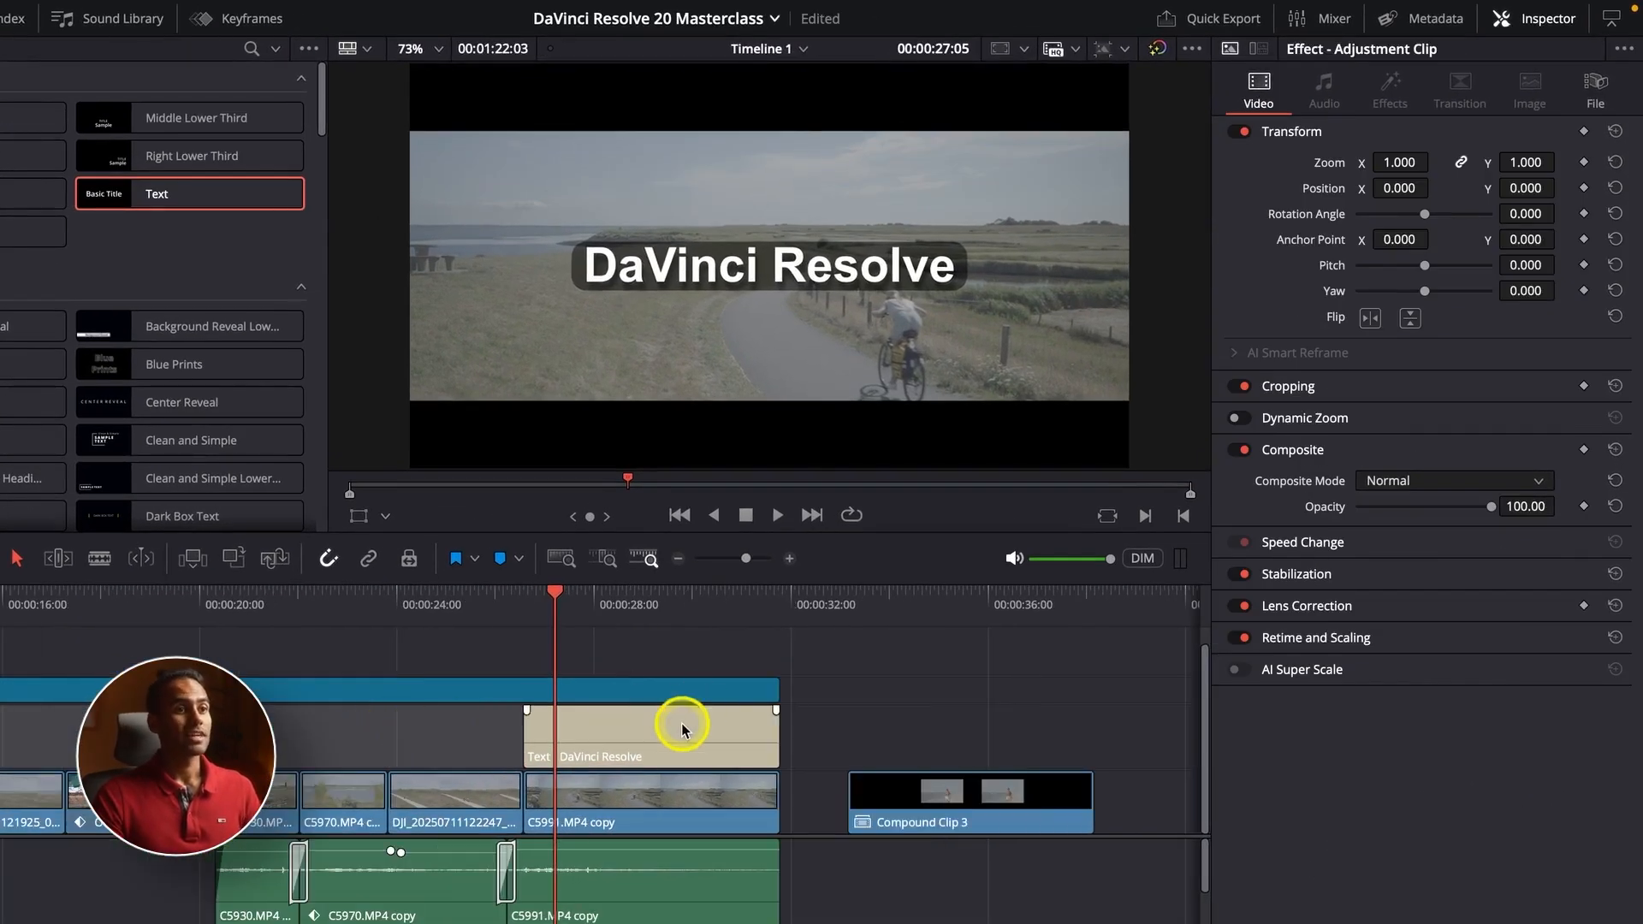
{"action": "left_click", "coordinate": [680, 735]}
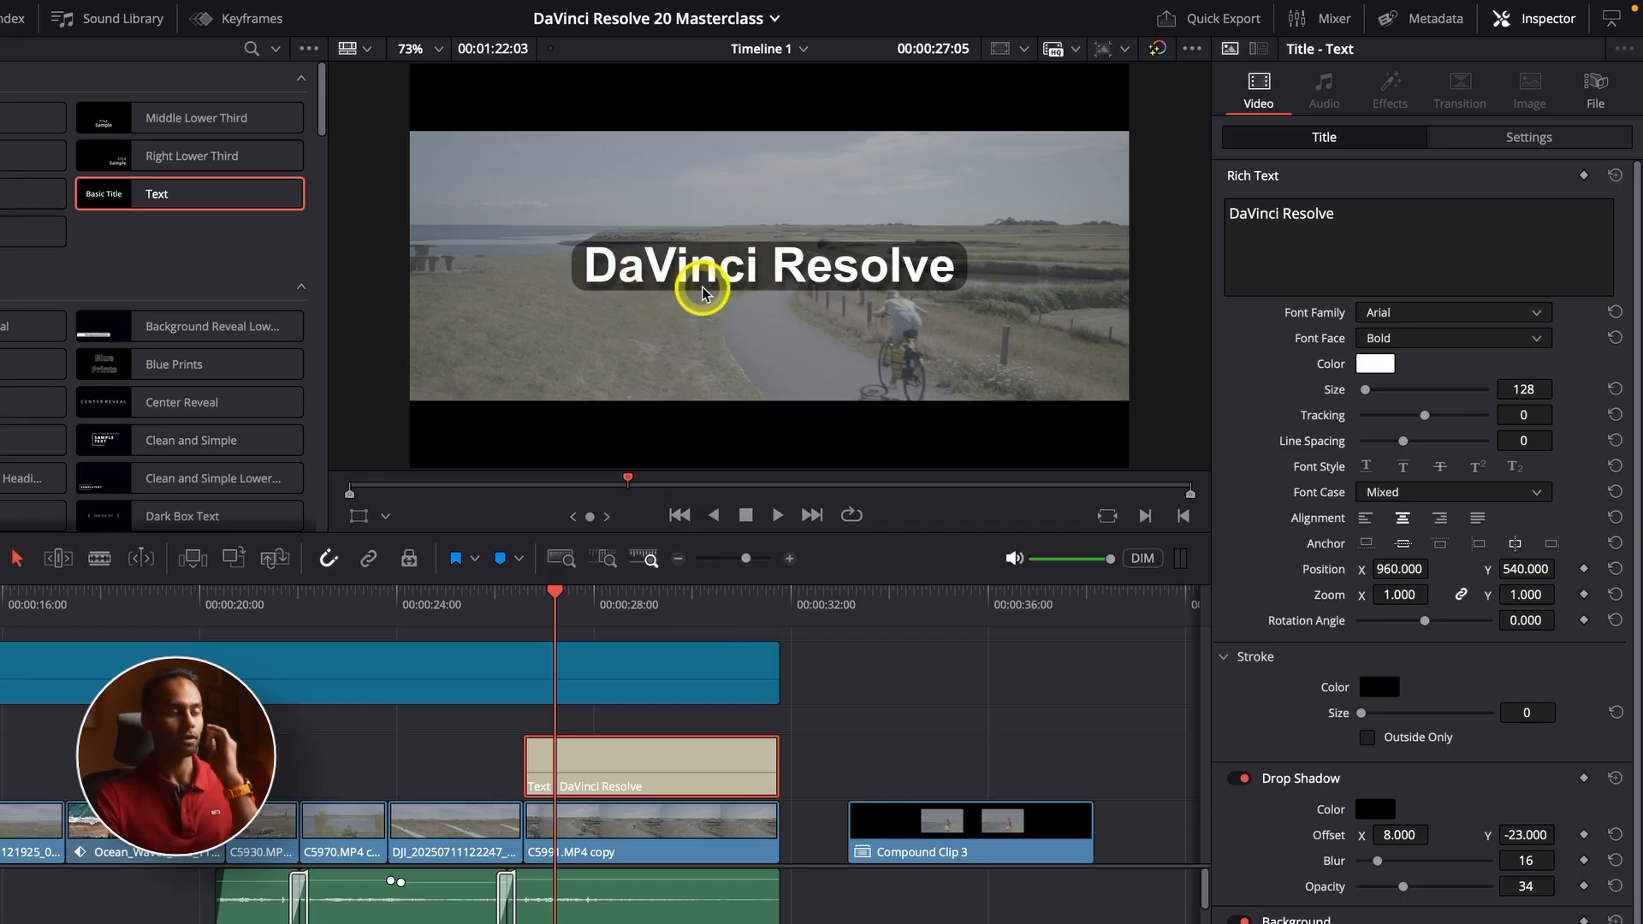
Step: Try a second title line reading "video editing" in the AppleMyungjo font
{"action": "left_click", "coordinate": [1381, 215]}
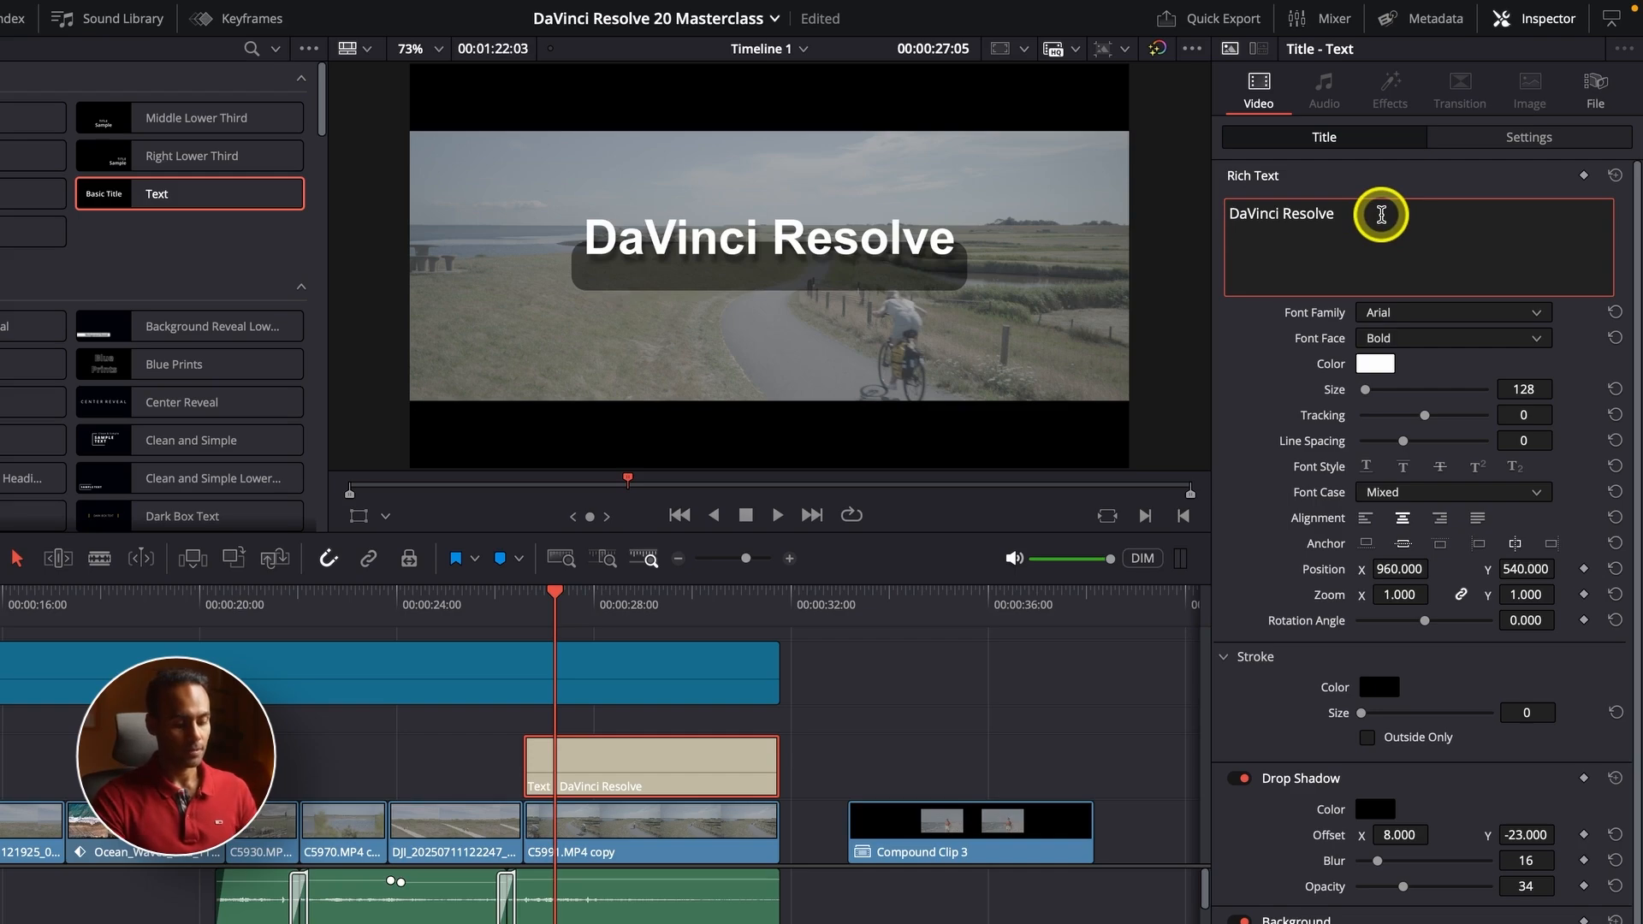
{"action": "type", "text": "video editing"}
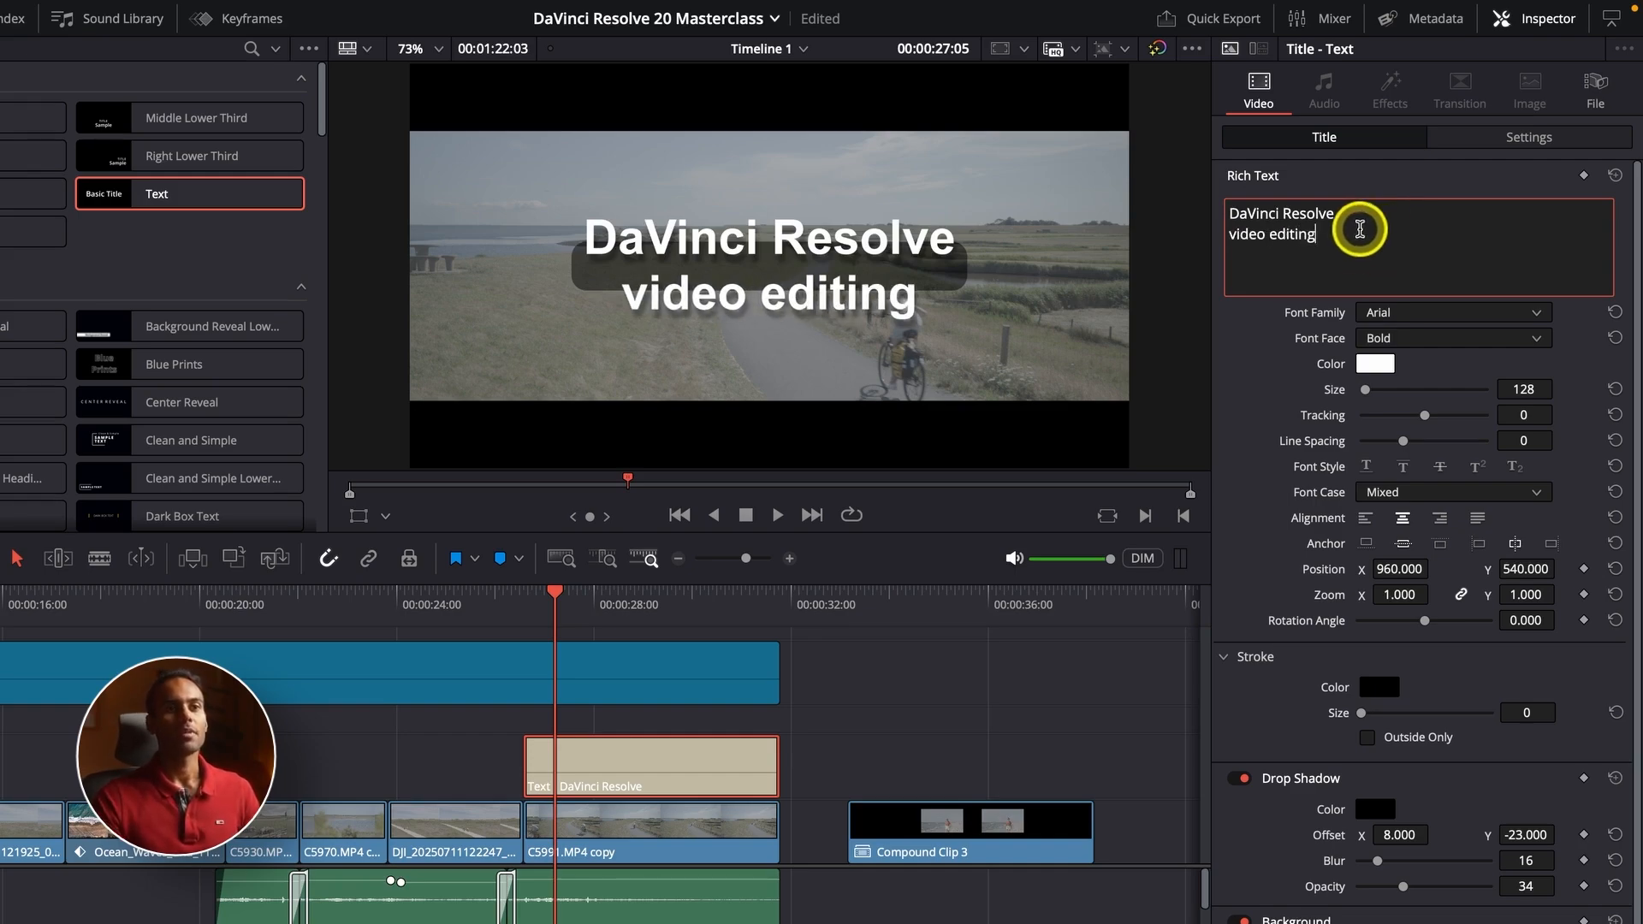
{"action": "left_click_drag", "start_coordinate": [1318, 234], "coordinate": [1267, 234]}
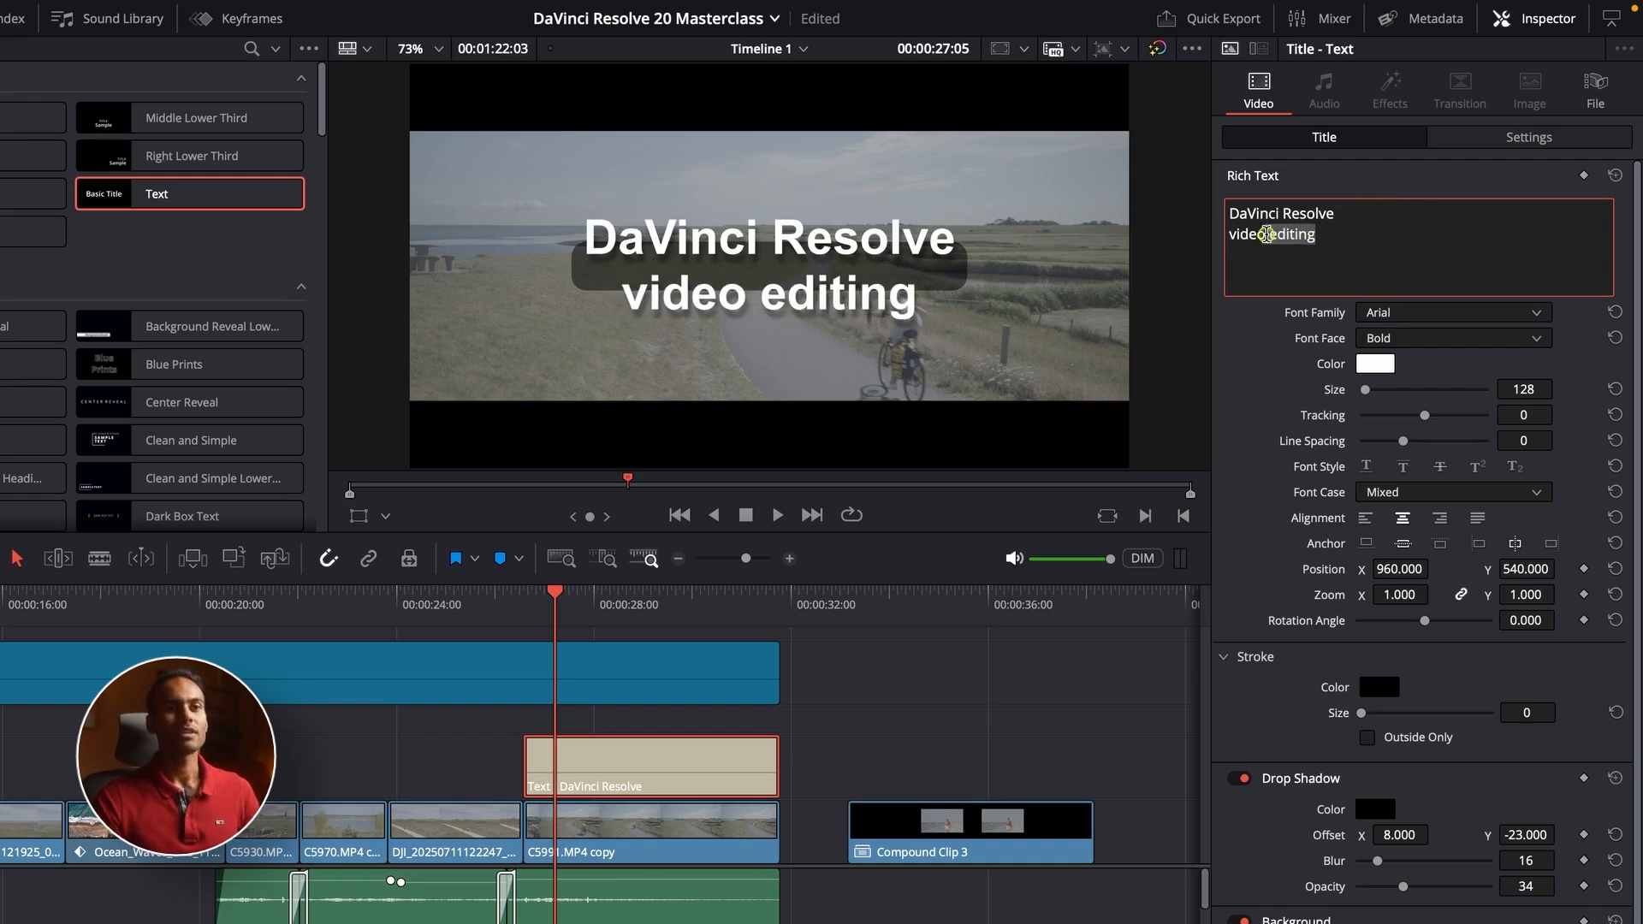
{"action": "left_click", "coordinate": [1452, 314]}
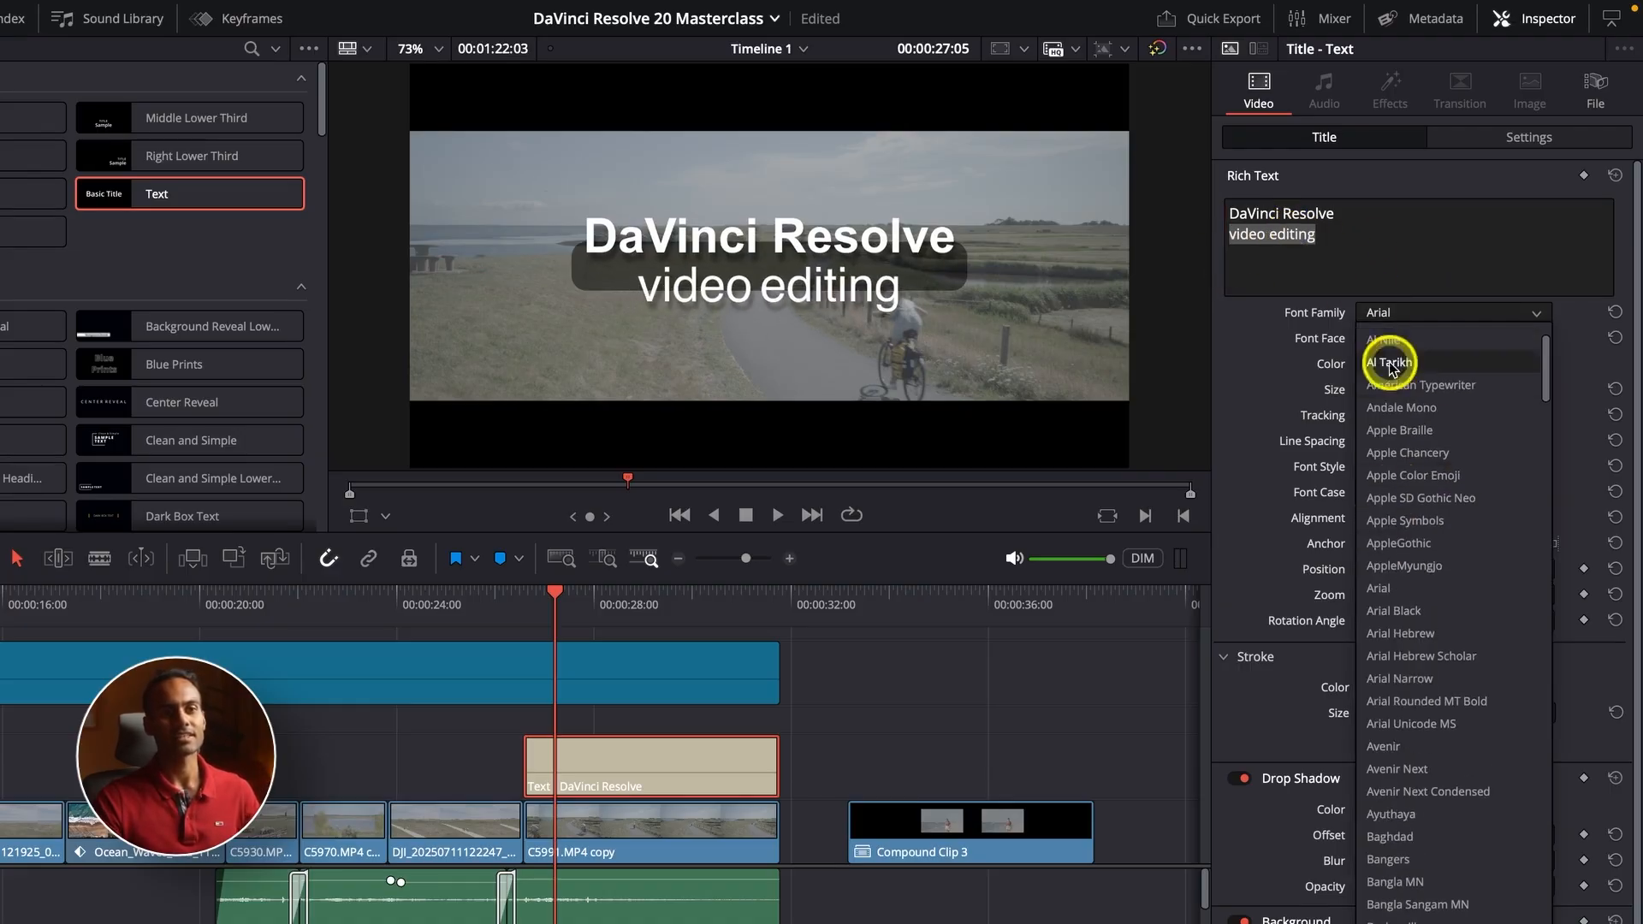
{"action": "left_click", "coordinate": [1403, 568]}
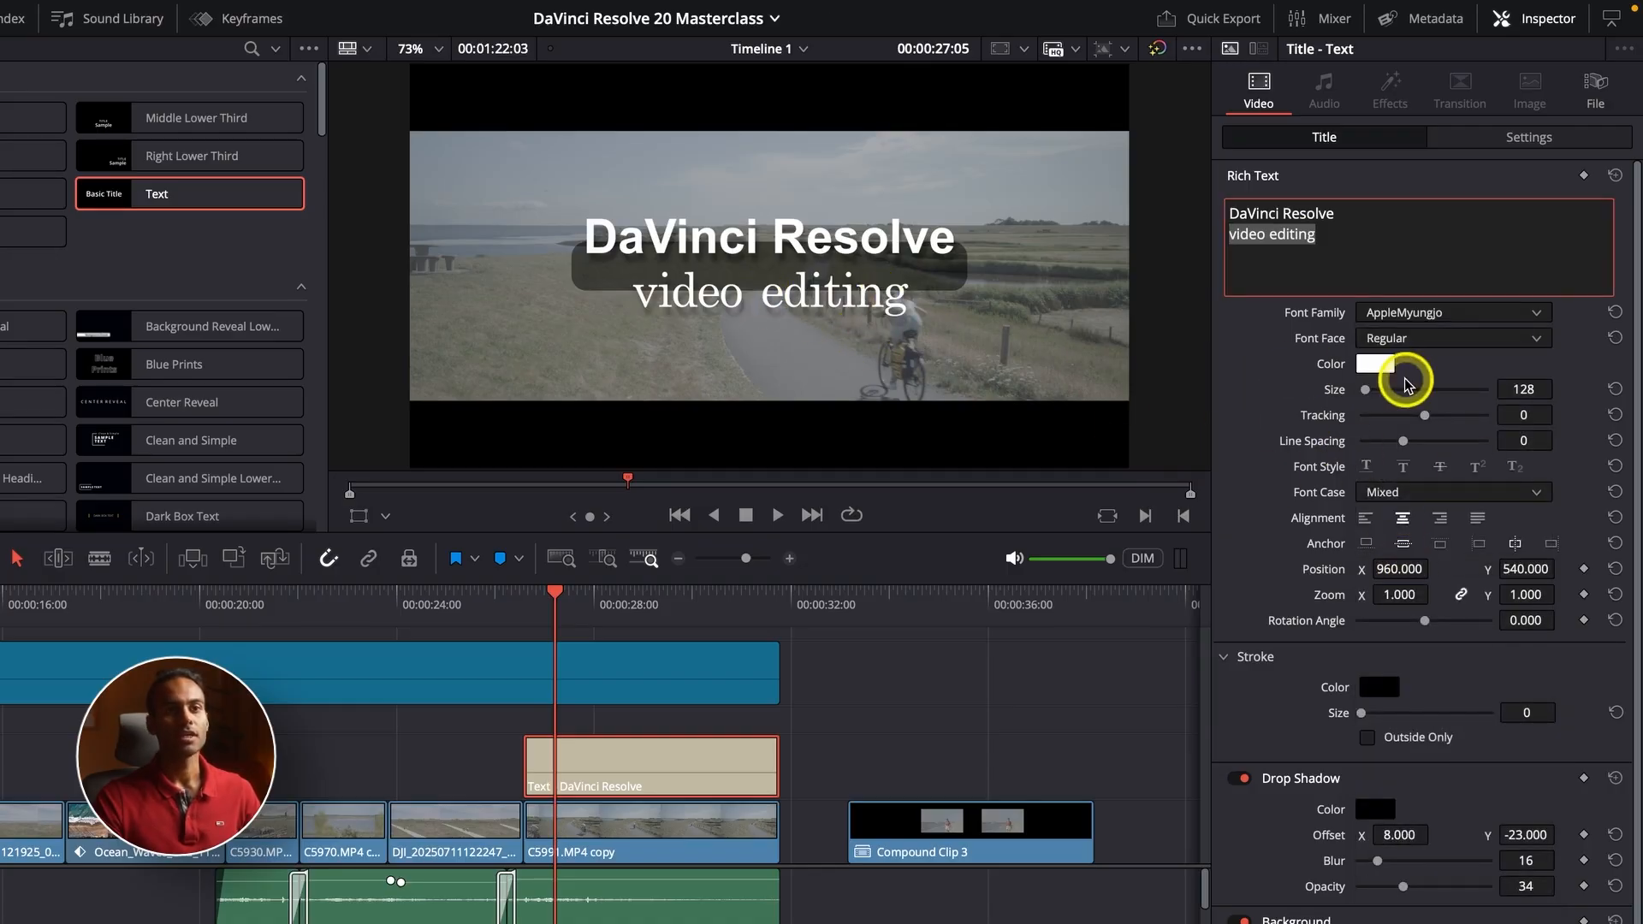
Step: Try a red colour on the second title line and try adjusting its size
{"action": "left_click", "coordinate": [1375, 364]}
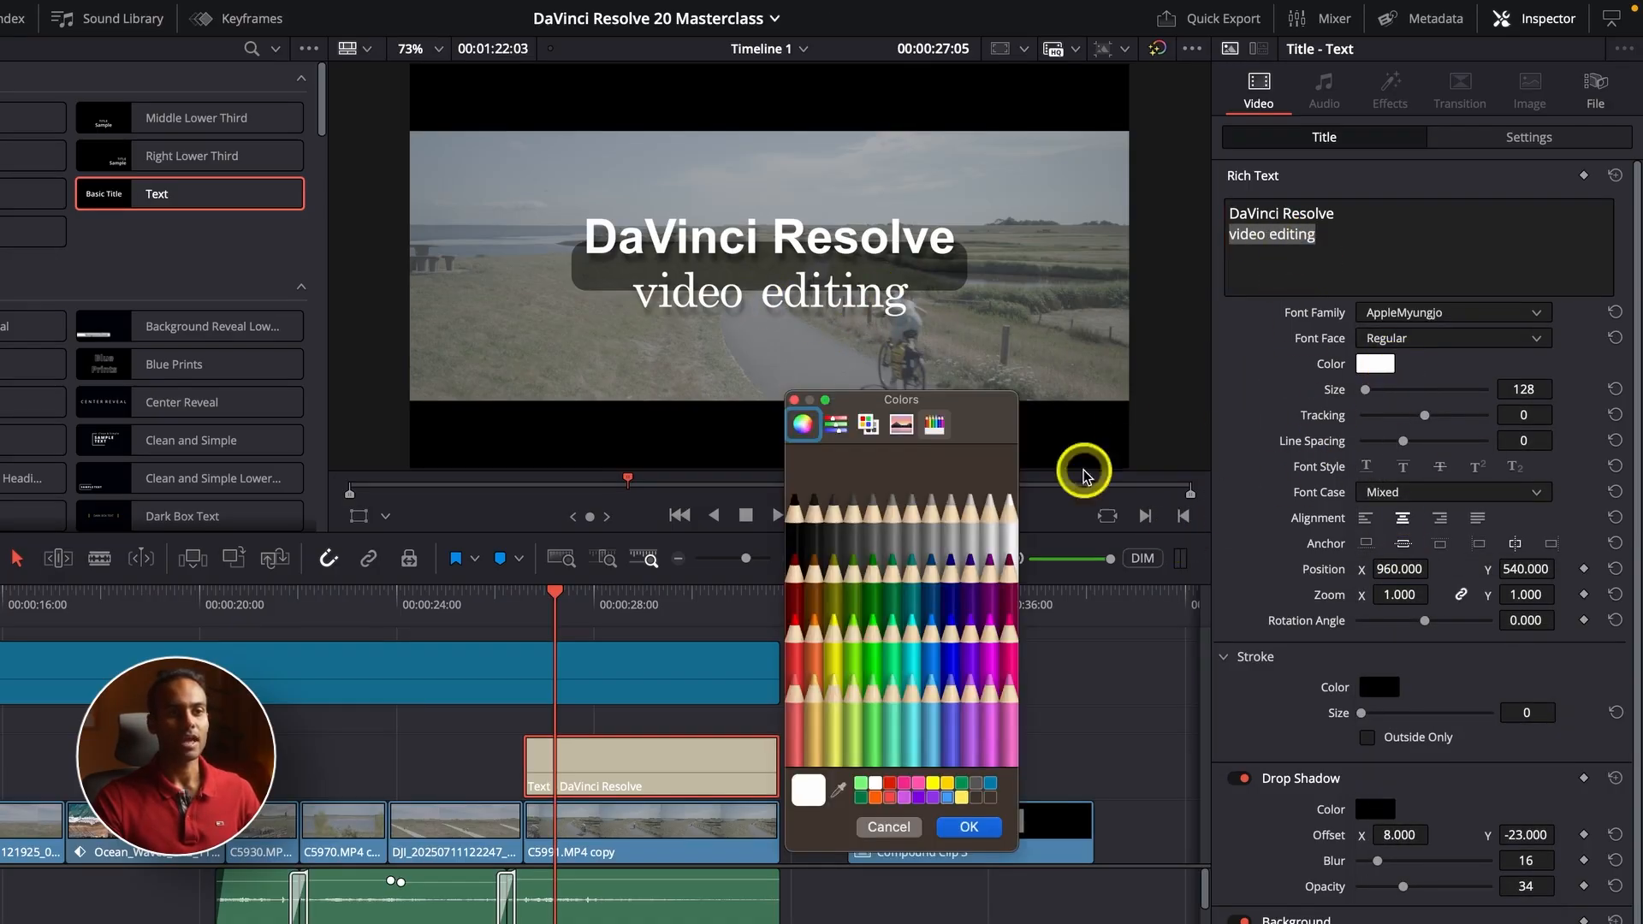
{"action": "left_click", "coordinate": [893, 785]}
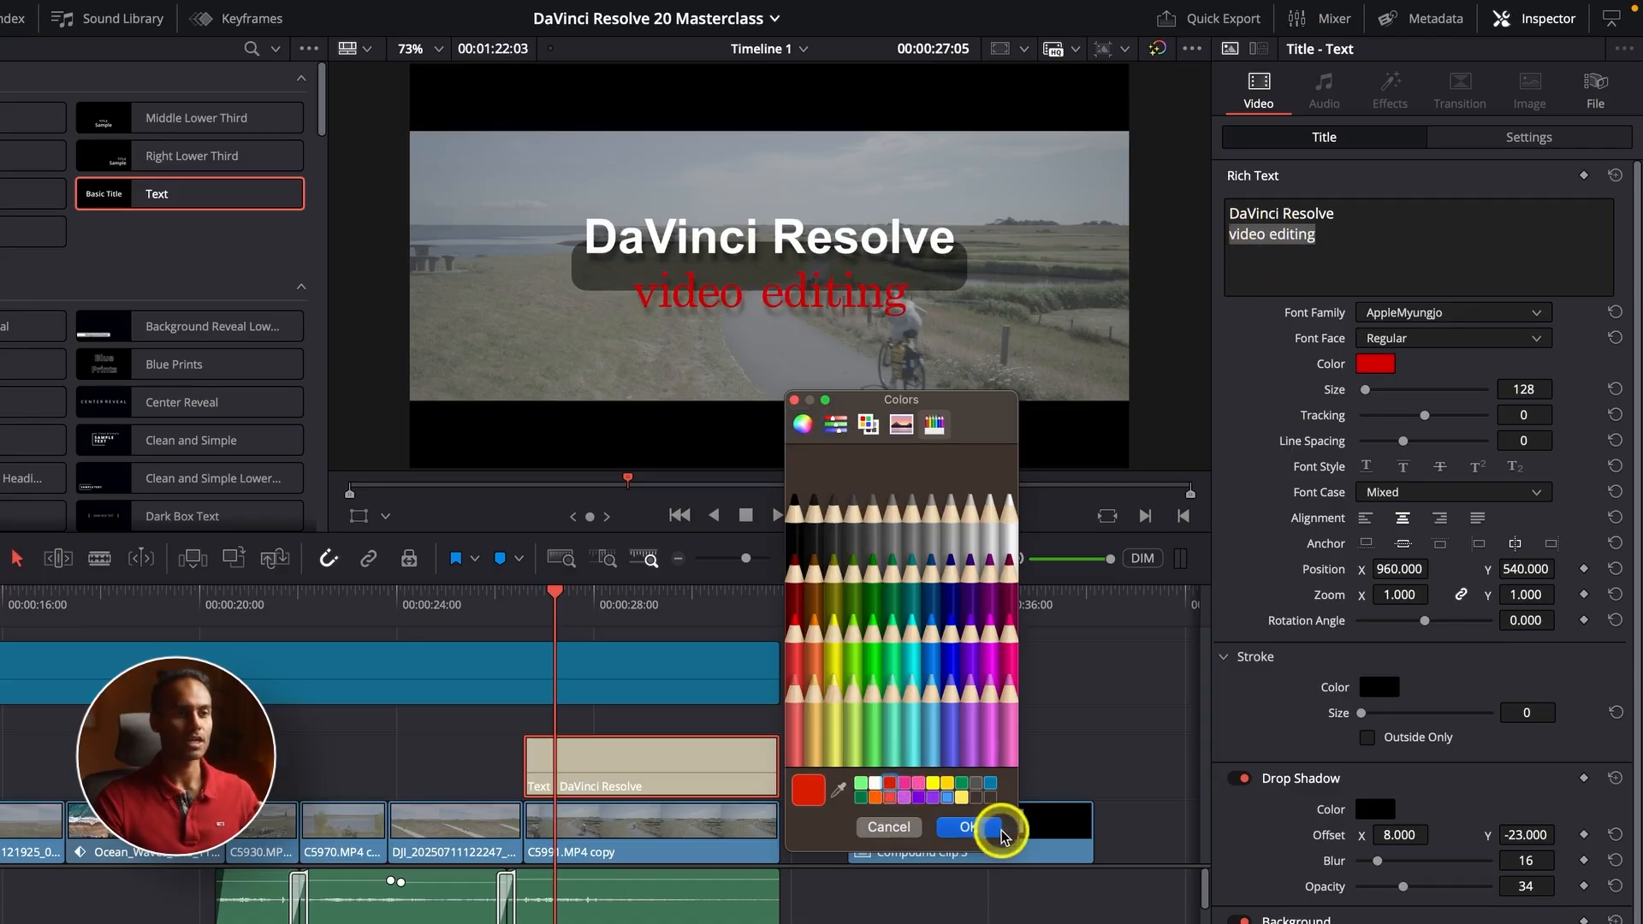
{"action": "left_click", "coordinate": [972, 826]}
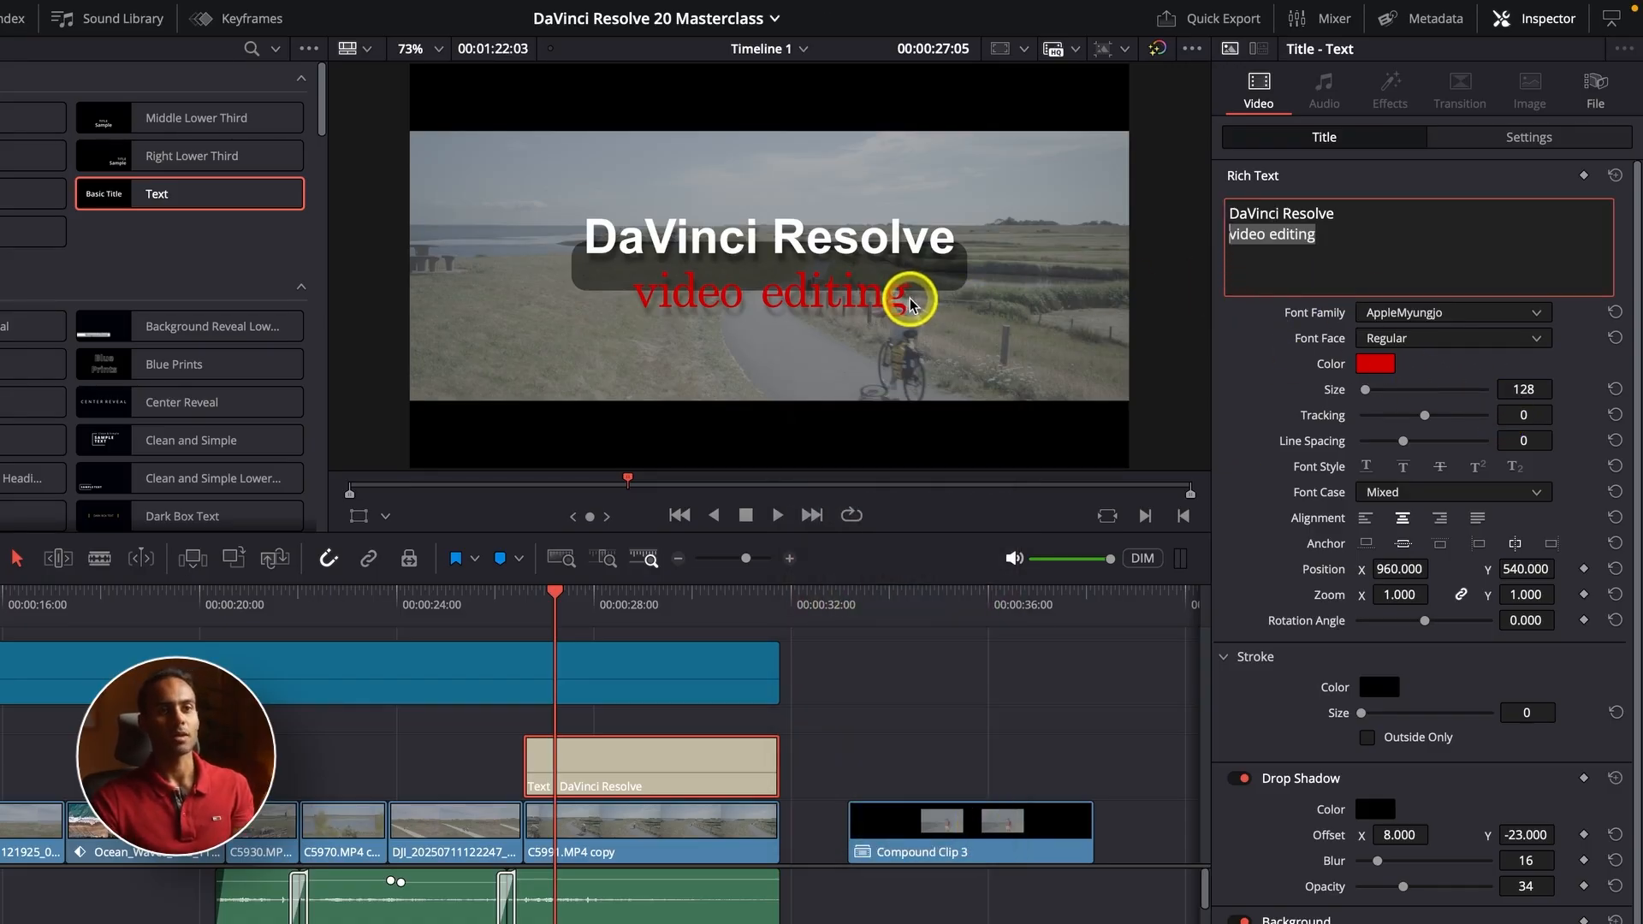
{"action": "mouse_move", "coordinate": [1366, 392]}
{"action": "left_mouse_down"}
{"action": "mouse_move", "coordinate": [1427, 392]}
{"action": "mouse_move", "coordinate": [1367, 393]}
{"action": "left_mouse_up"}
{"action": "mouse_move", "coordinate": [1362, 392]}
{"action": "left_mouse_down"}
{"action": "mouse_move", "coordinate": [1377, 391]}
{"action": "mouse_move", "coordinate": [1356, 392]}
{"action": "left_mouse_up"}
Step: Undo the second line's formatting and text so the title reads only "DaVinci Resolve"
{"action": "key", "text": "ctrl+z"}
{"action": "key", "text": "ctrl+z"}
{"action": "key", "text": "ctrl+z"}
{"action": "key", "text": "ctrl+z"}
{"action": "key", "text": "ctrl+z"}
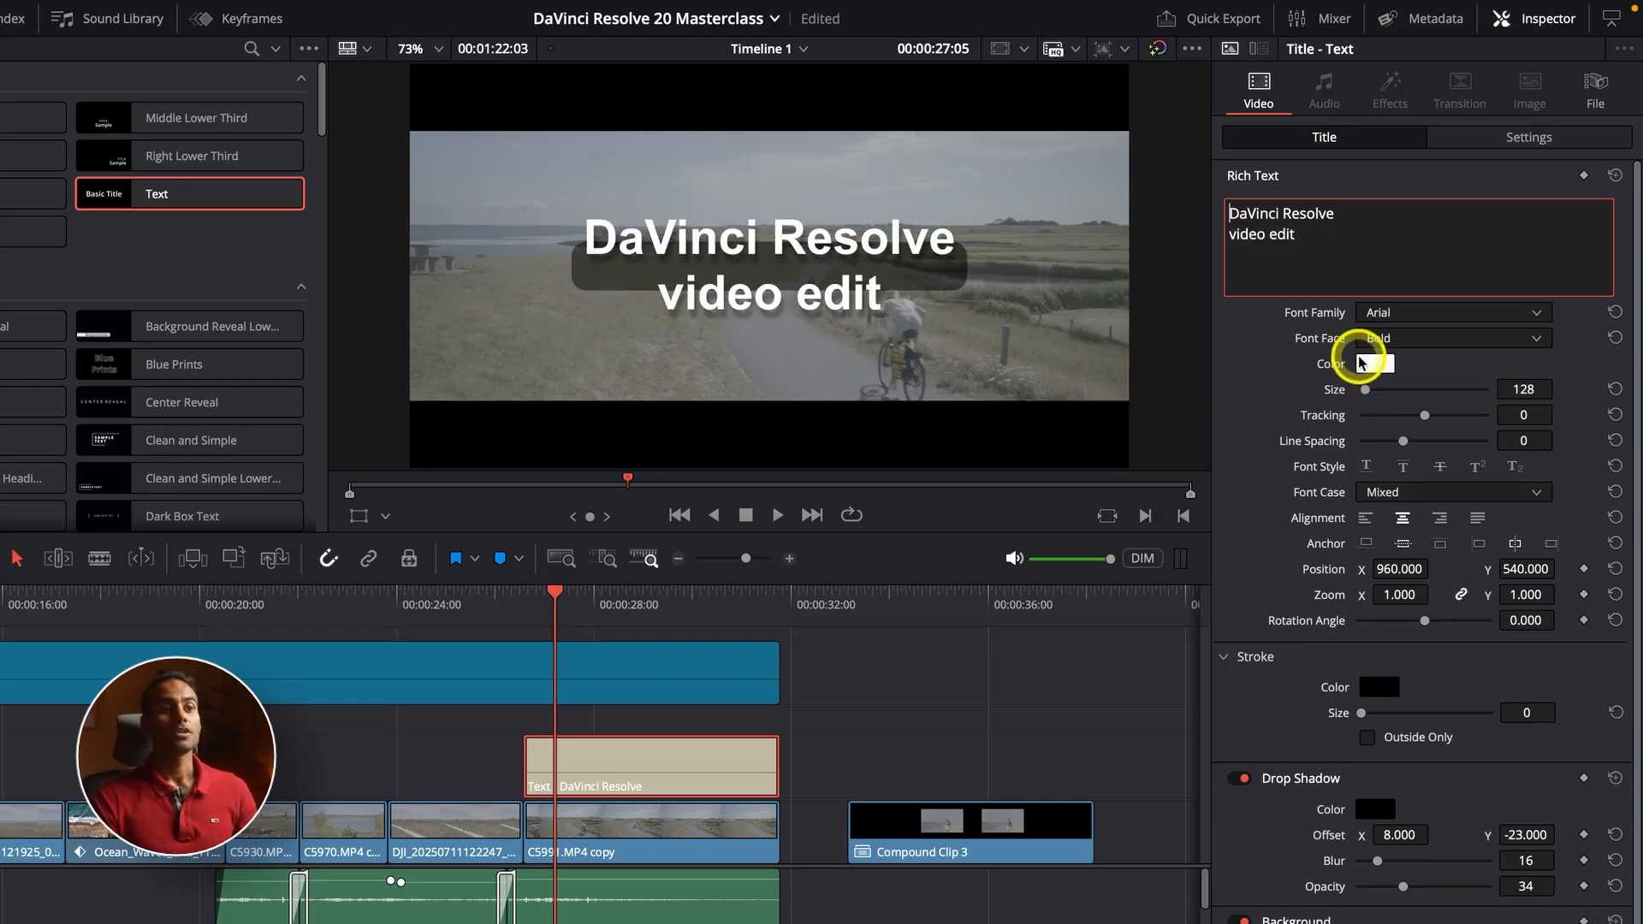
{"action": "key", "text": "ctrl+z"}
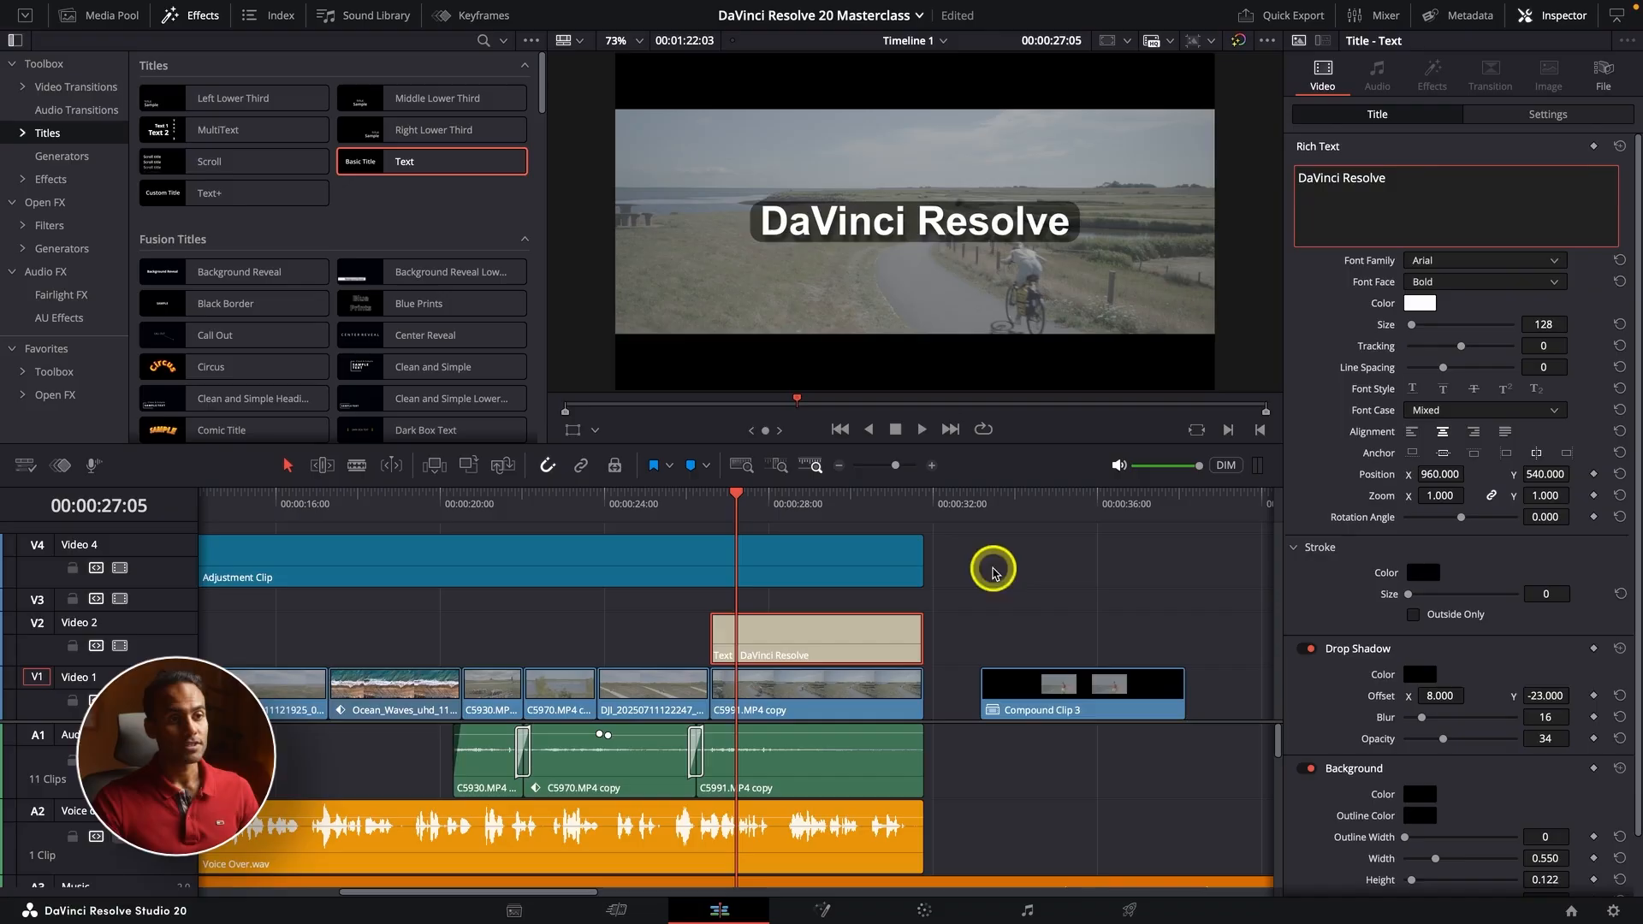
Step: Move the adjustment clip up to the Video 5 track and select the text title clip
{"action": "left_click", "coordinate": [993, 571]}
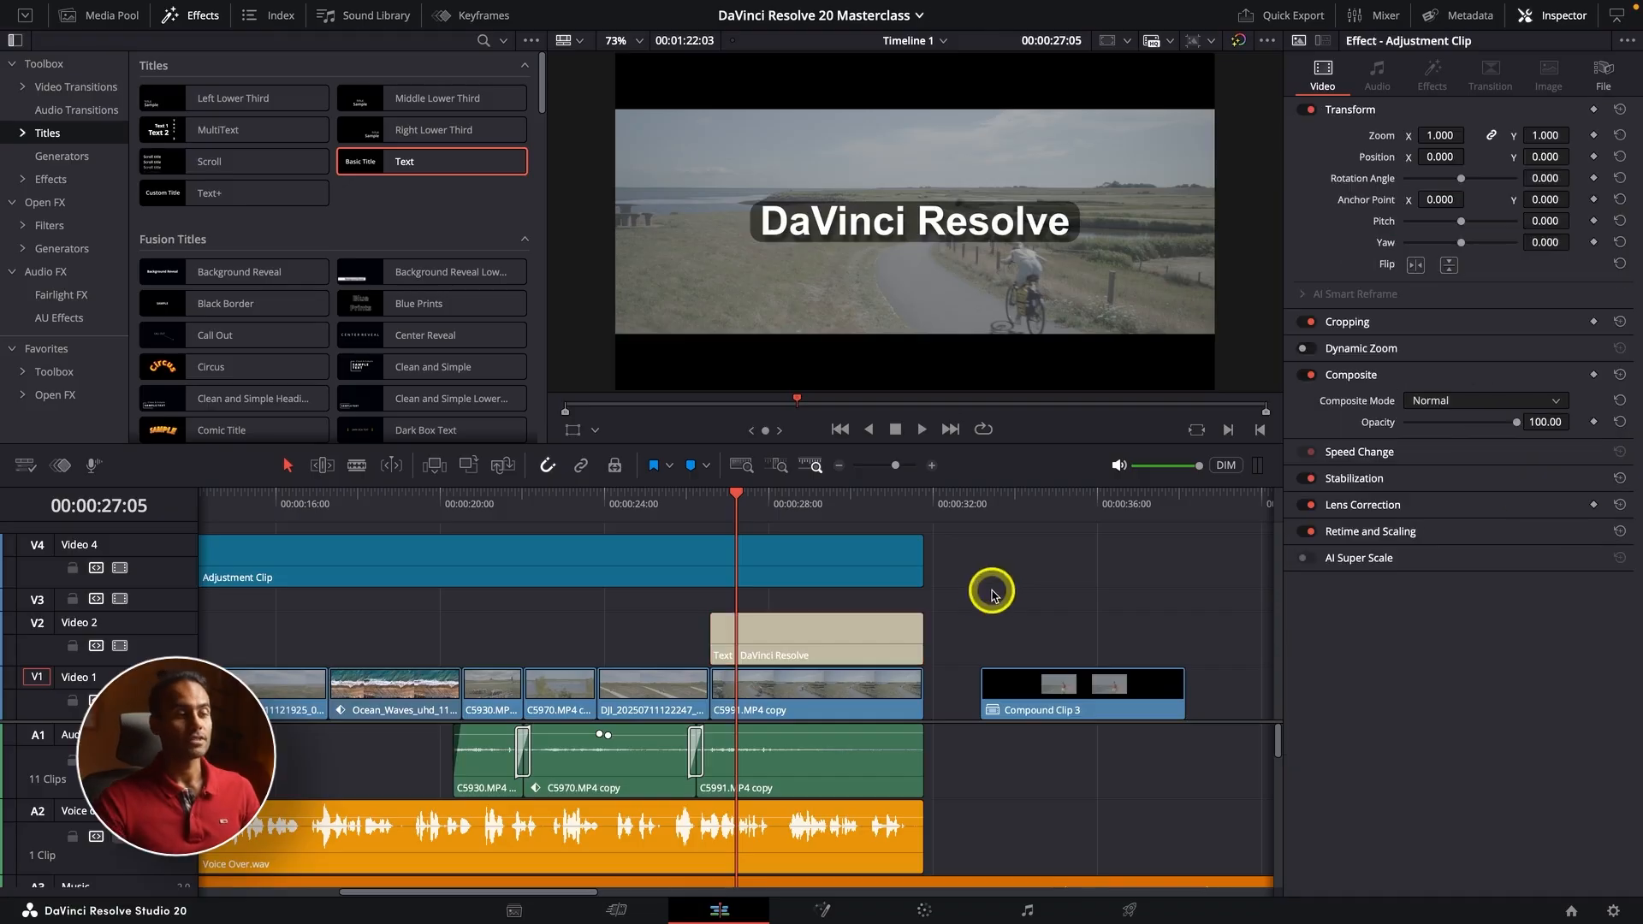
{"action": "scroll", "coordinate": [812, 589], "scroll_direction": "up", "scroll_amount": 1}
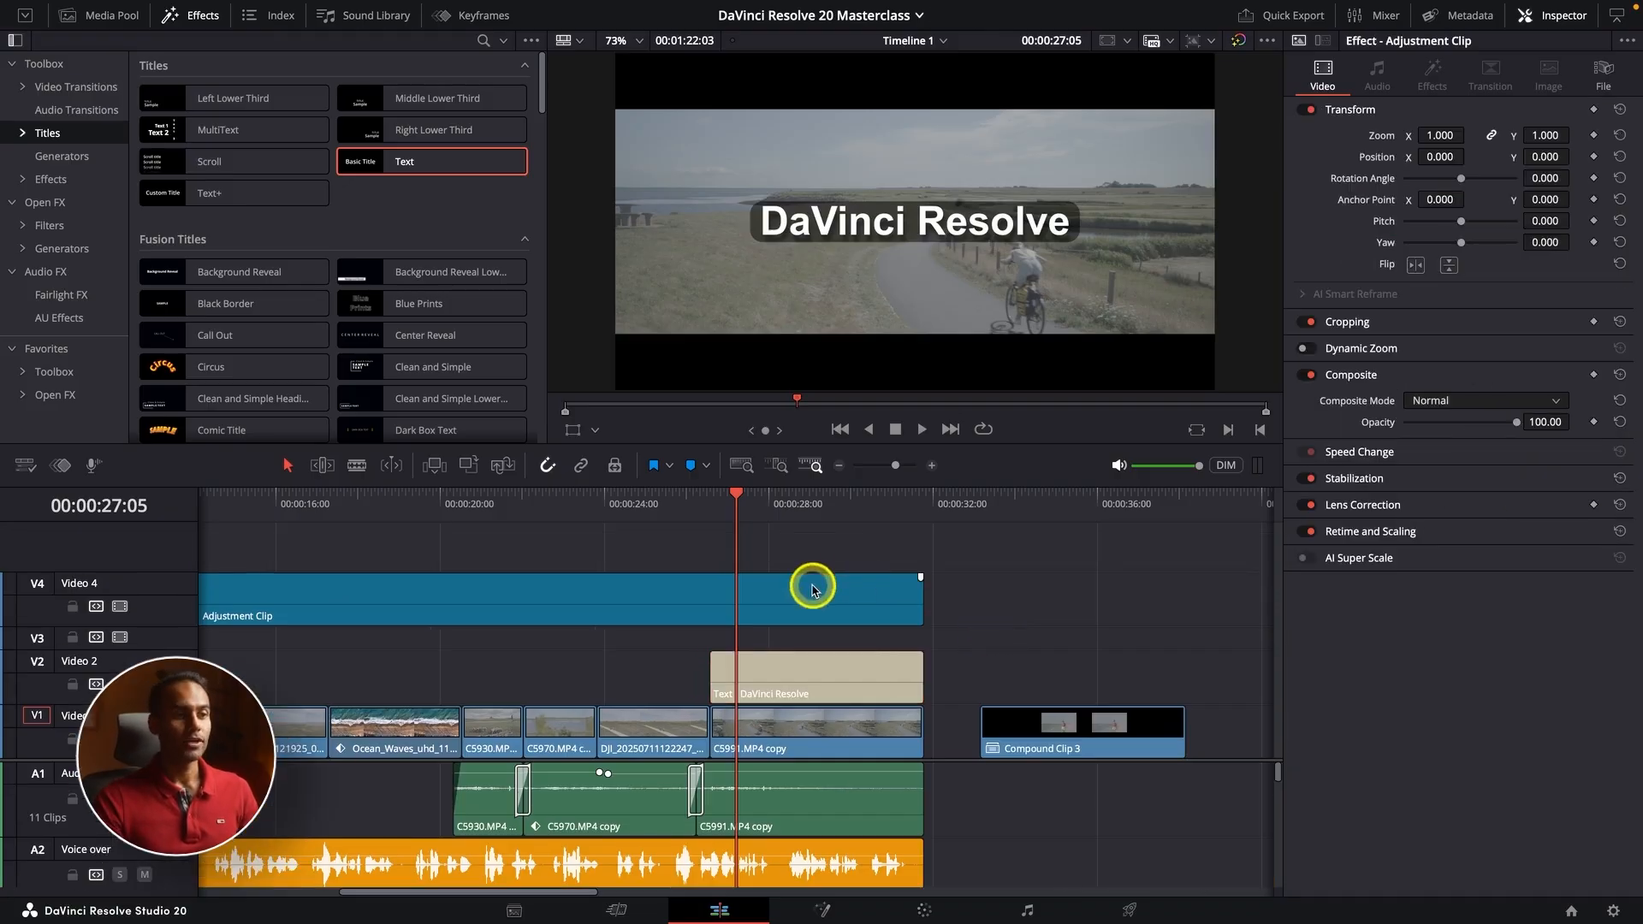
{"action": "left_click", "coordinate": [827, 672]}
{"action": "left_click_drag", "start_coordinate": [291, 597], "coordinate": [289, 550]}
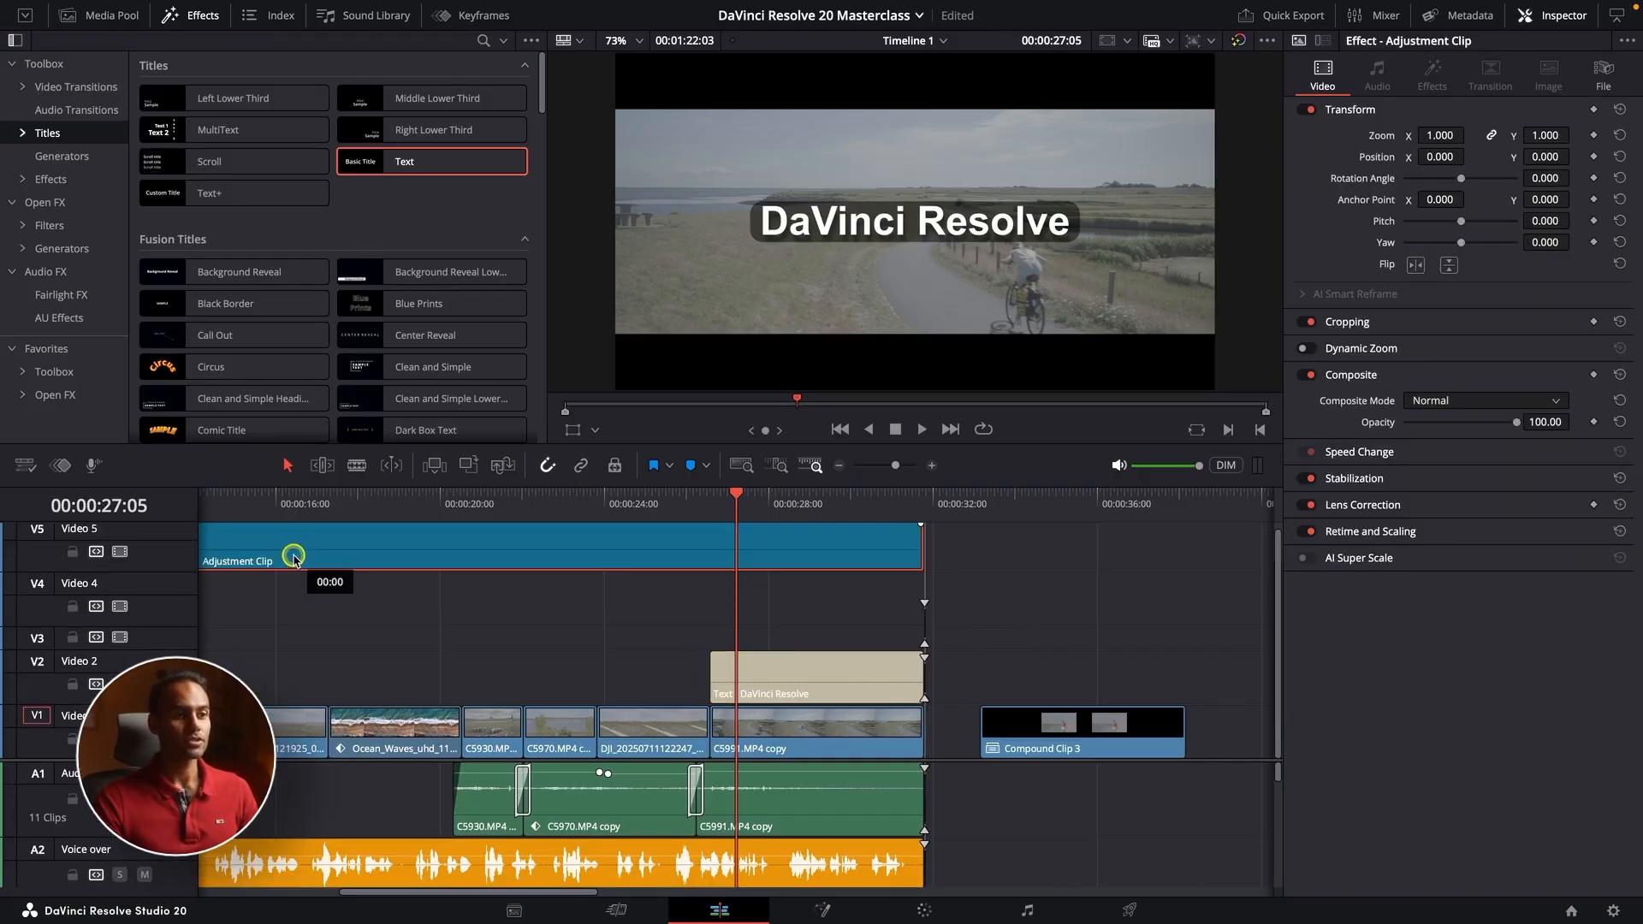
{"action": "left_click", "coordinate": [828, 676]}
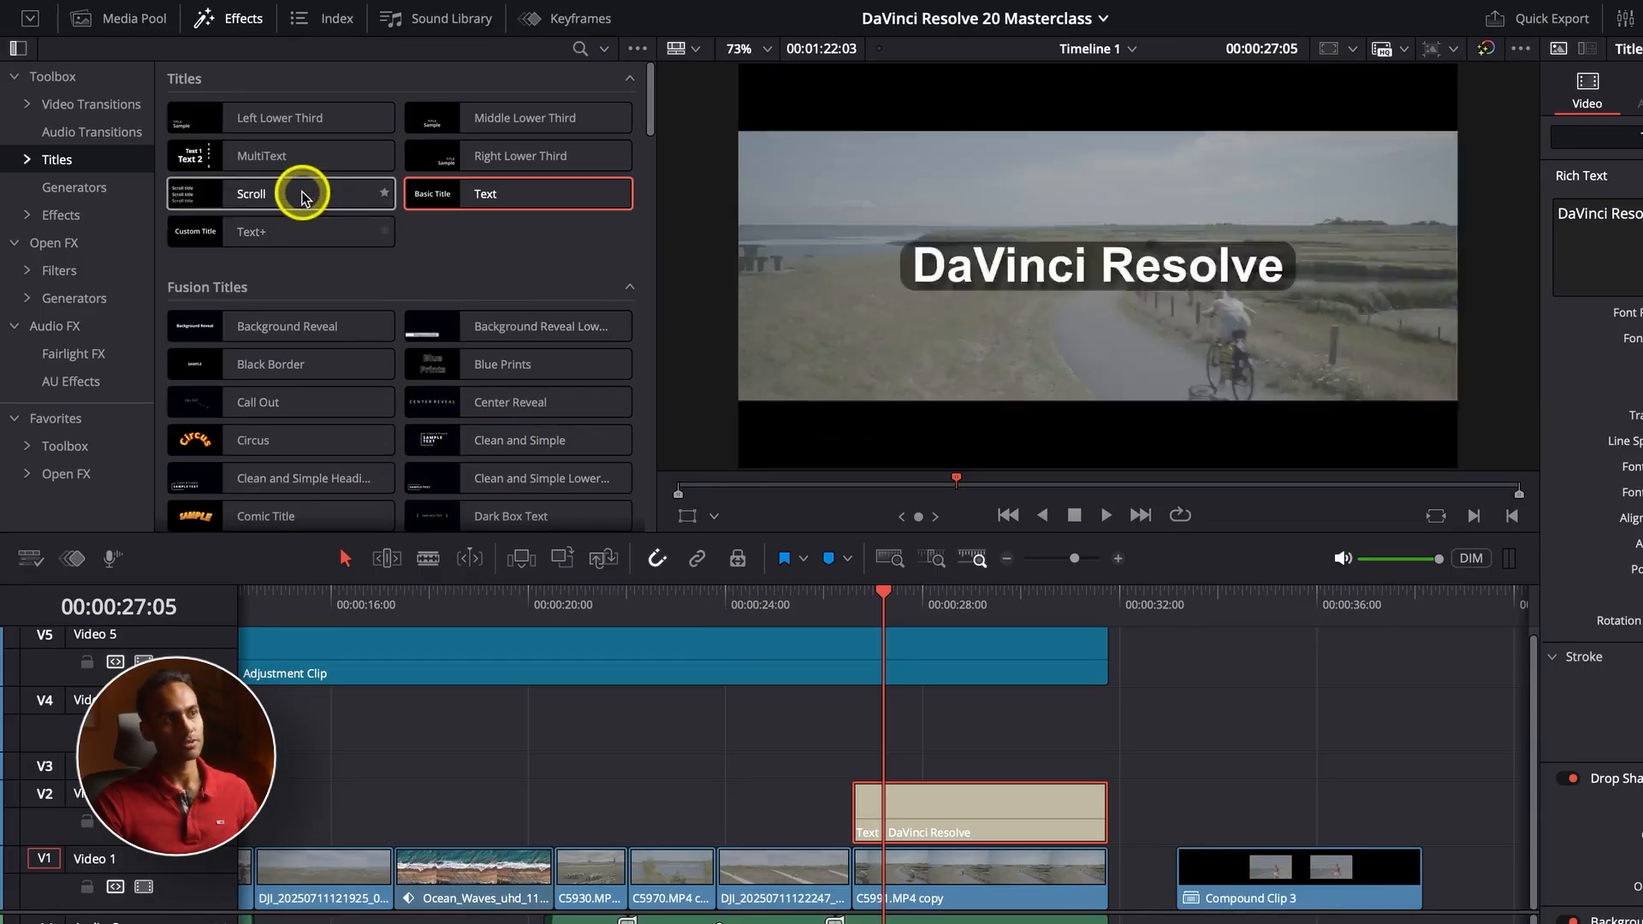
Step: Replace the text title on Video 2 with a MultiText title spanning the full length of the video clip below
{"action": "left_click_drag", "start_coordinate": [254, 155], "coordinate": [596, 808]}
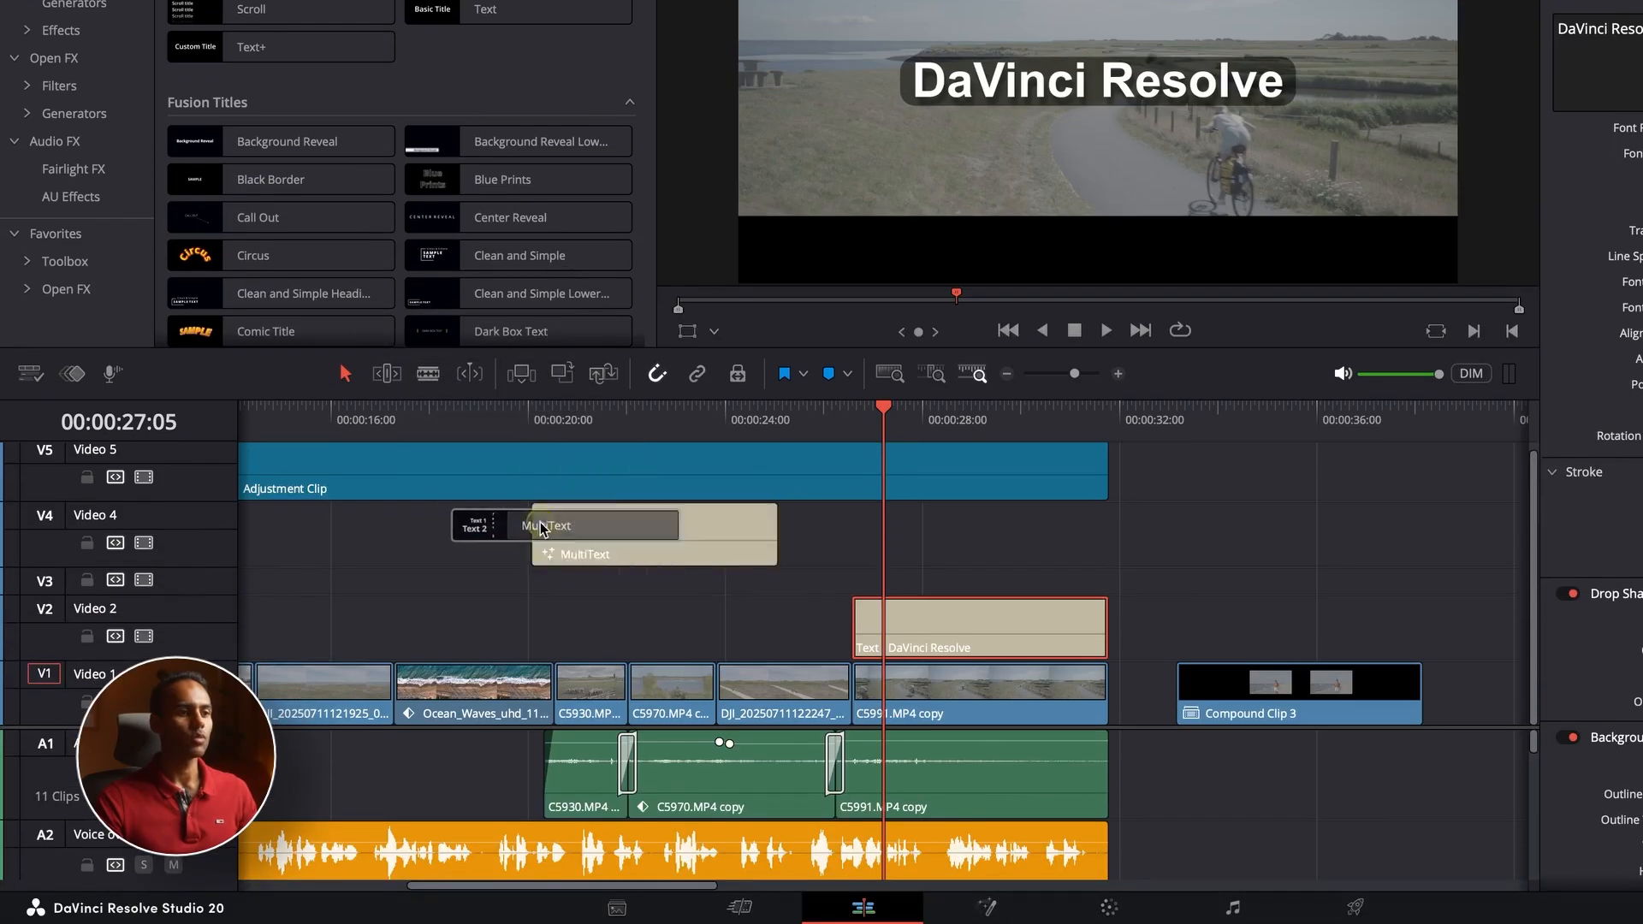
{"action": "left_click_drag", "start_coordinate": [596, 623], "coordinate": [854, 655]}
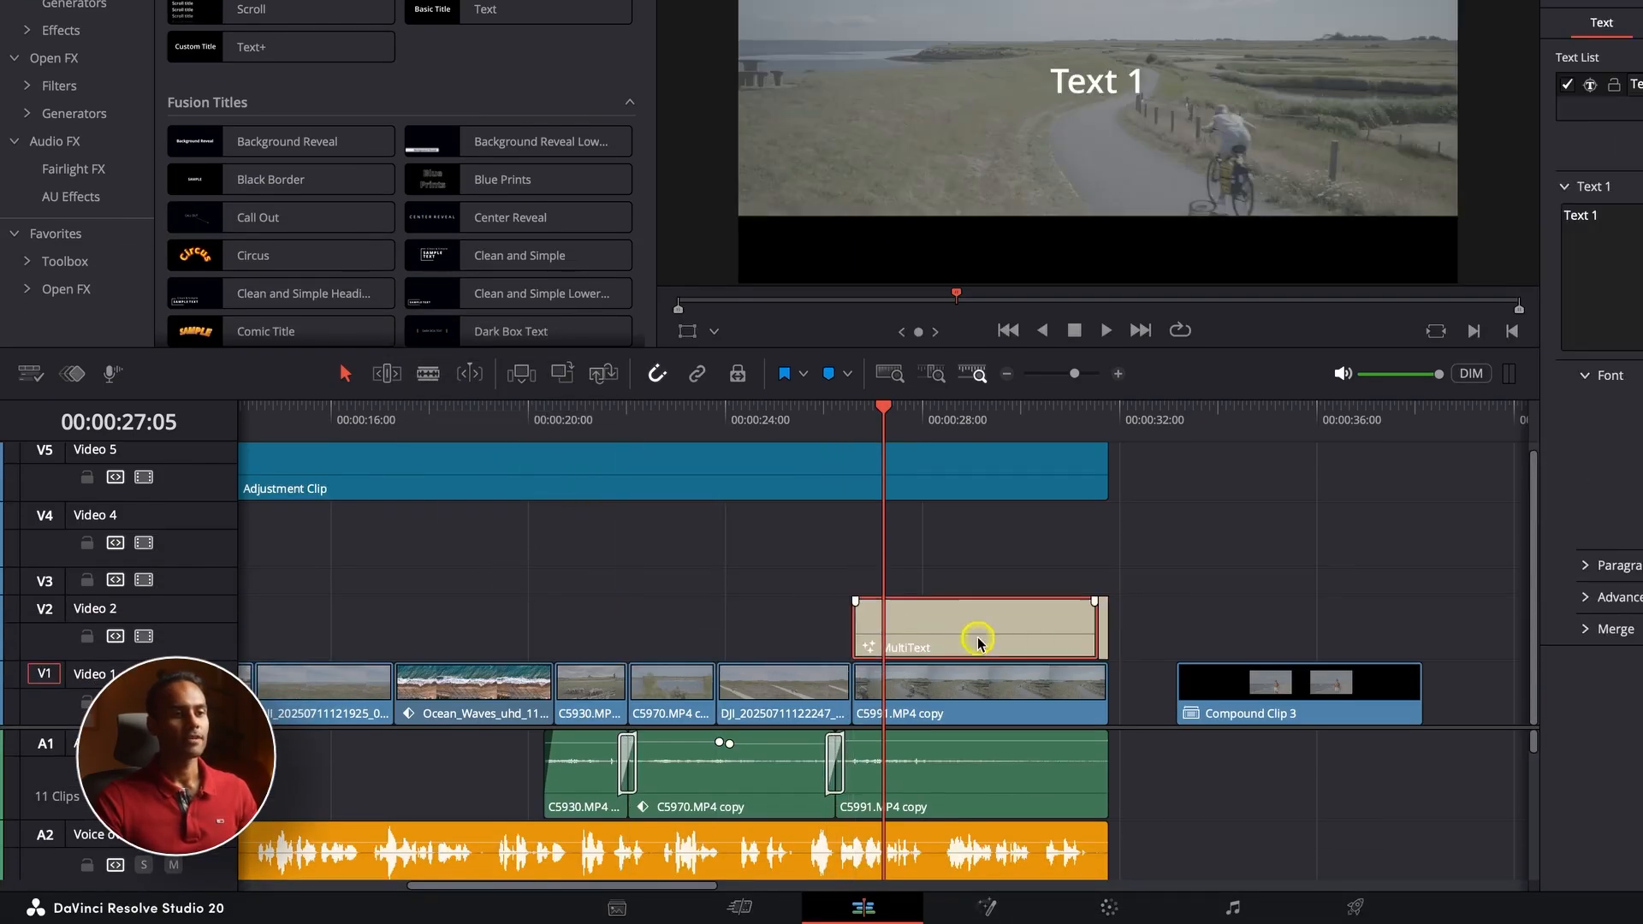
{"action": "left_click", "coordinate": [1075, 635]}
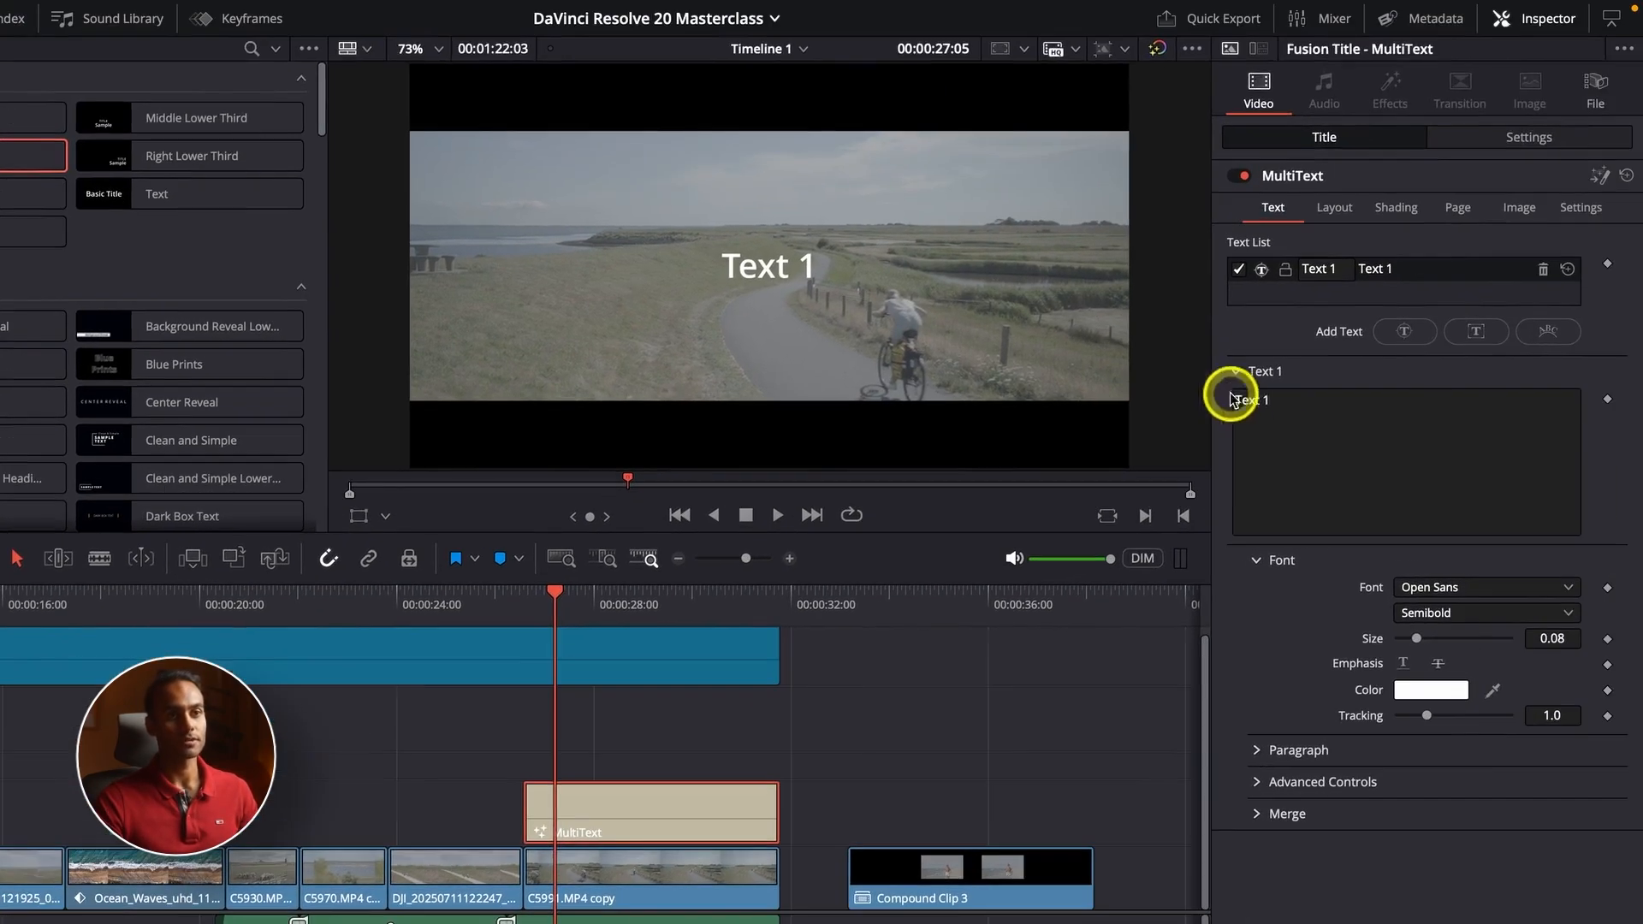
Step: Change the MultiText title's first text to "DaVinci Resolve"
{"action": "left_click", "coordinate": [1335, 403]}
{"action": "key", "text": "ctrl+a"}
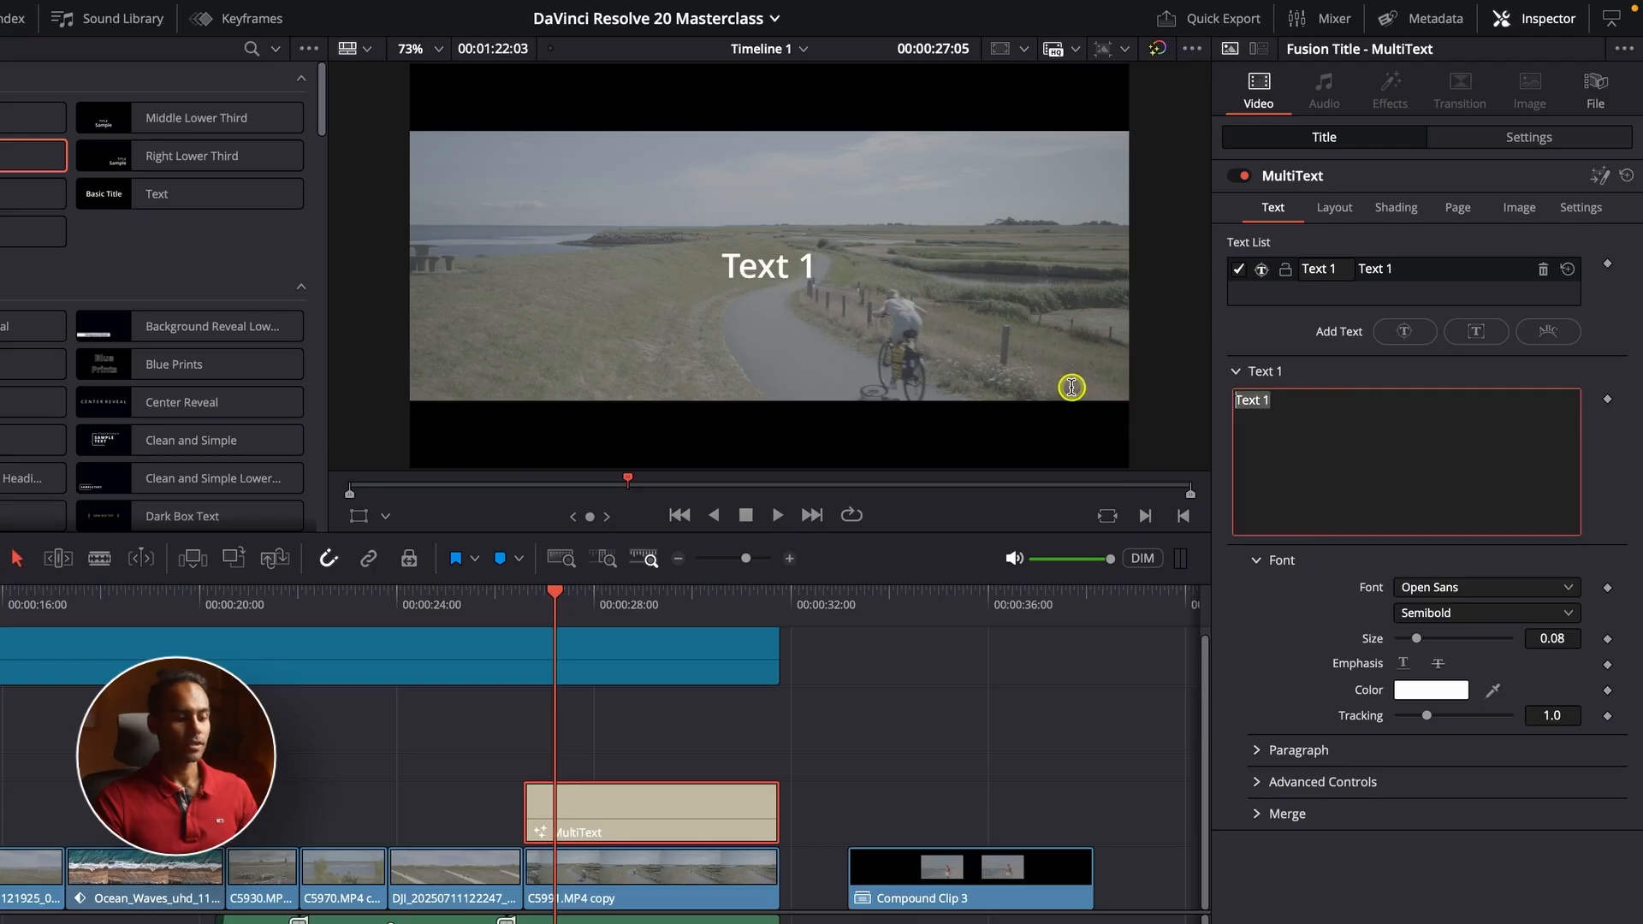
{"action": "type", "text": "Davinci Re"}
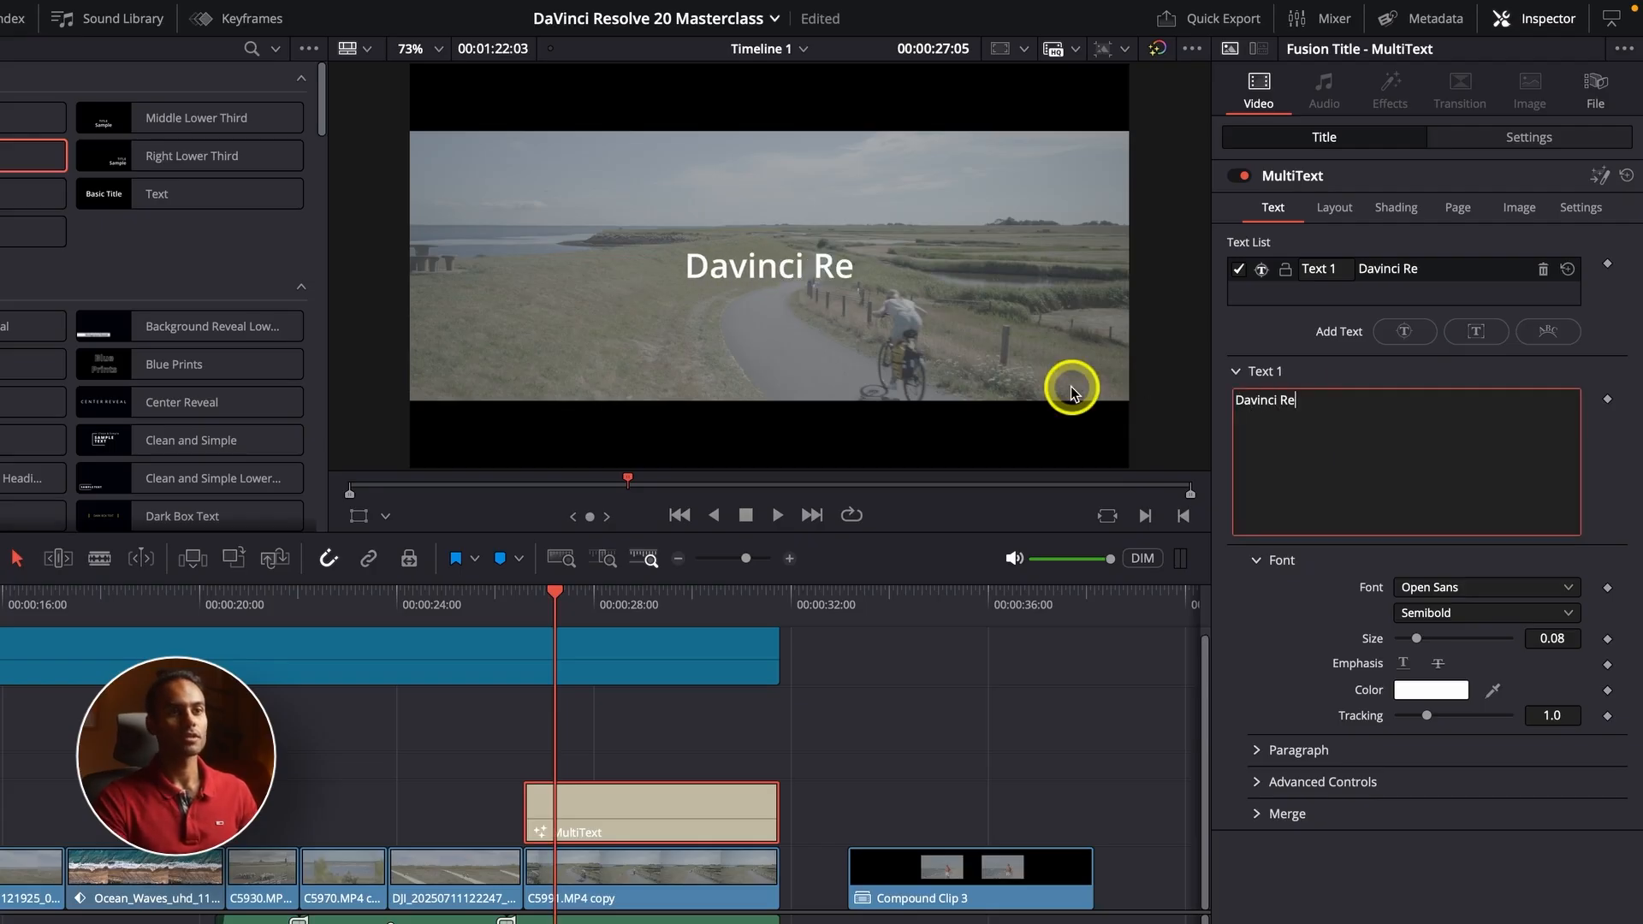
{"action": "type", "text": "solve"}
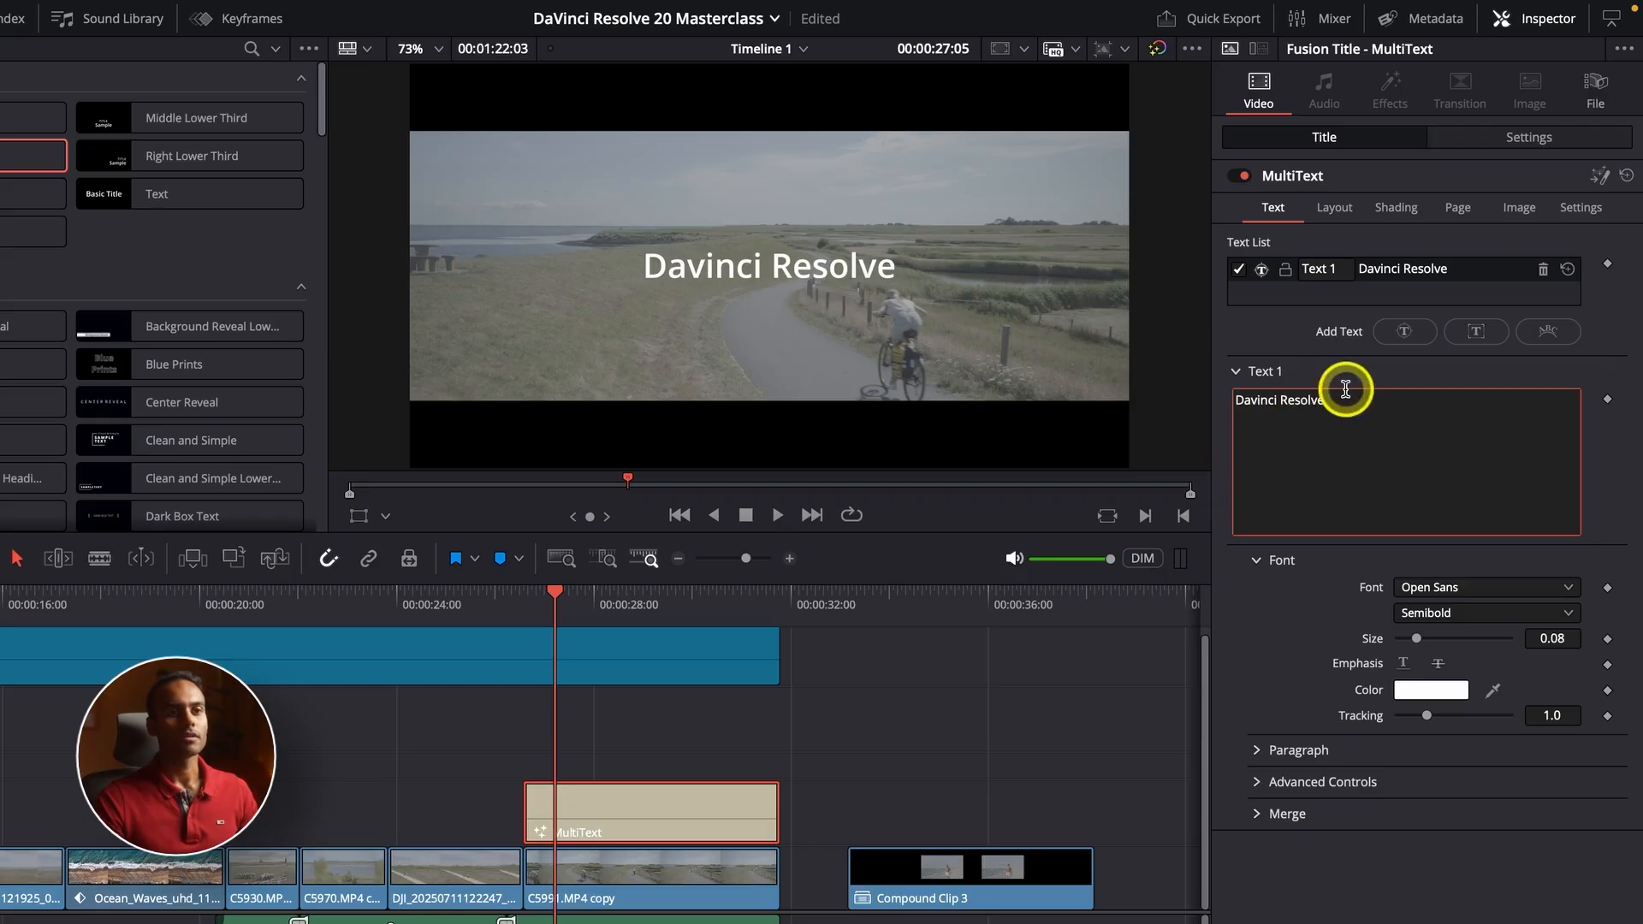
{"action": "key", "text": "BackSpace"}
{"action": "type", "text": "V"}
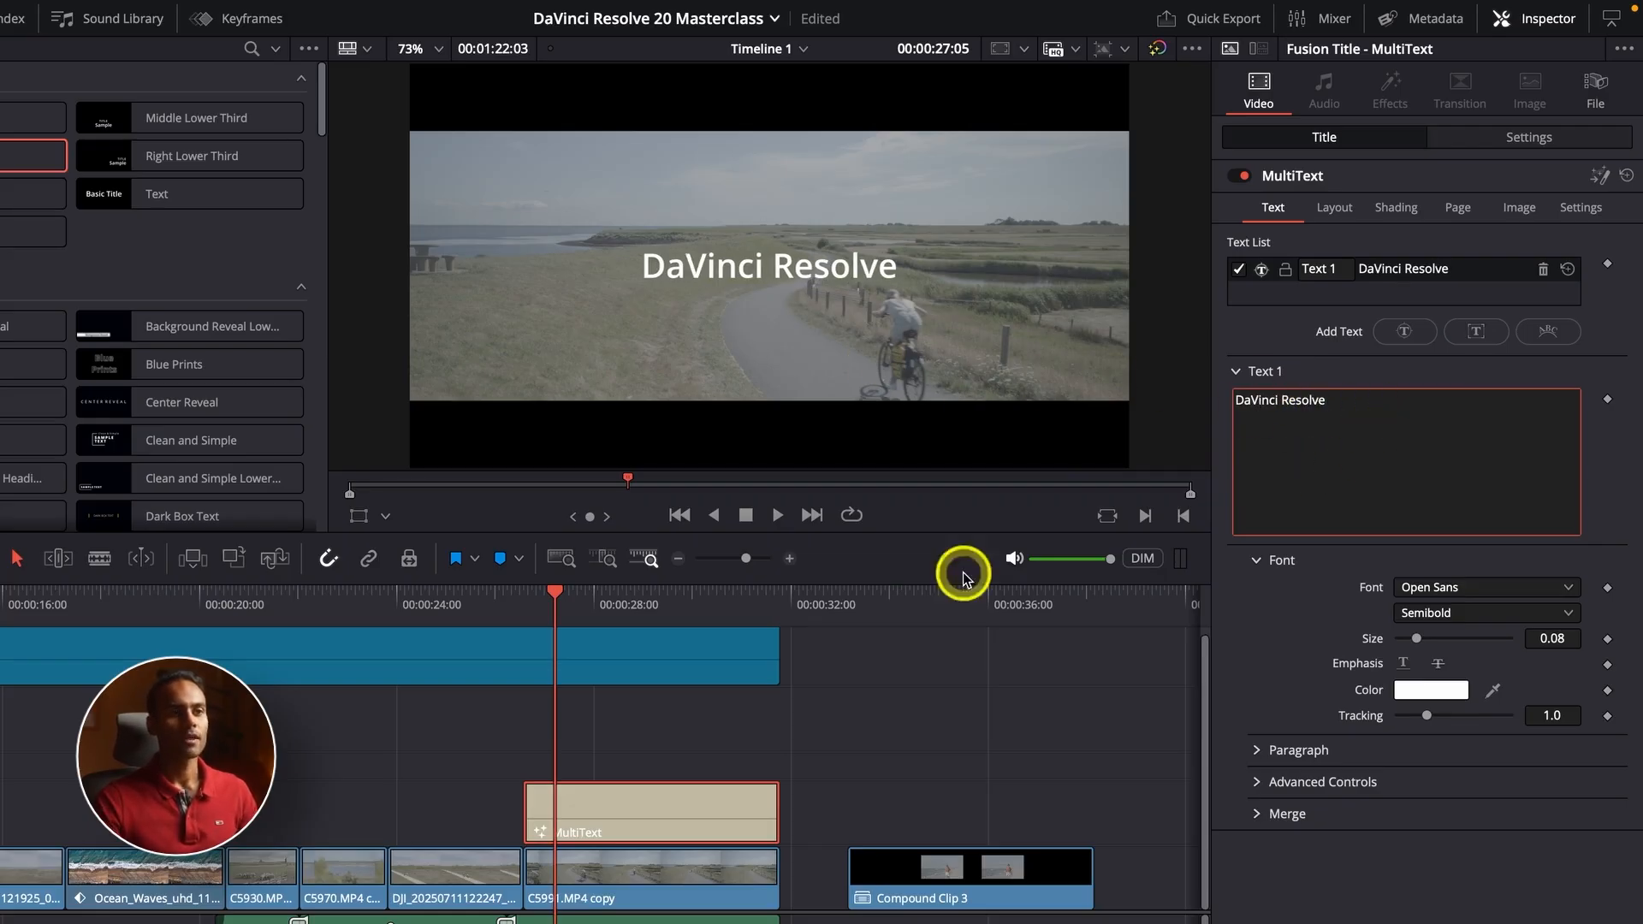
Step: Set the first text's font to Arial Bold and keep its colour white
{"action": "left_click", "coordinate": [1466, 588]}
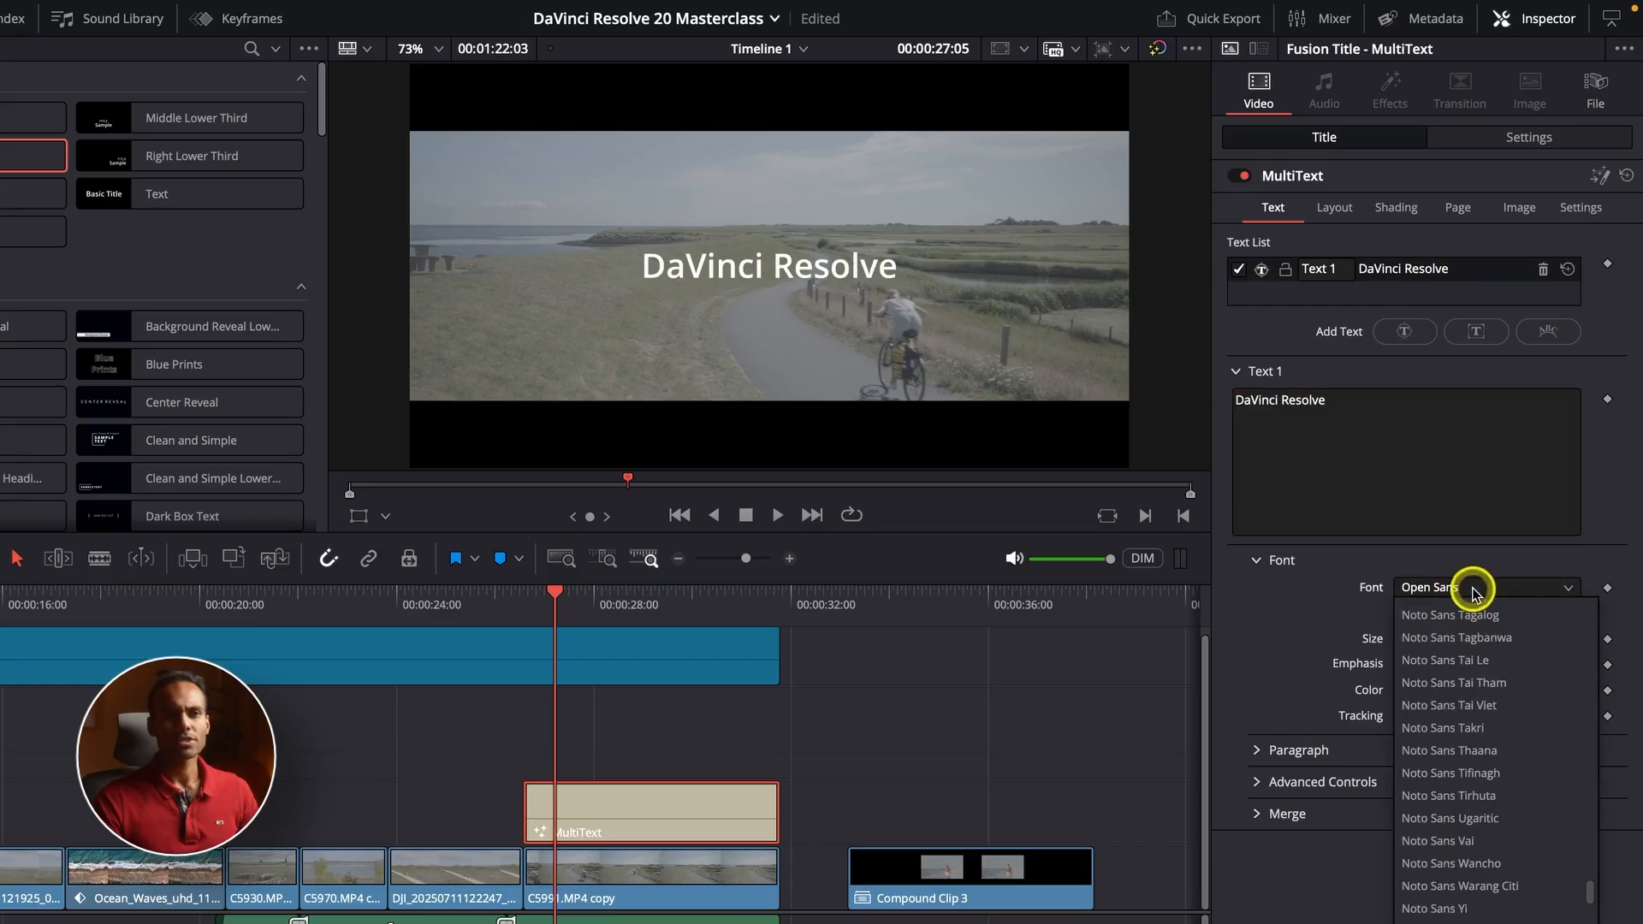
{"action": "type", "text": "ar"}
{"action": "key", "text": "Return"}
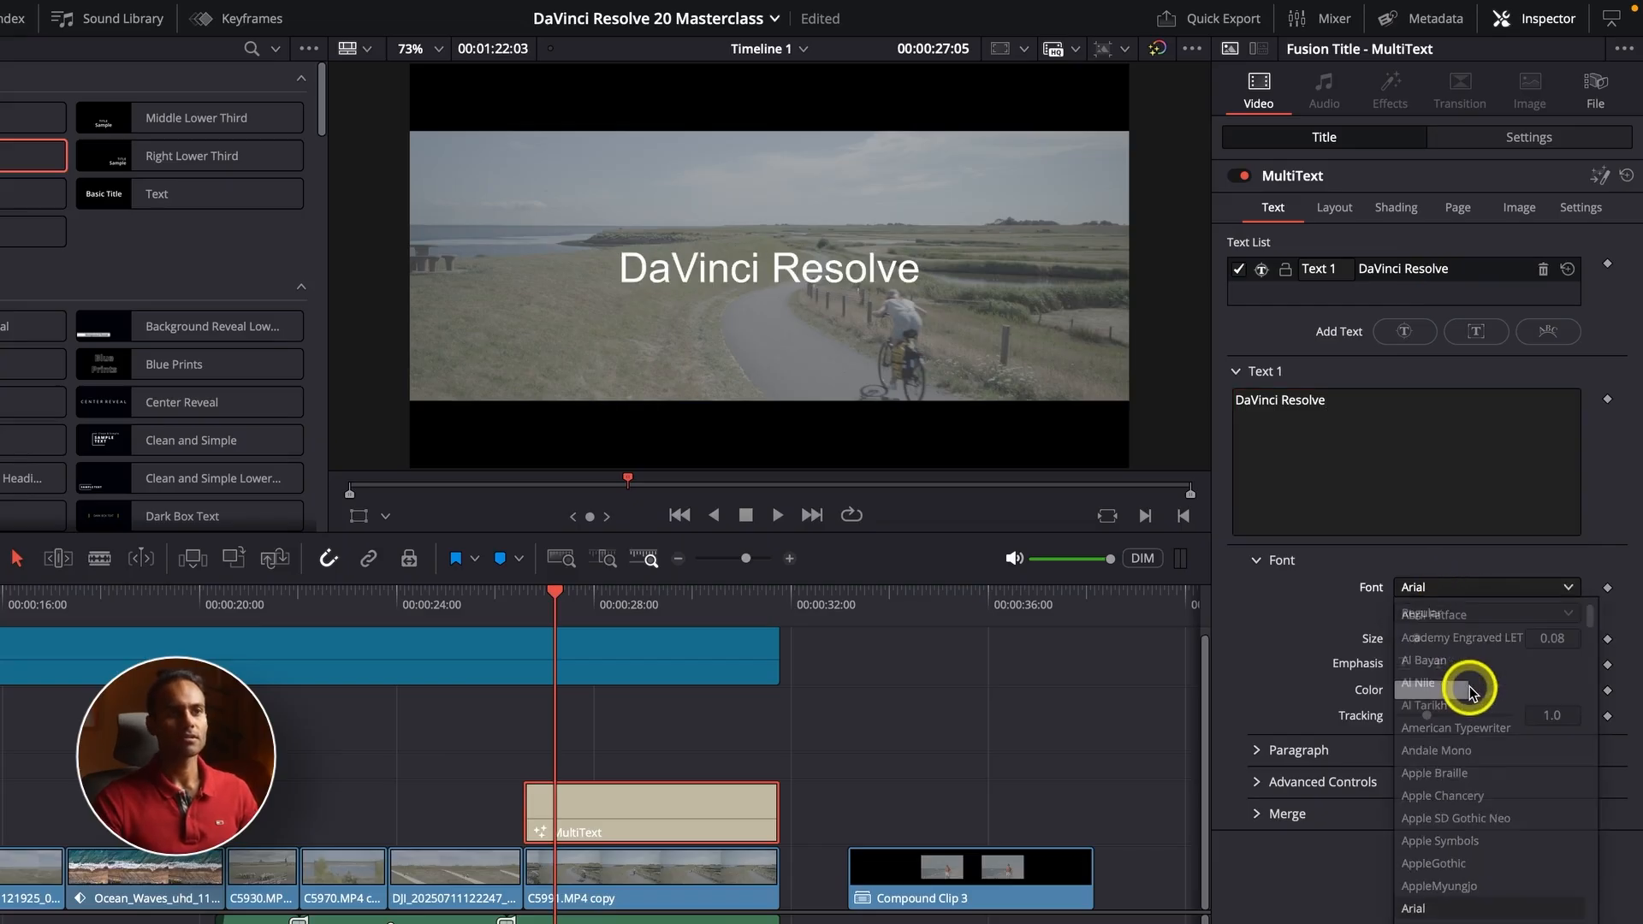
{"action": "left_click", "coordinate": [1460, 614]}
{"action": "left_click", "coordinate": [1460, 664]}
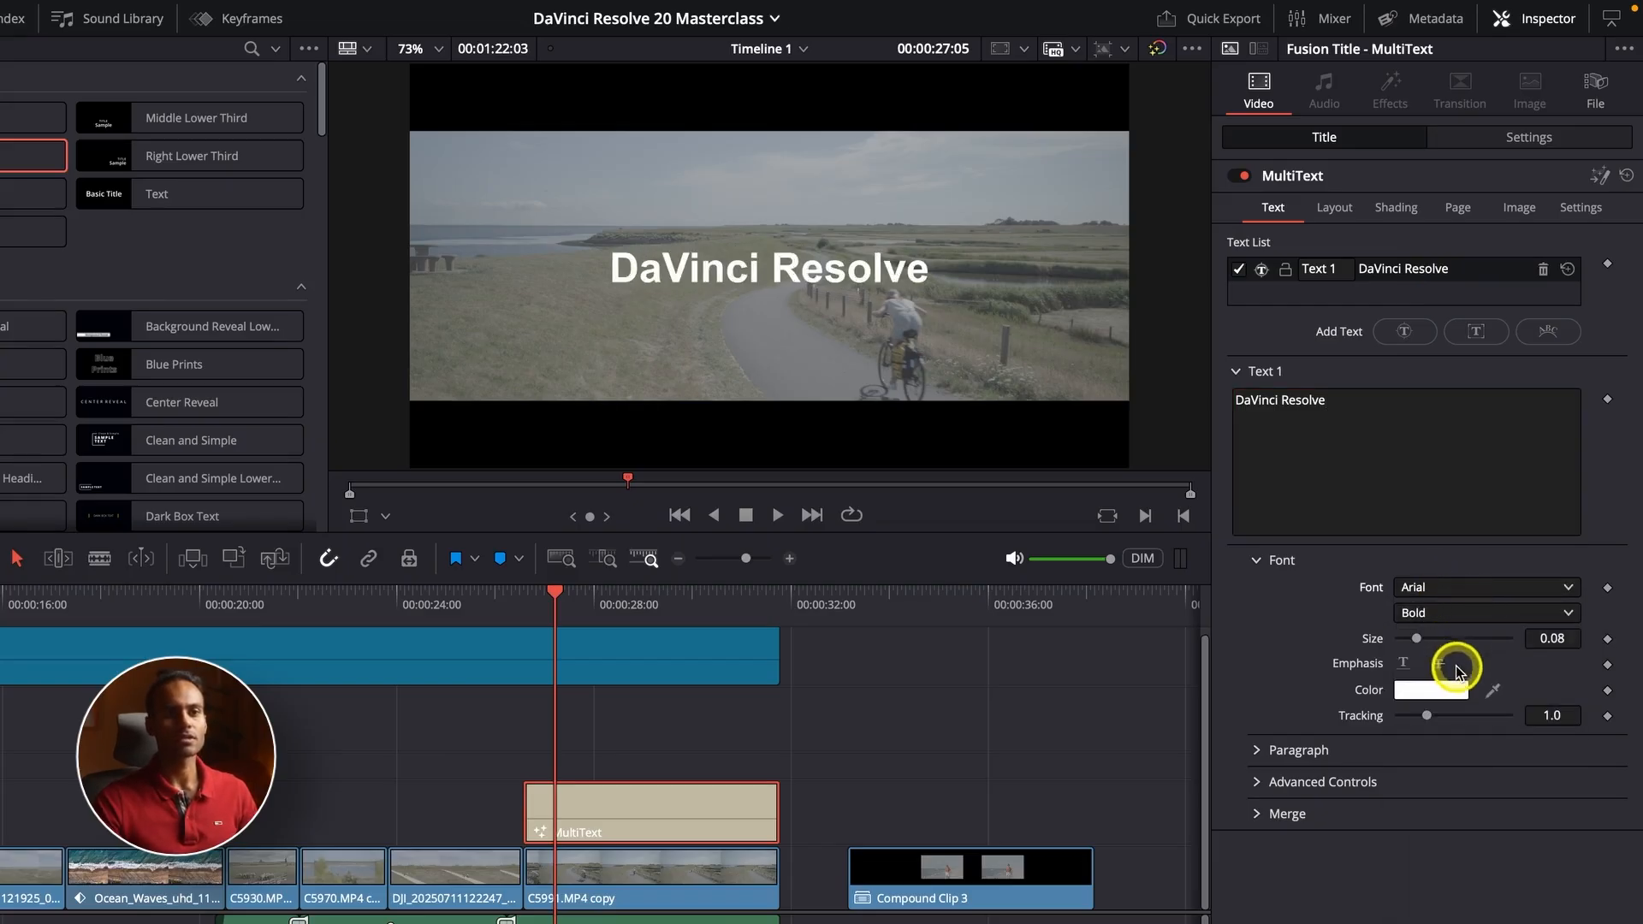
{"action": "left_click", "coordinate": [1432, 689]}
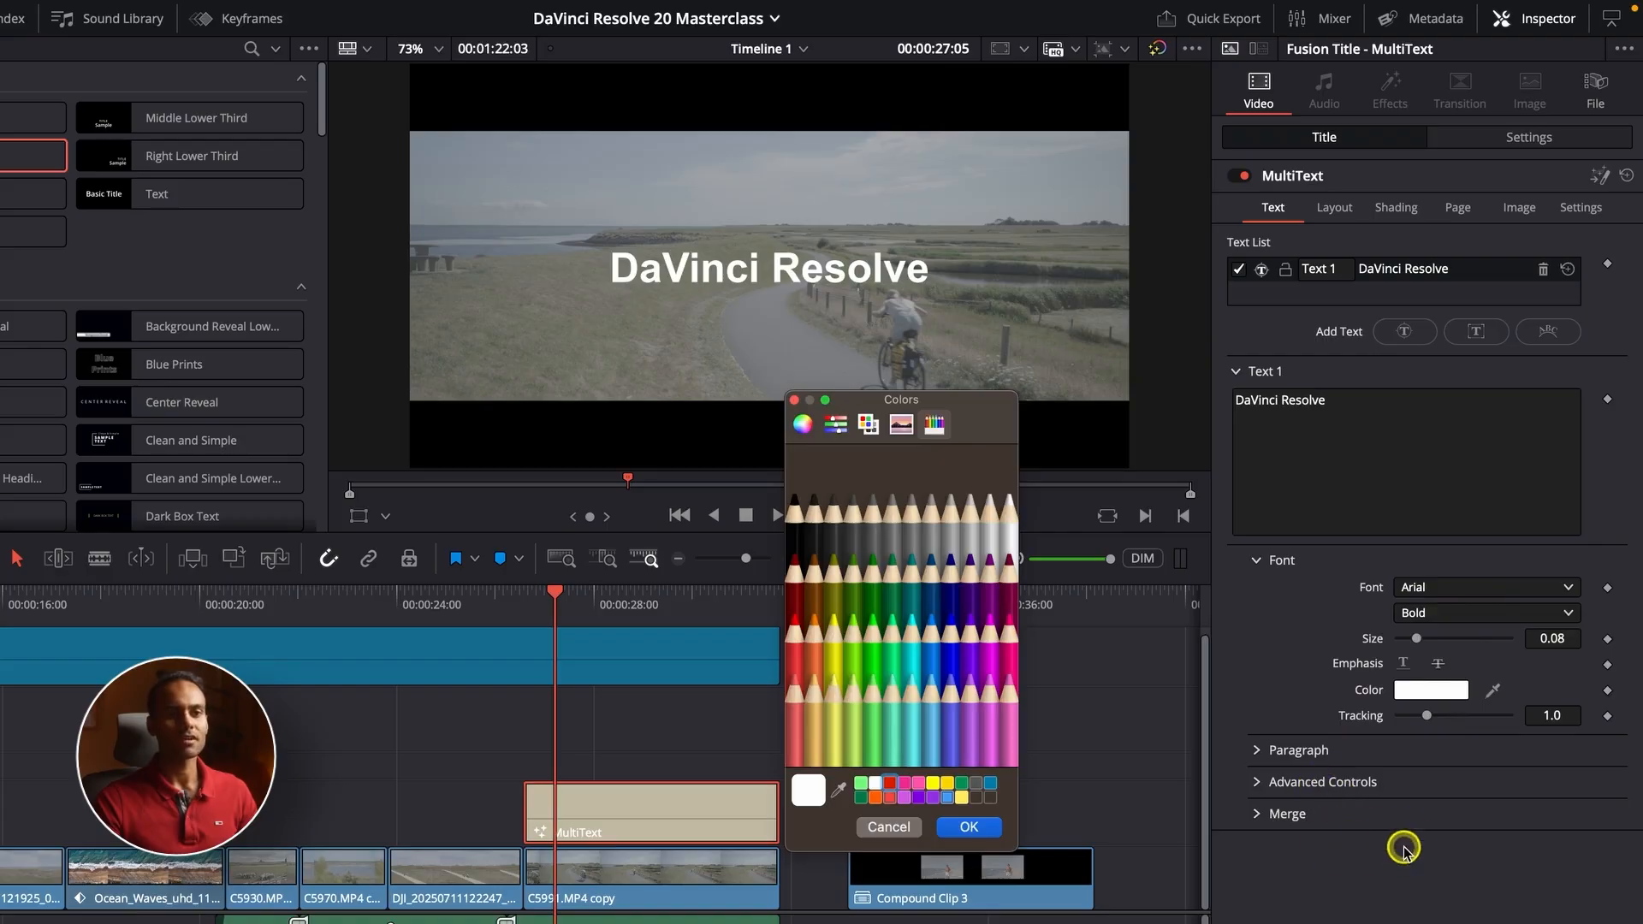
{"action": "left_click", "coordinate": [968, 825]}
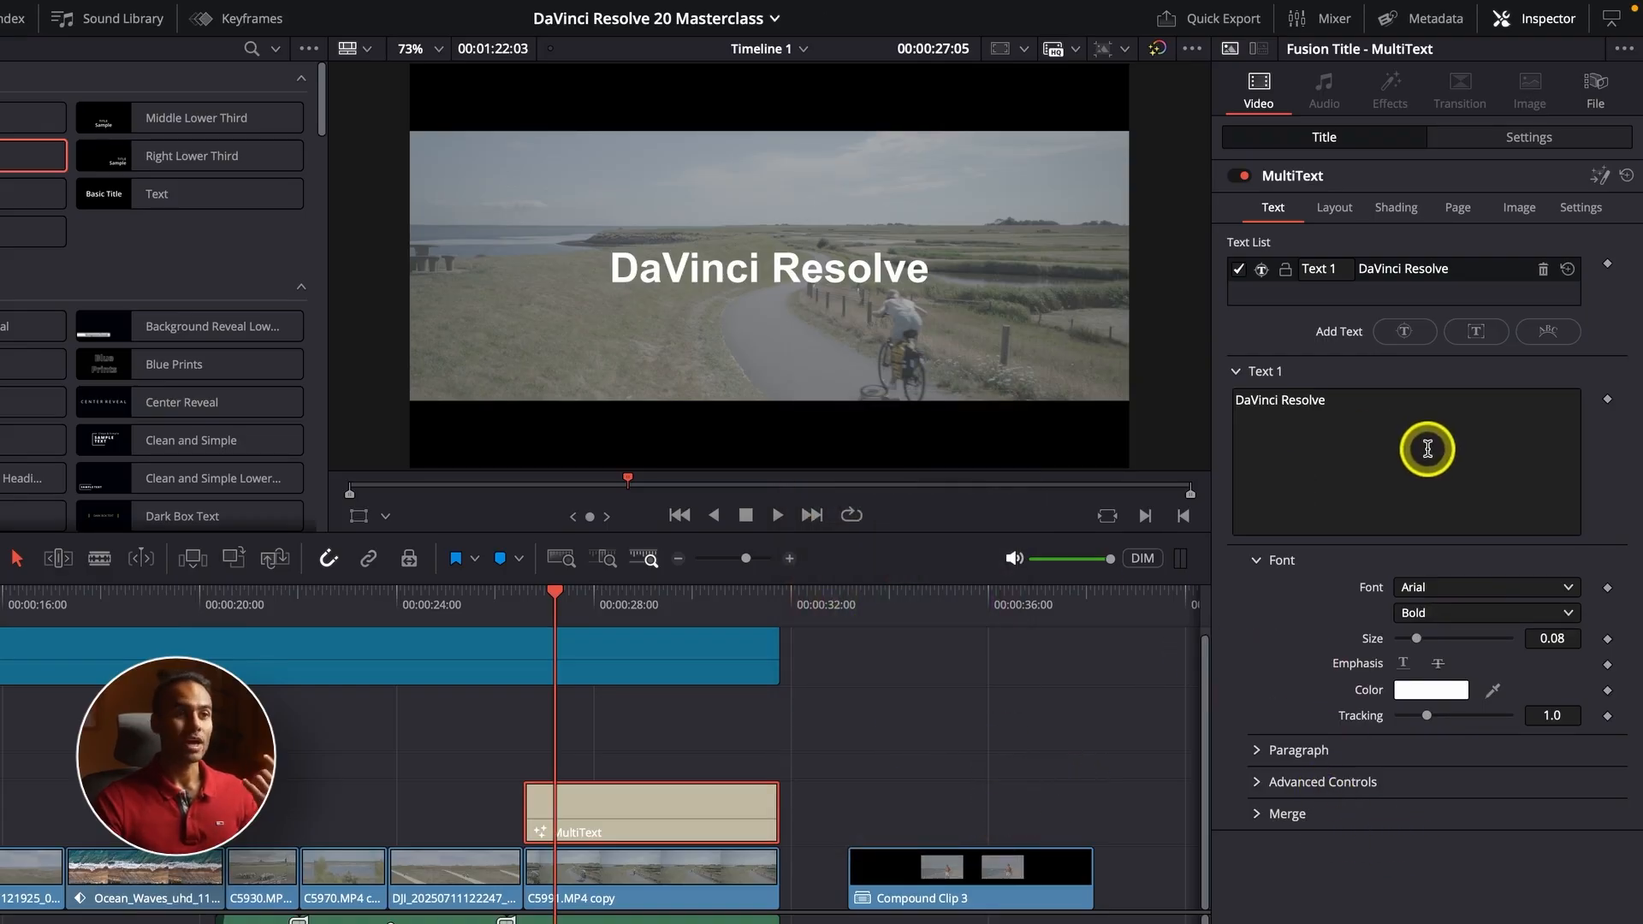
Step: Add a second text element to the MultiText title and set its text to "Video Editing"
{"action": "left_click", "coordinate": [1404, 331]}
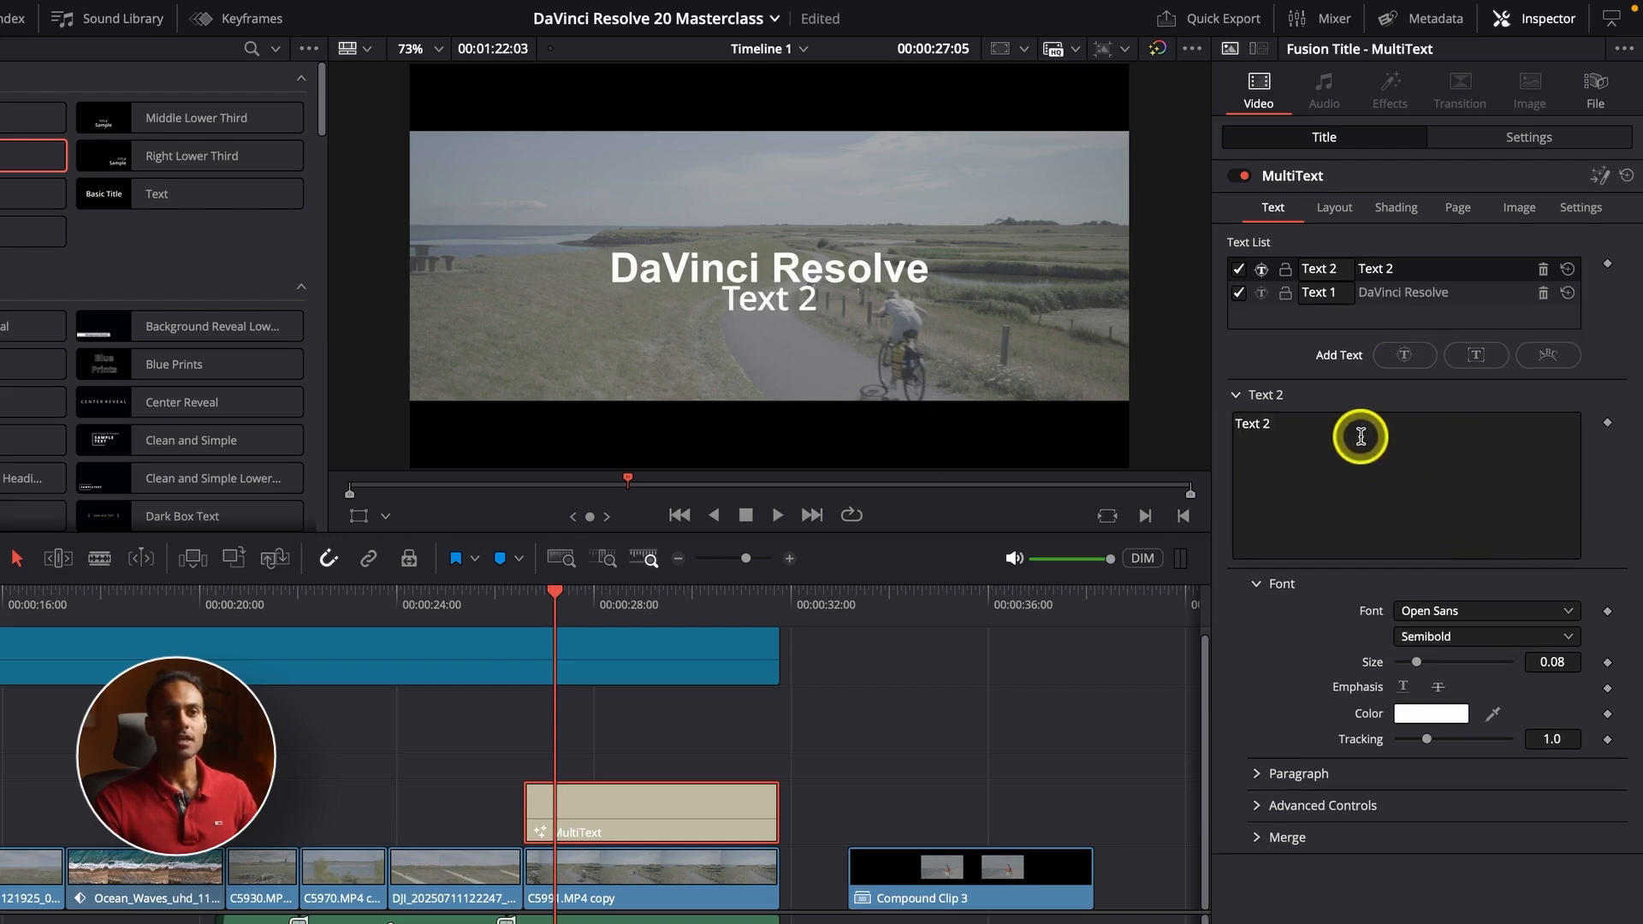
{"action": "left_click", "coordinate": [1325, 430]}
{"action": "key", "text": "ctrl+a"}
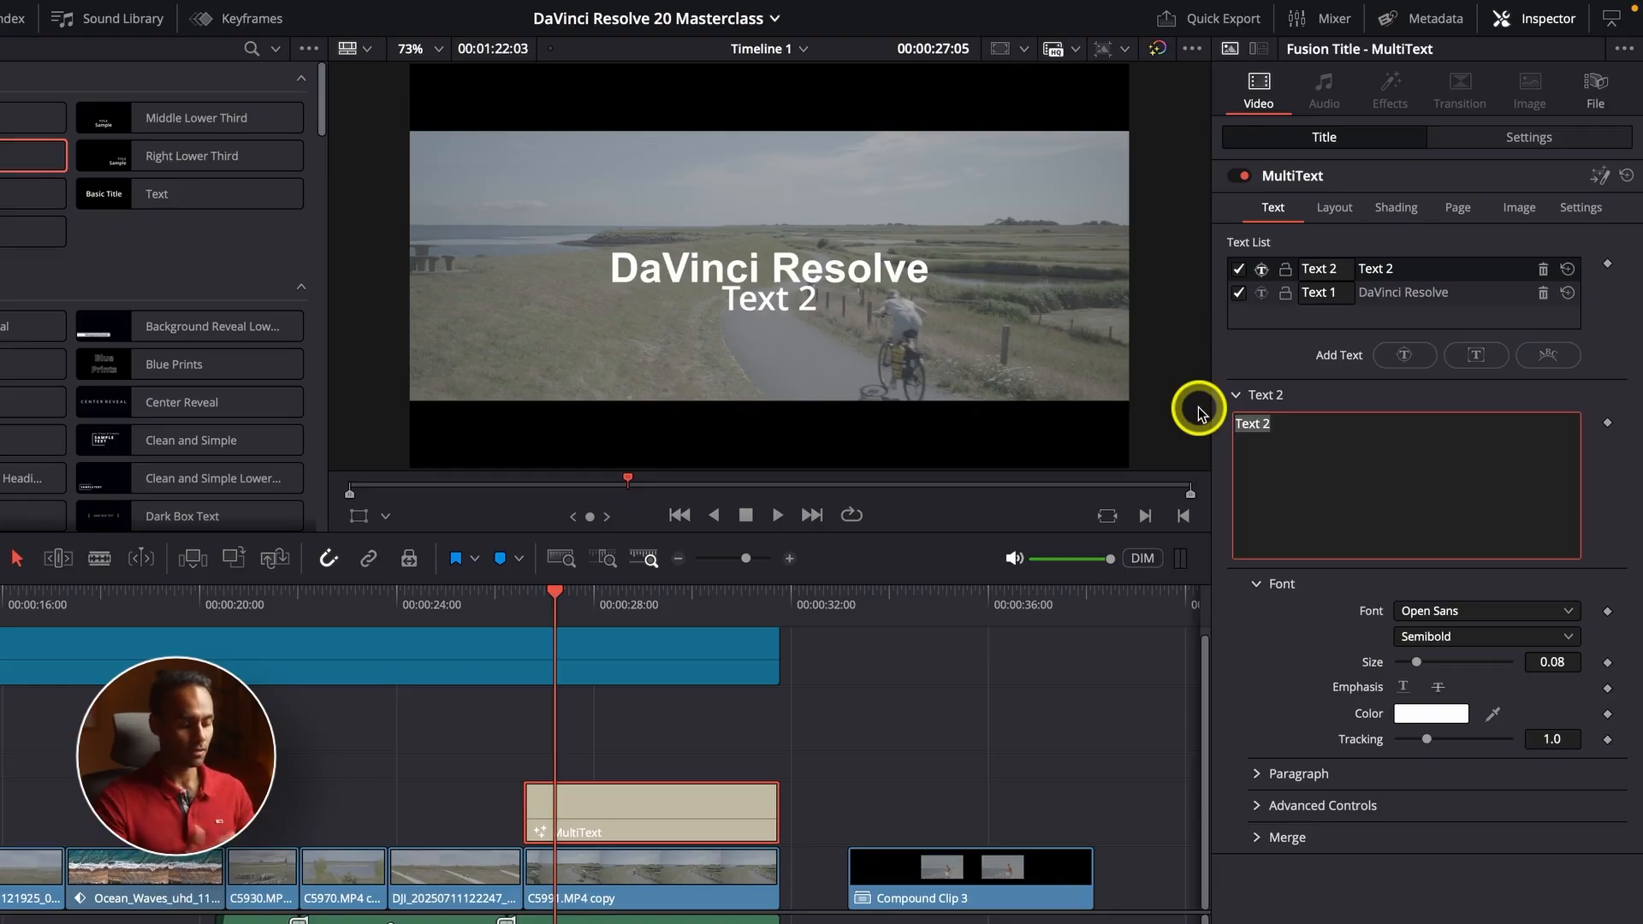
{"action": "type", "text": "Video "}
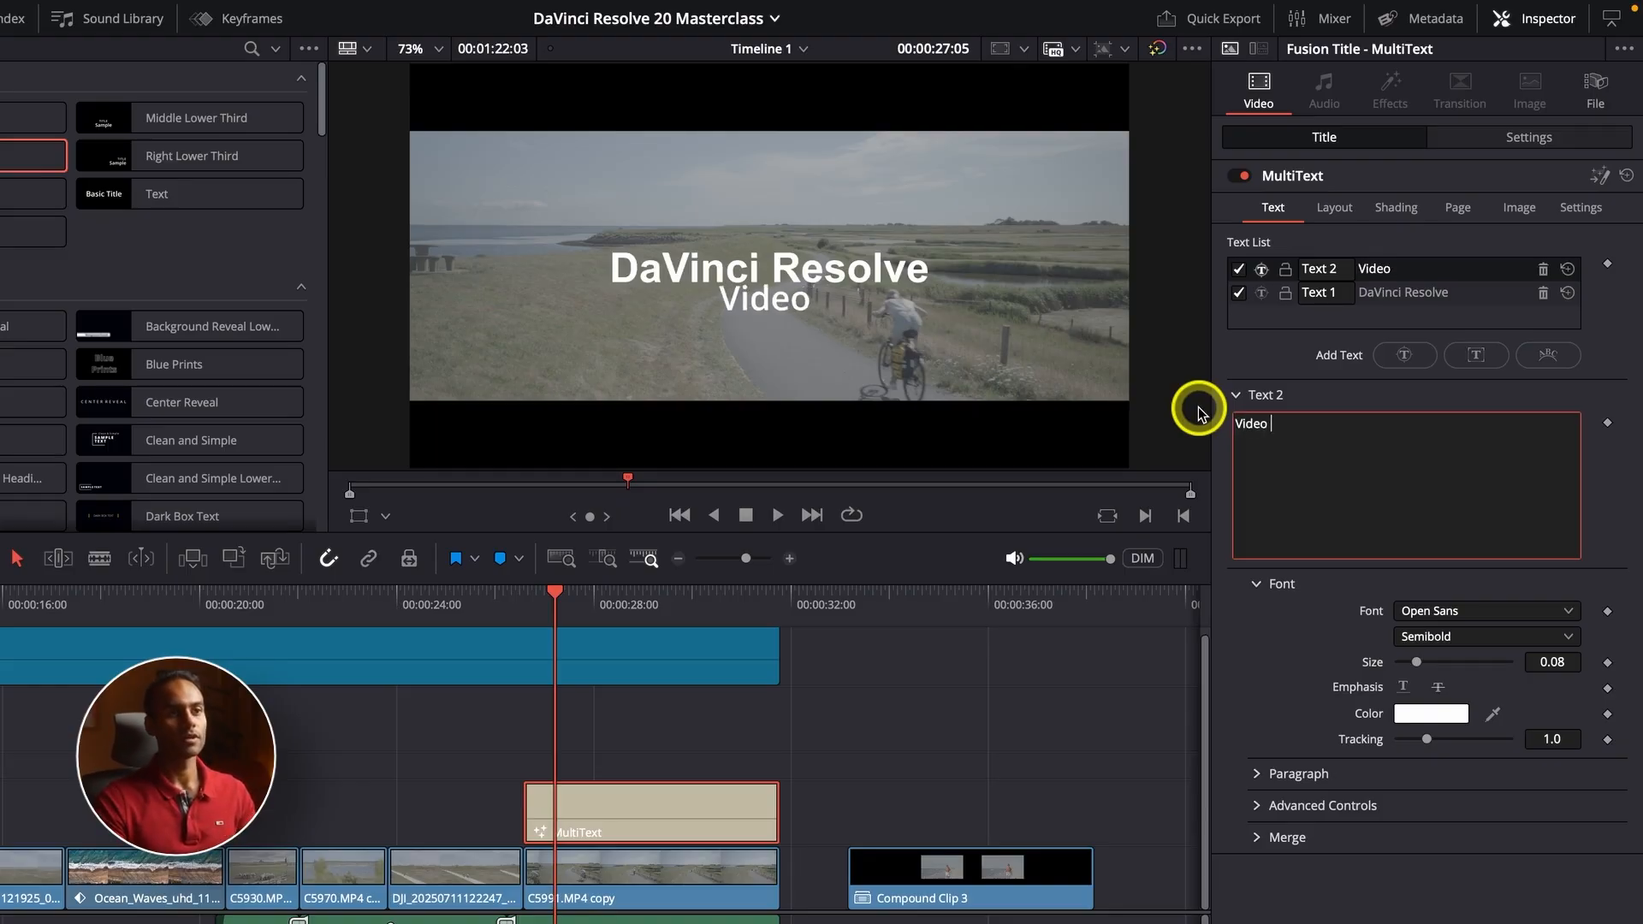
{"action": "type", "text": "Editing"}
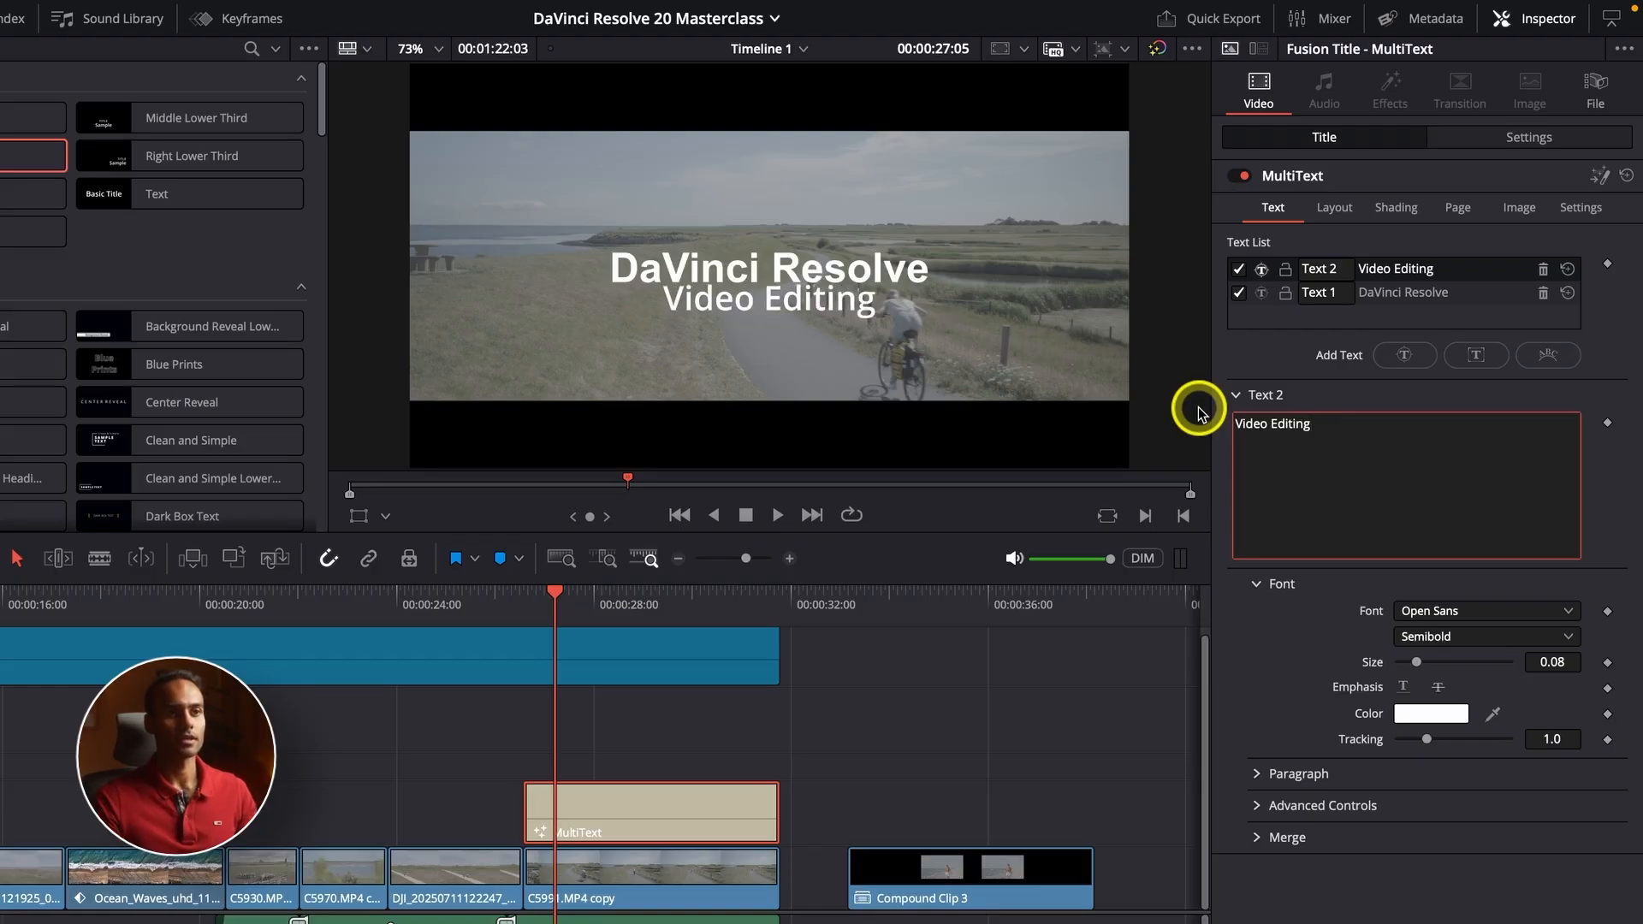
Step: Set the "Video Editing" text's font to Bangers Regular and reduce its size to about 0.05
{"action": "left_click", "coordinate": [1469, 615]}
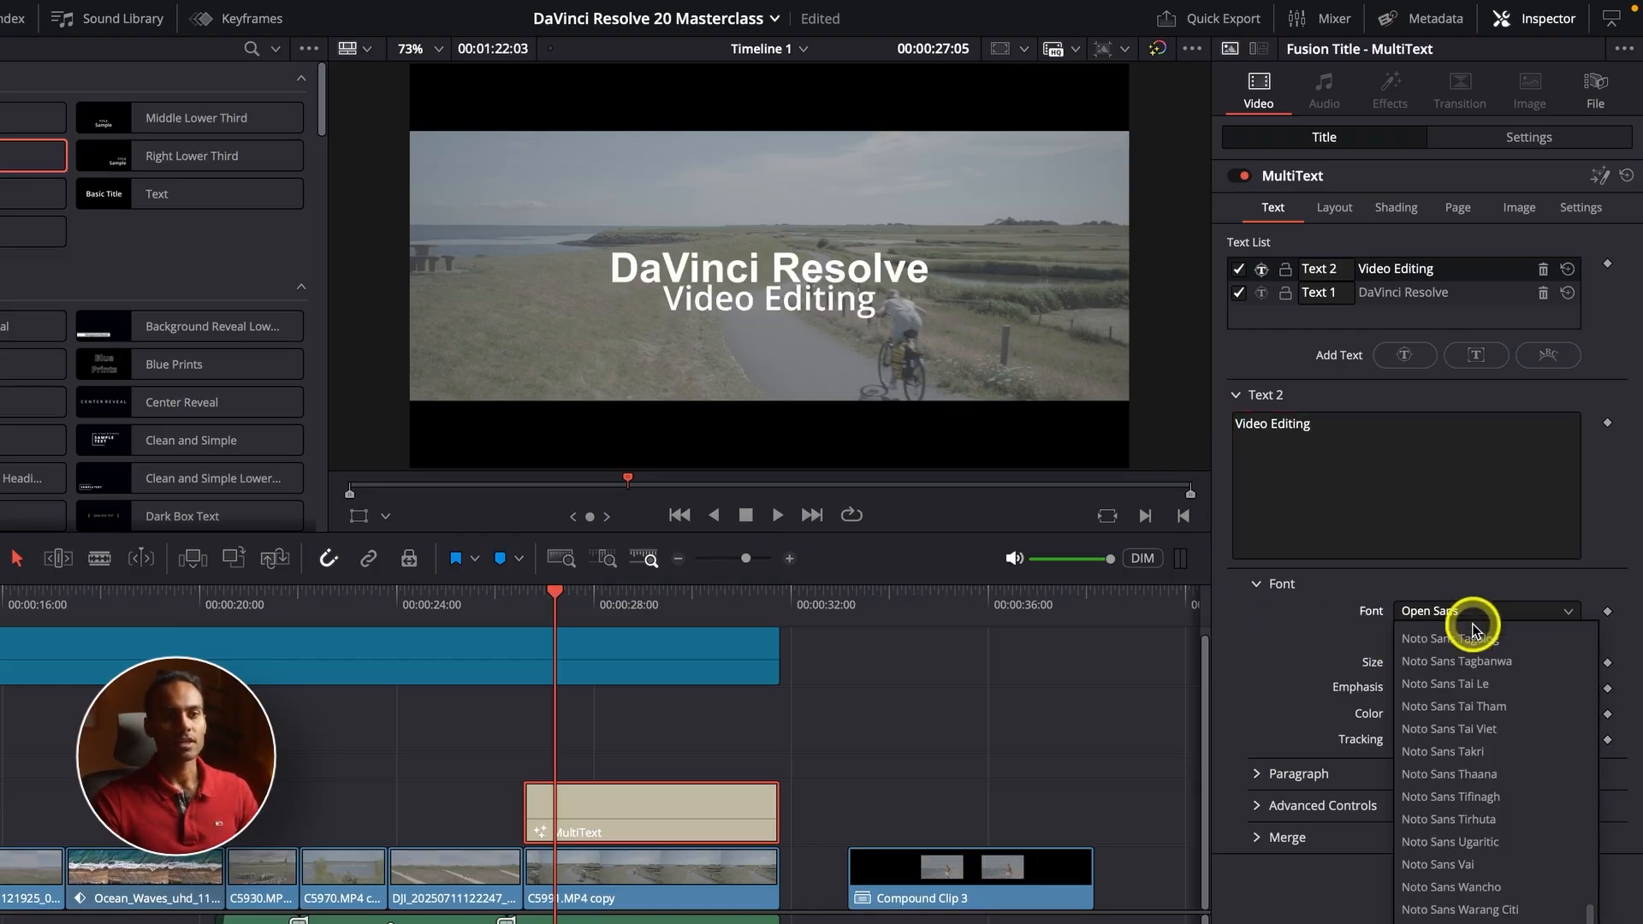
{"action": "scroll", "coordinate": [1487, 860], "scroll_direction": "up", "scroll_amount": 8}
{"action": "scroll", "coordinate": [1487, 861], "scroll_direction": "up", "scroll_amount": 10}
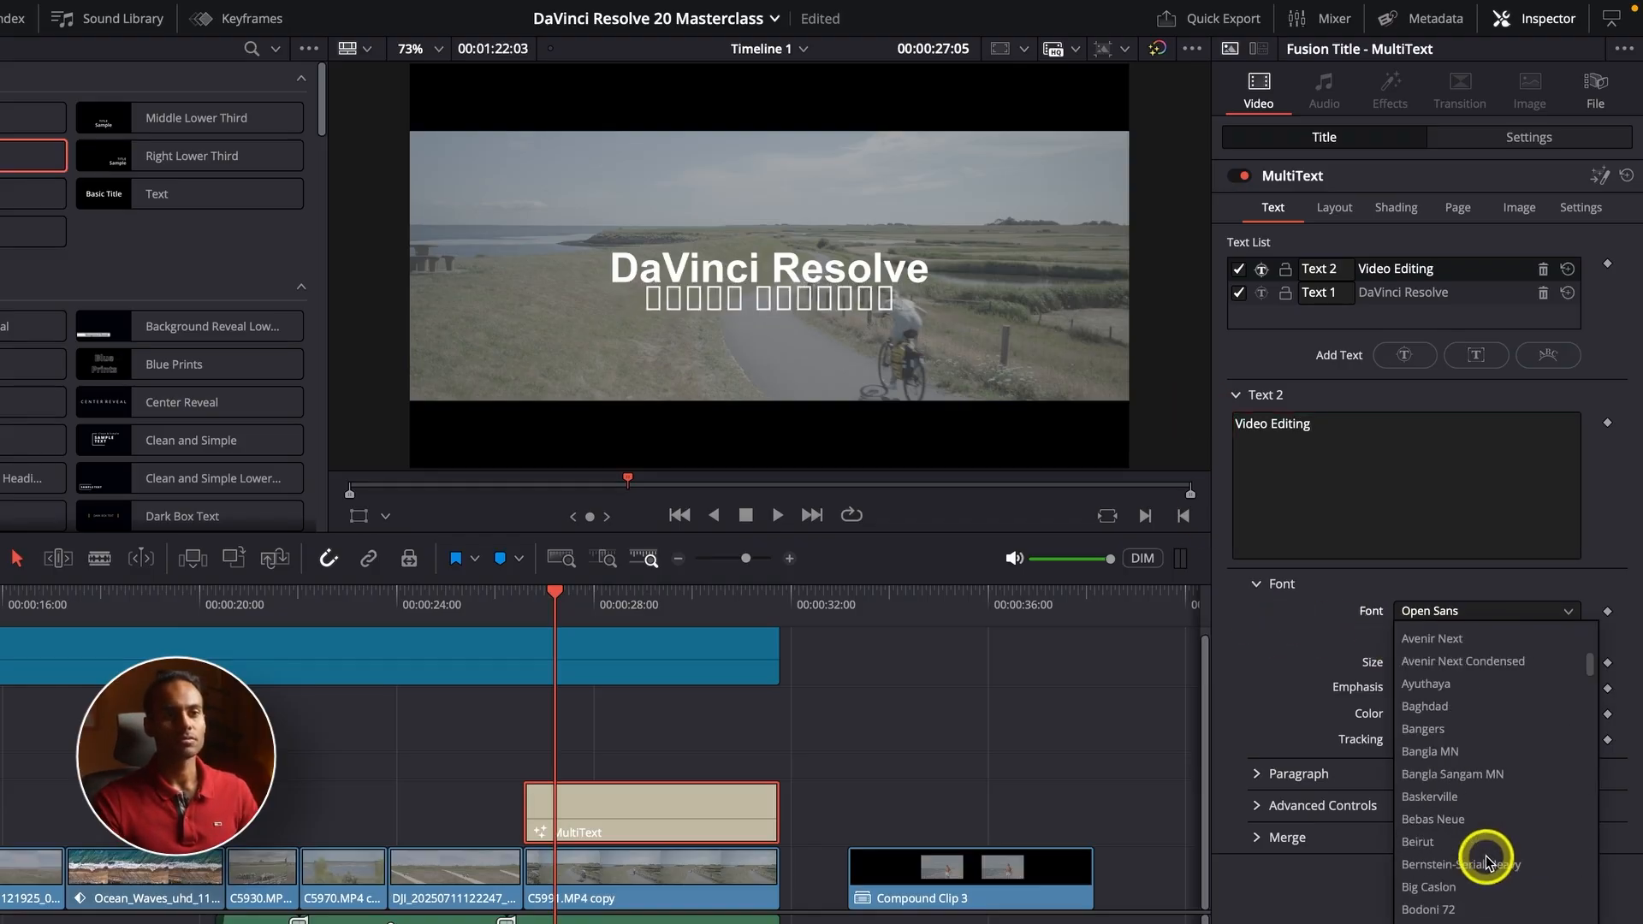
{"action": "left_click", "coordinate": [1470, 732]}
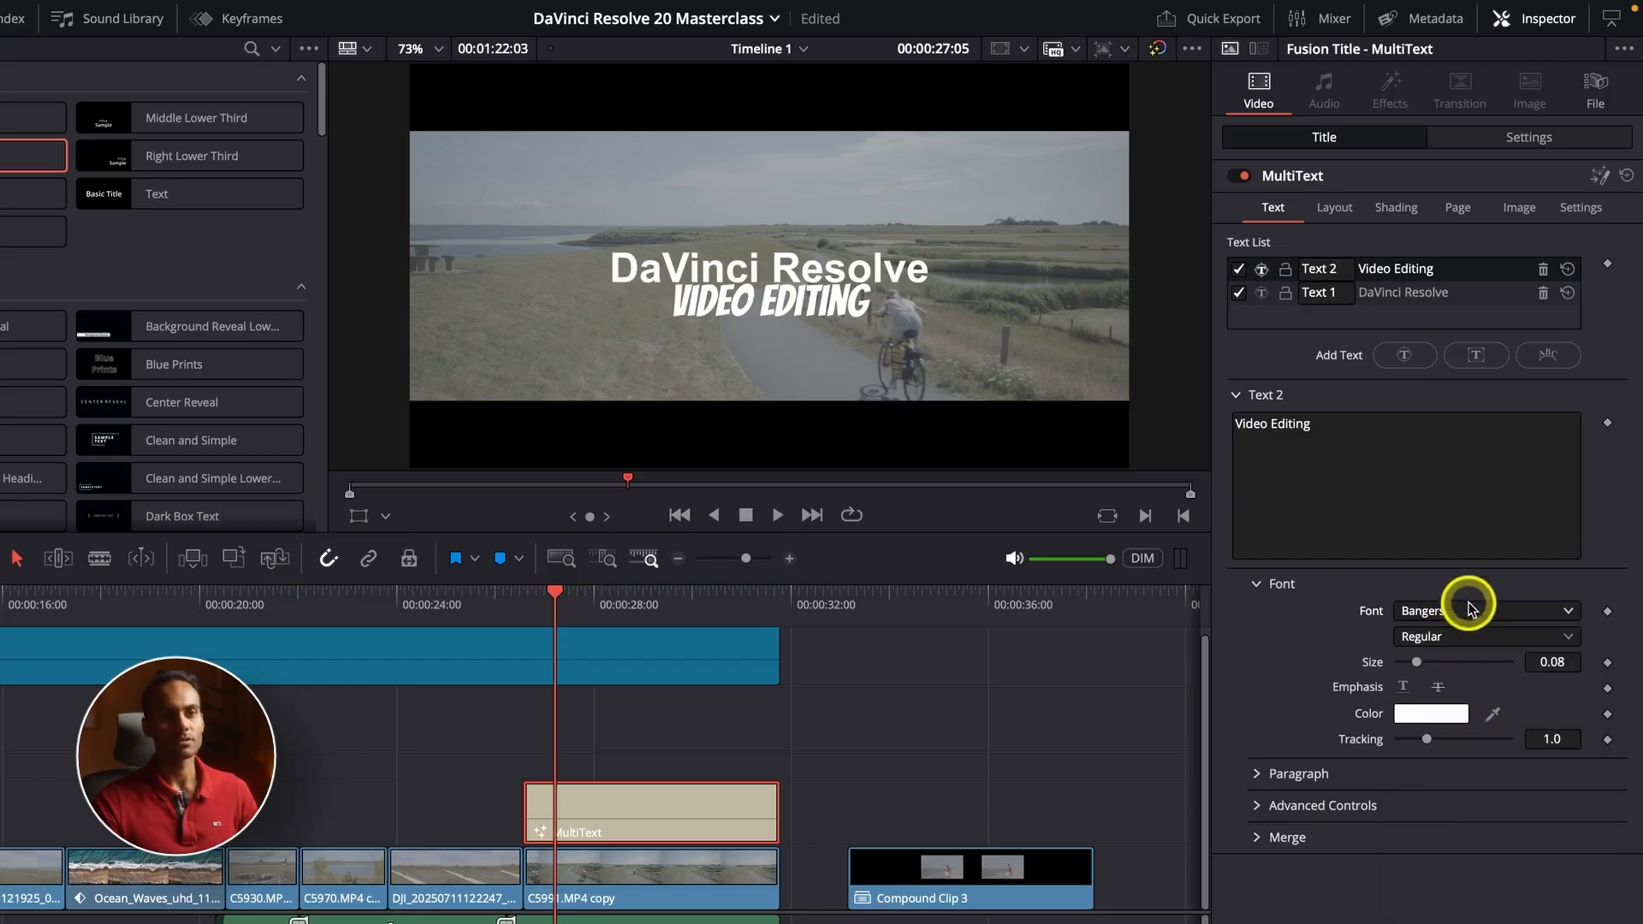
{"action": "left_click_drag", "start_coordinate": [1555, 662], "coordinate": [433, 536]}
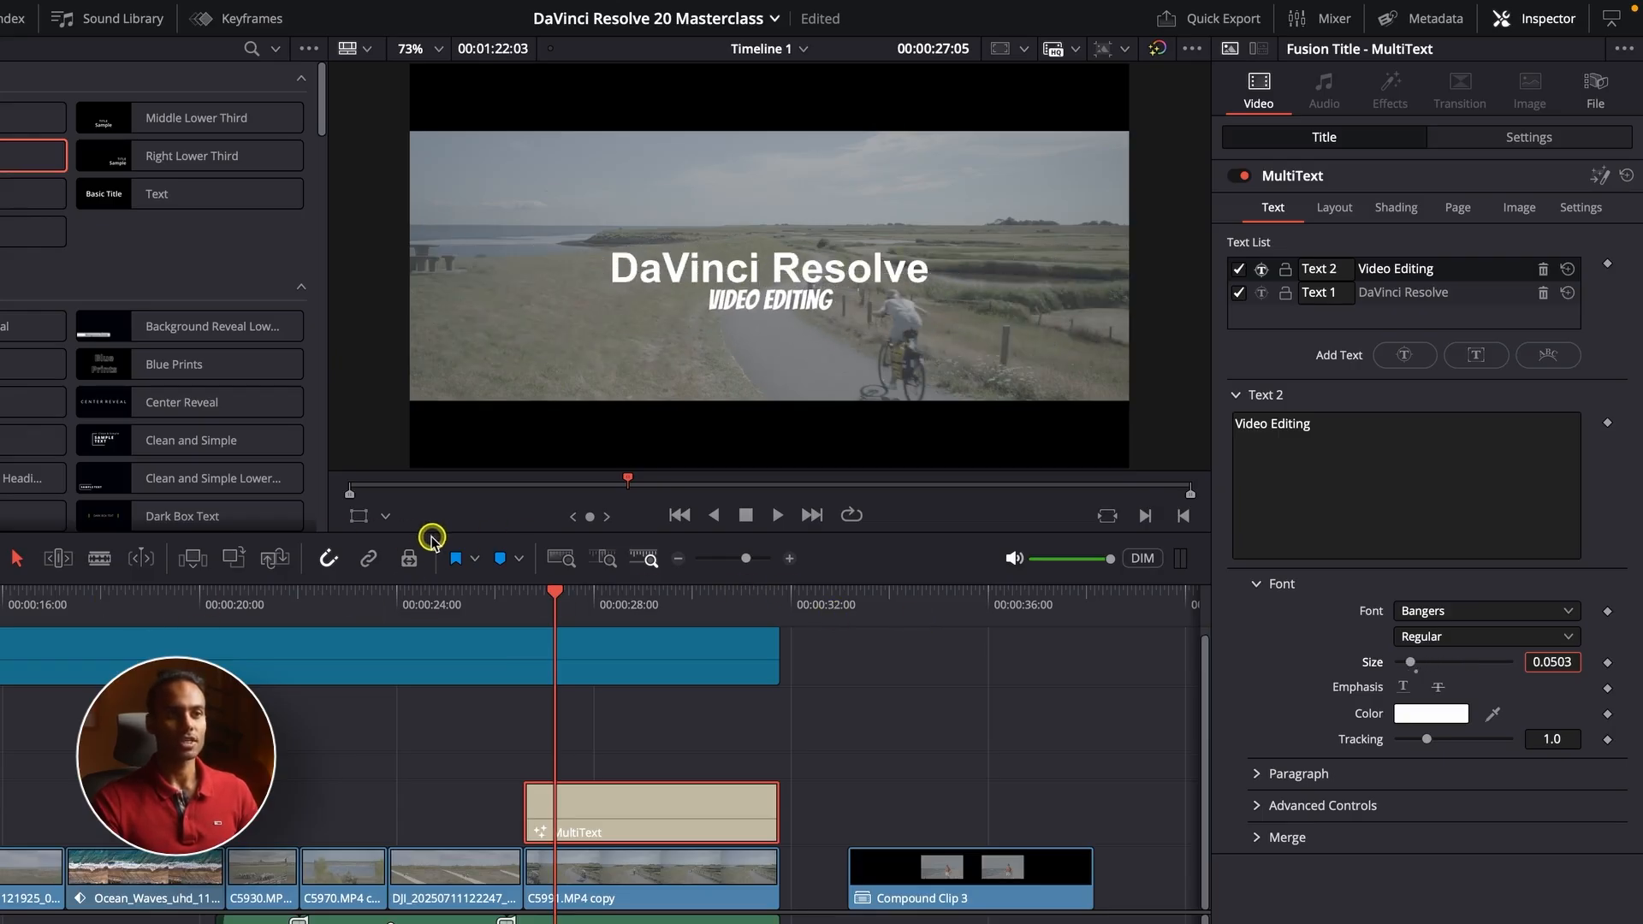
Step: Change the "Video Editing" text's colour to golden yellow
{"action": "left_click", "coordinate": [1412, 713]}
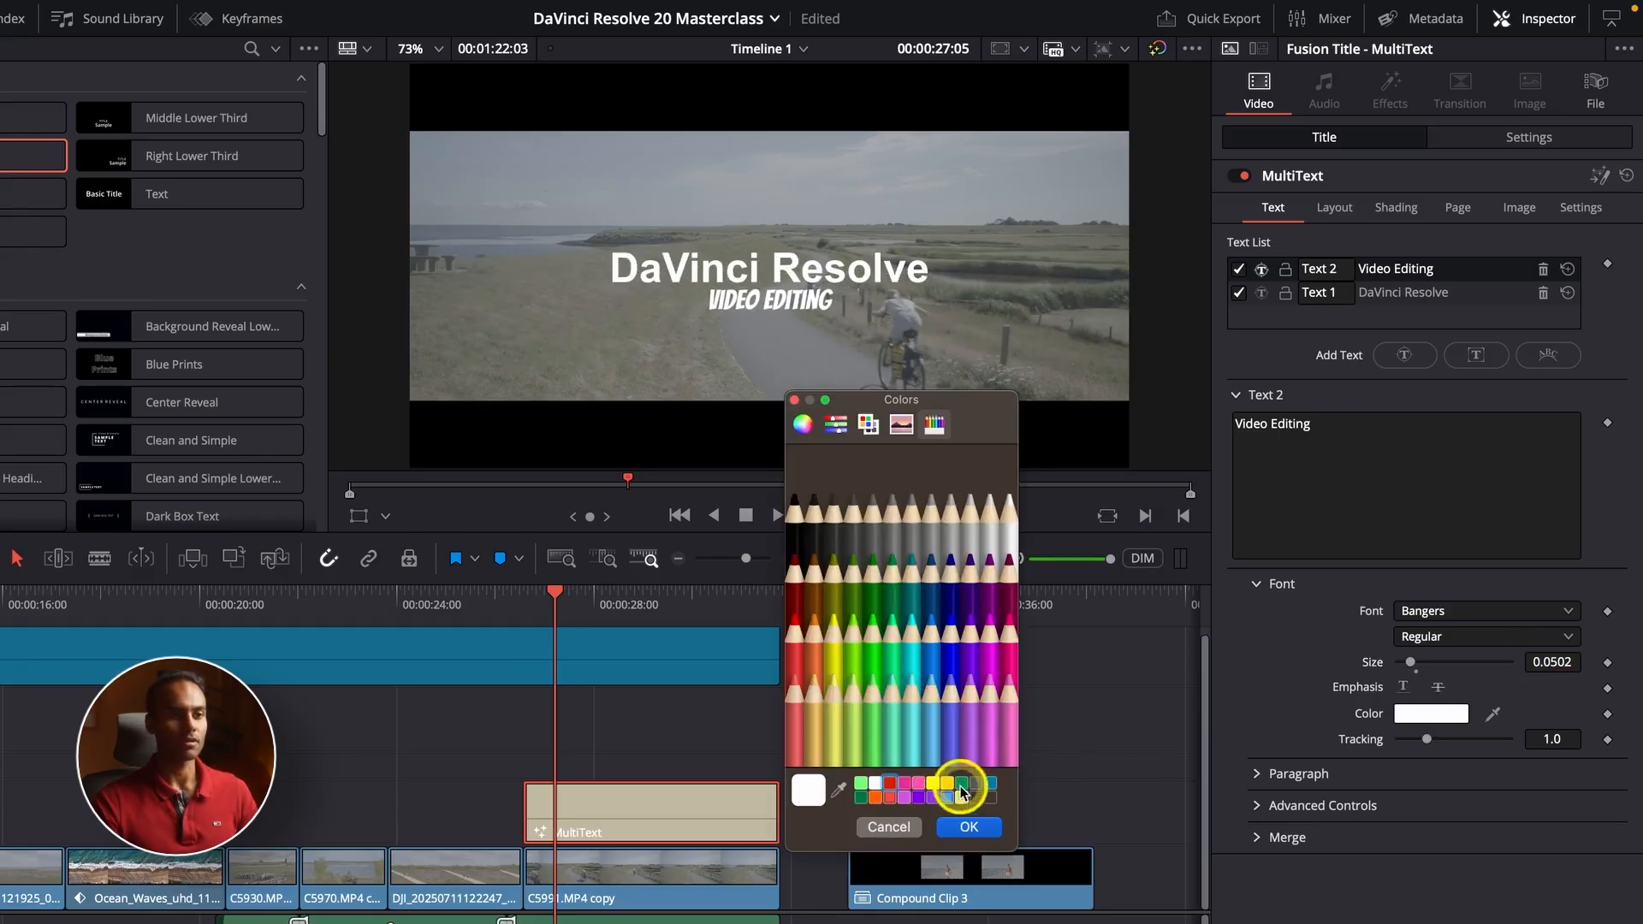
{"action": "left_click", "coordinate": [948, 783]}
{"action": "left_click", "coordinate": [976, 827]}
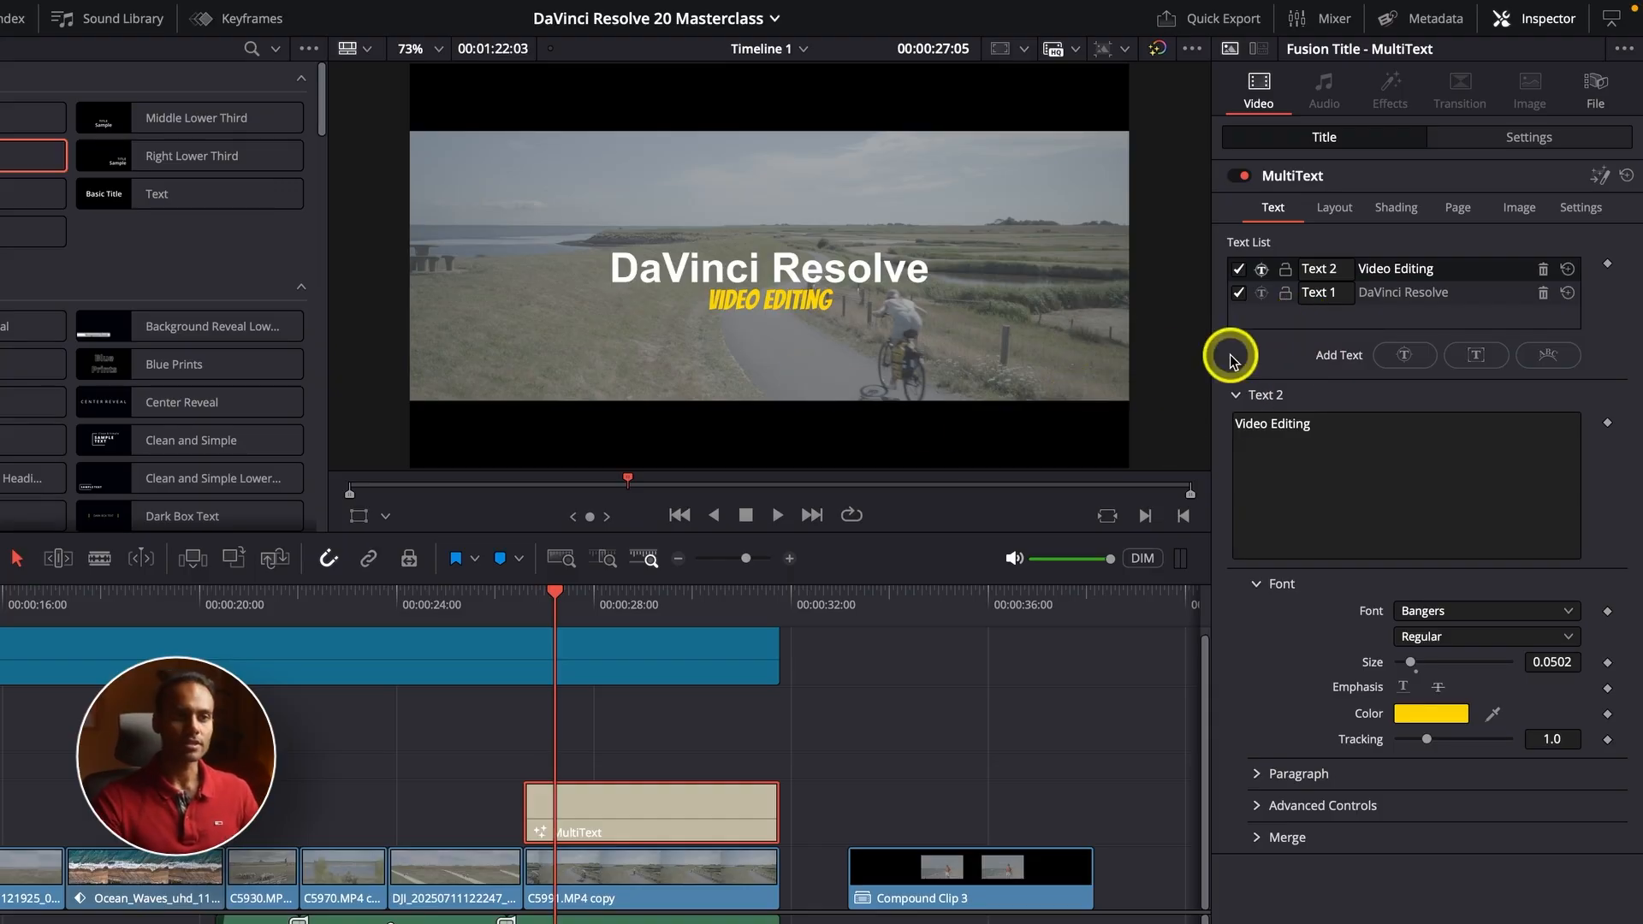
Step: Adjust the "Video Editing" text's vertical centre position to about 0.417 in its layout settings
{"action": "left_click", "coordinate": [1325, 212]}
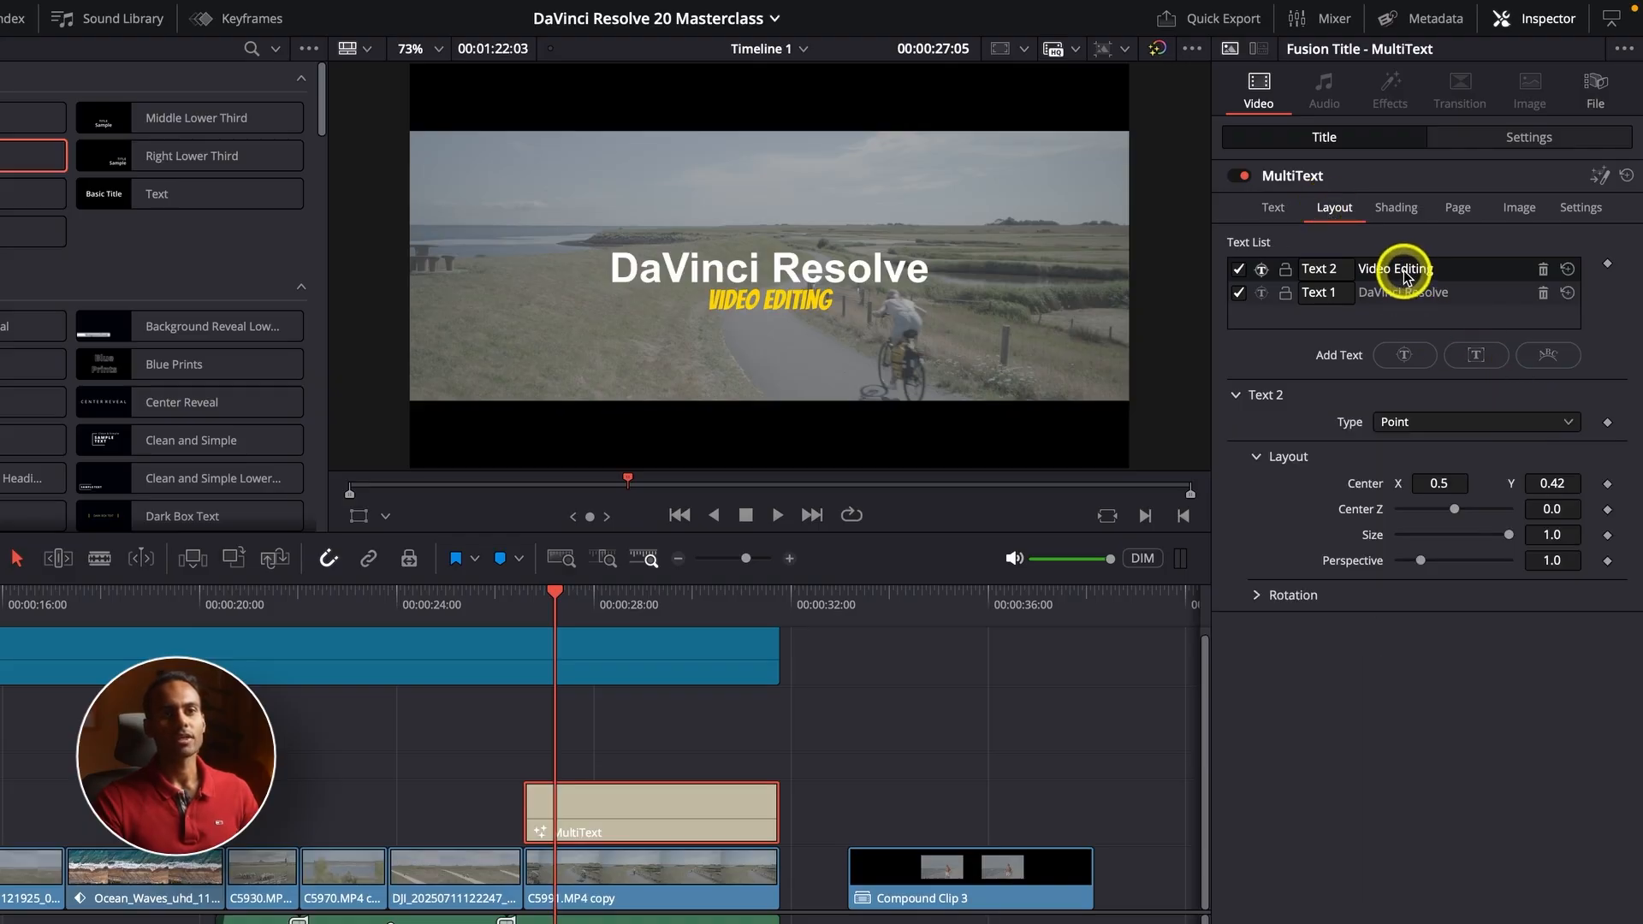
{"action": "left_click_drag", "start_coordinate": [1566, 481], "coordinate": [1287, 466]}
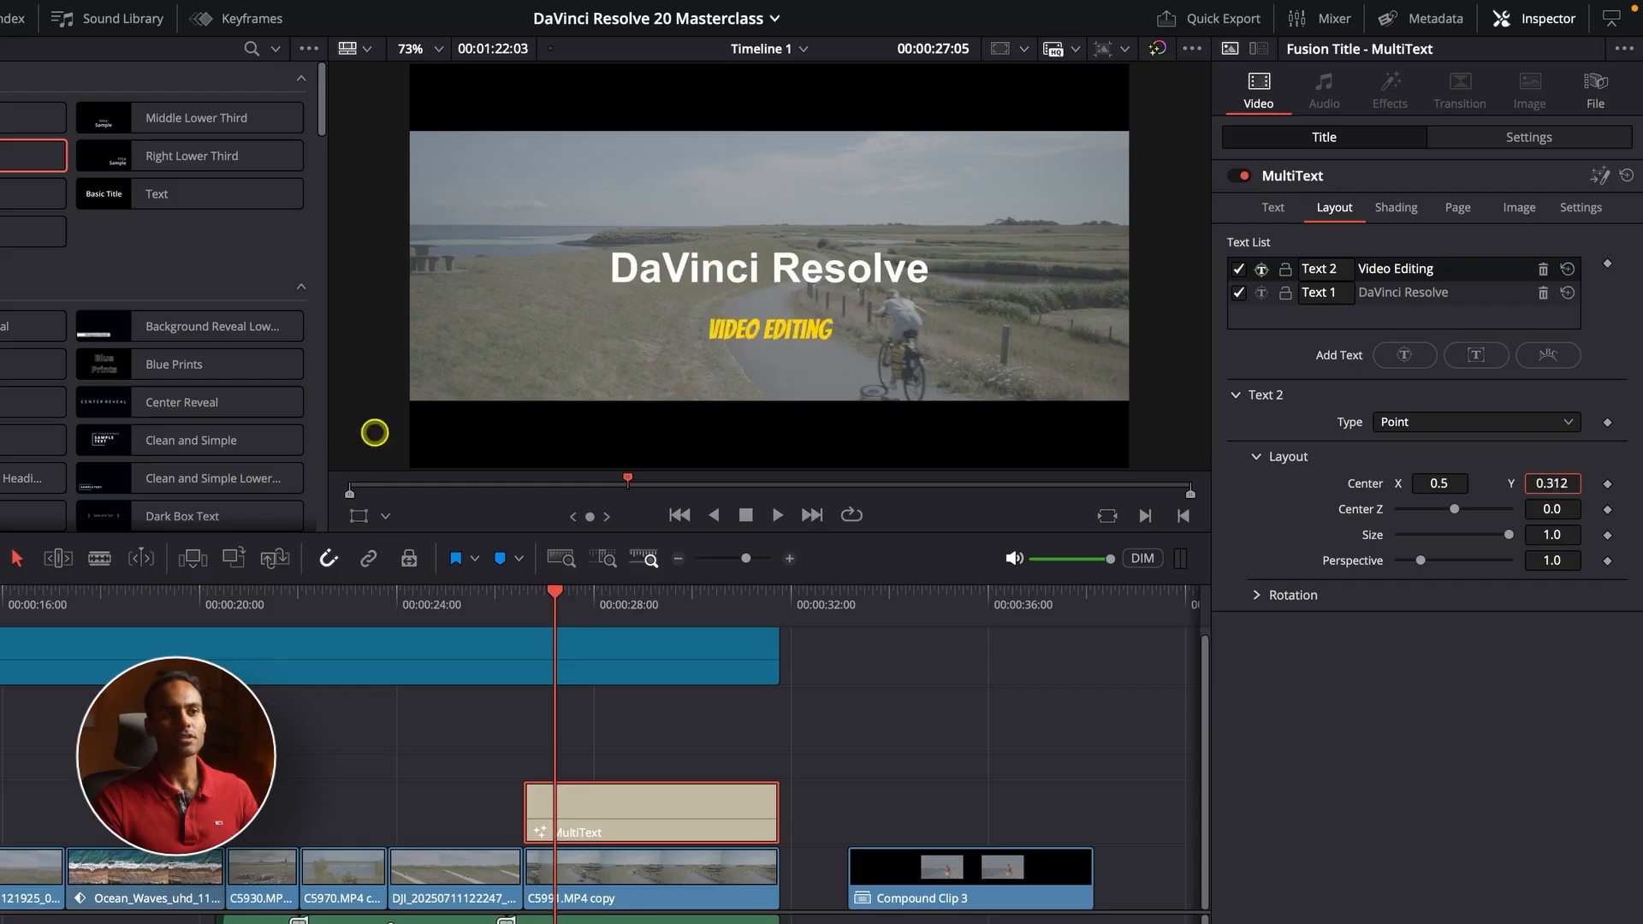
{"action": "left_click_drag", "start_coordinate": [374, 433], "coordinate": [579, 429]}
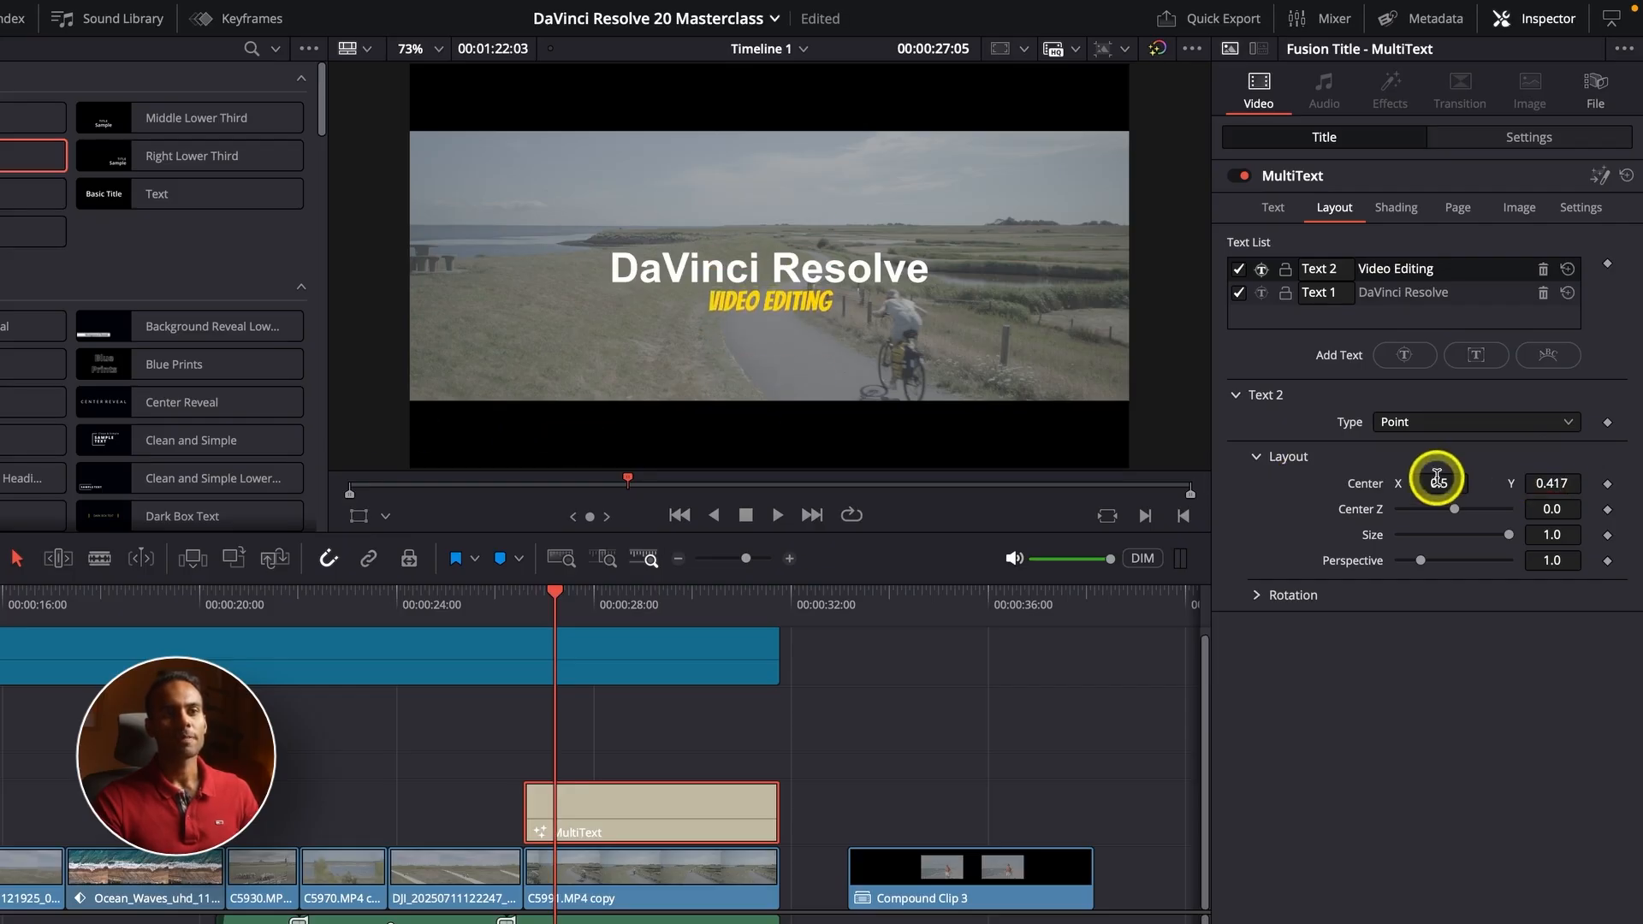
Step: Try out the horizontal position, size, perspective and rotation of the "Video Editing" text, restore them, and check the first text's layout settings
{"action": "left_click_drag", "start_coordinate": [1438, 478], "coordinate": [1626, 547]}
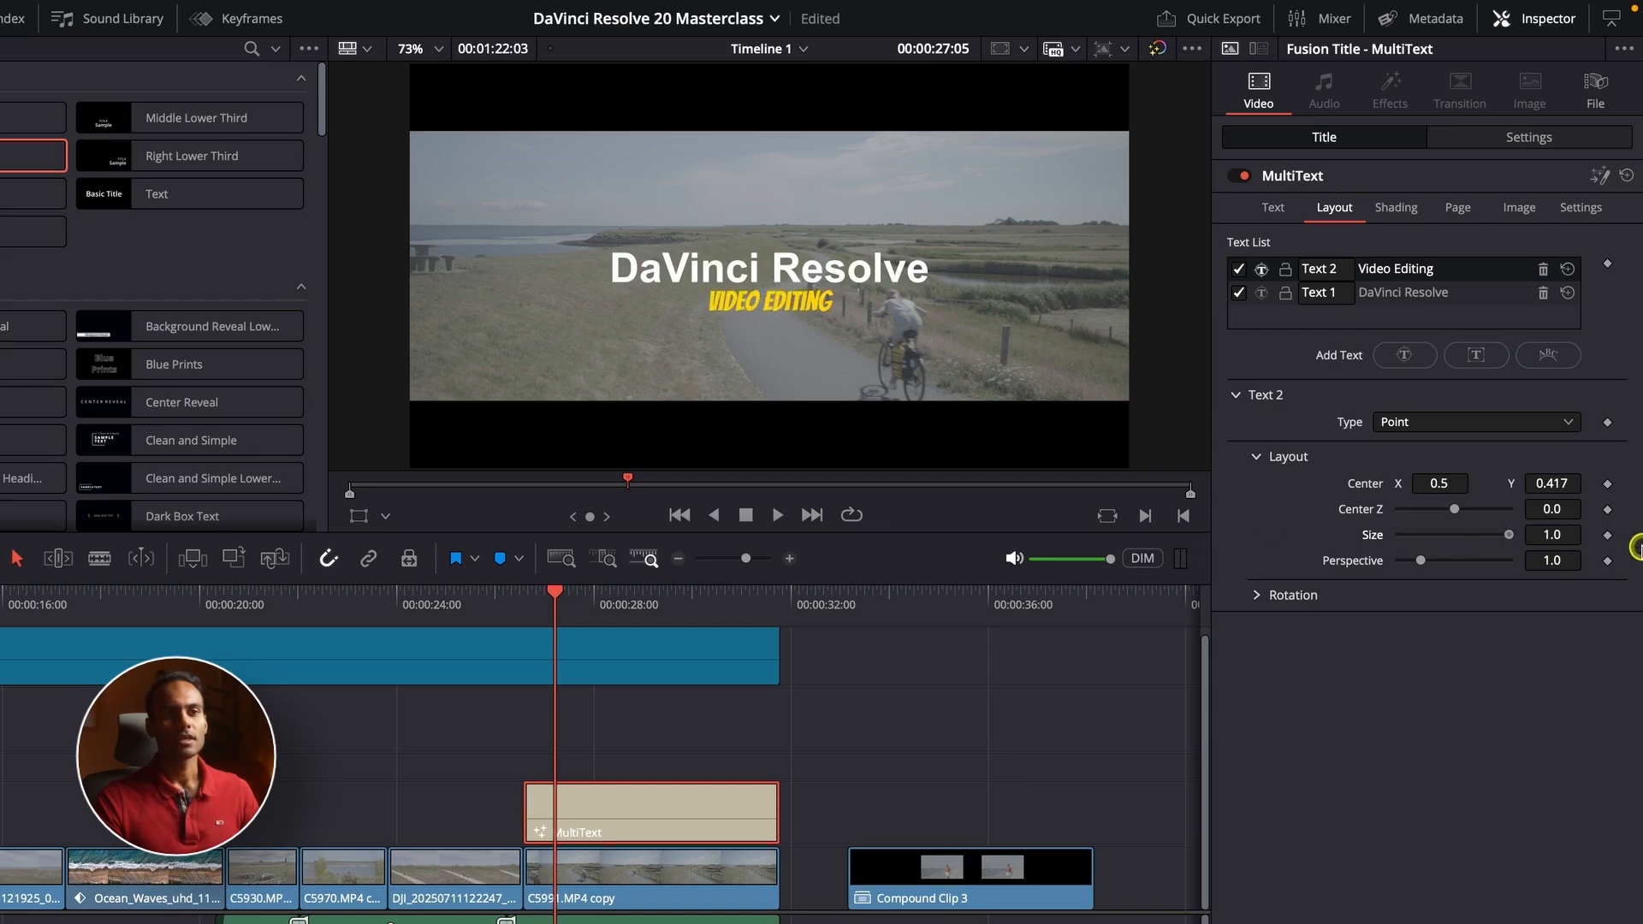
{"action": "mouse_move", "coordinate": [1418, 565]}
{"action": "left_mouse_down"}
{"action": "mouse_move", "coordinate": [1501, 566]}
{"action": "mouse_move", "coordinate": [1421, 562]}
{"action": "left_mouse_up"}
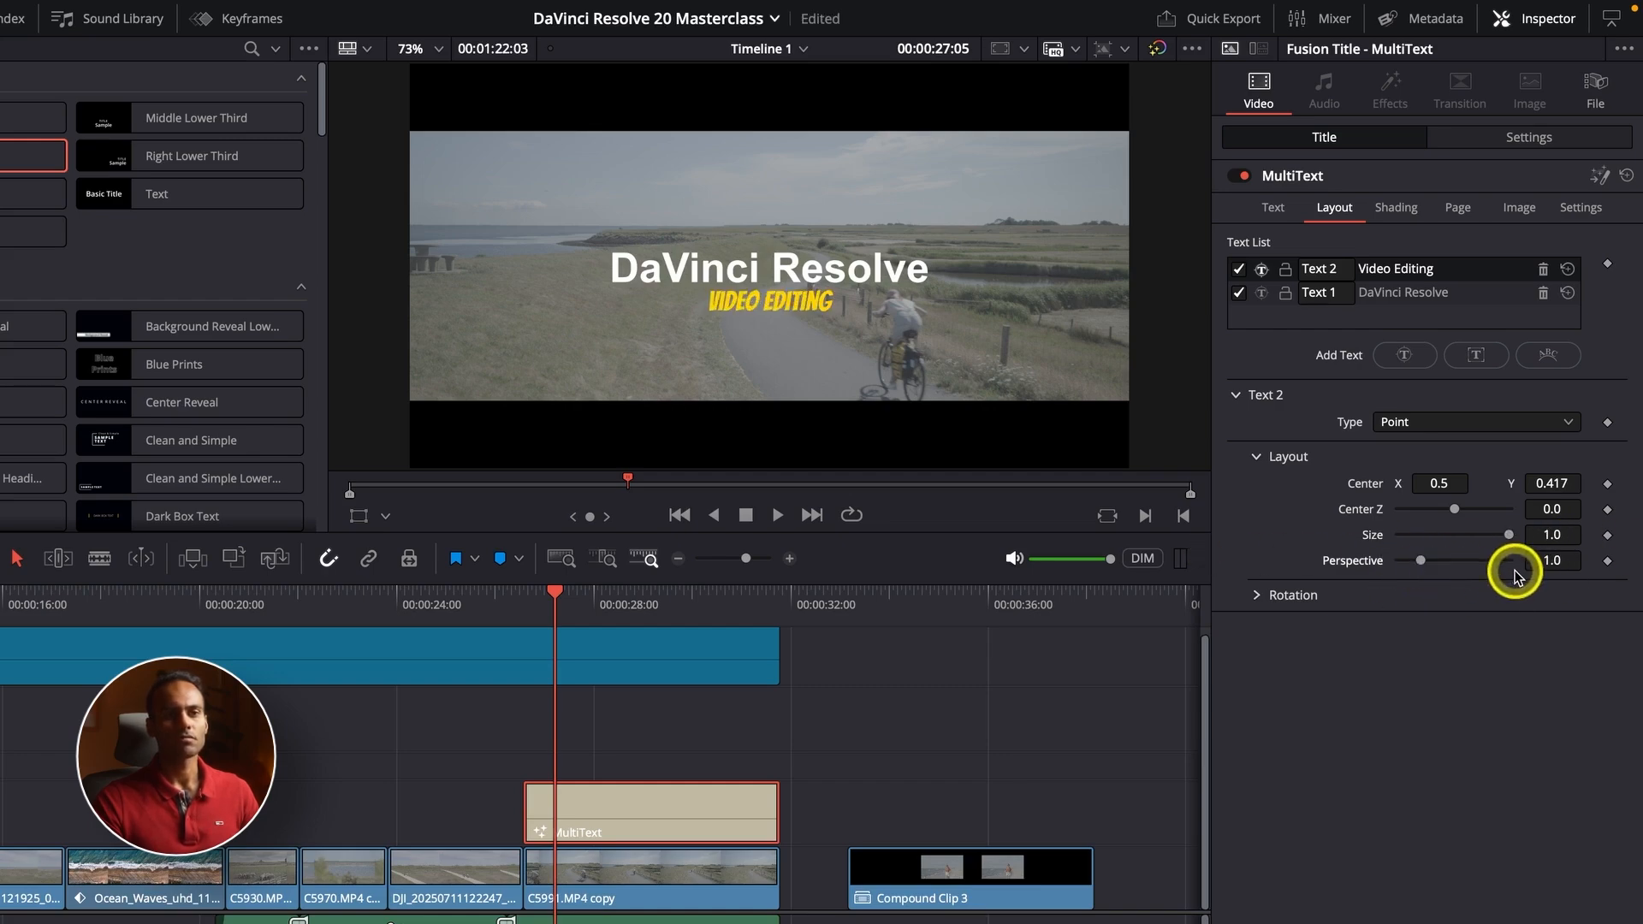
{"action": "left_click", "coordinate": [1258, 596]}
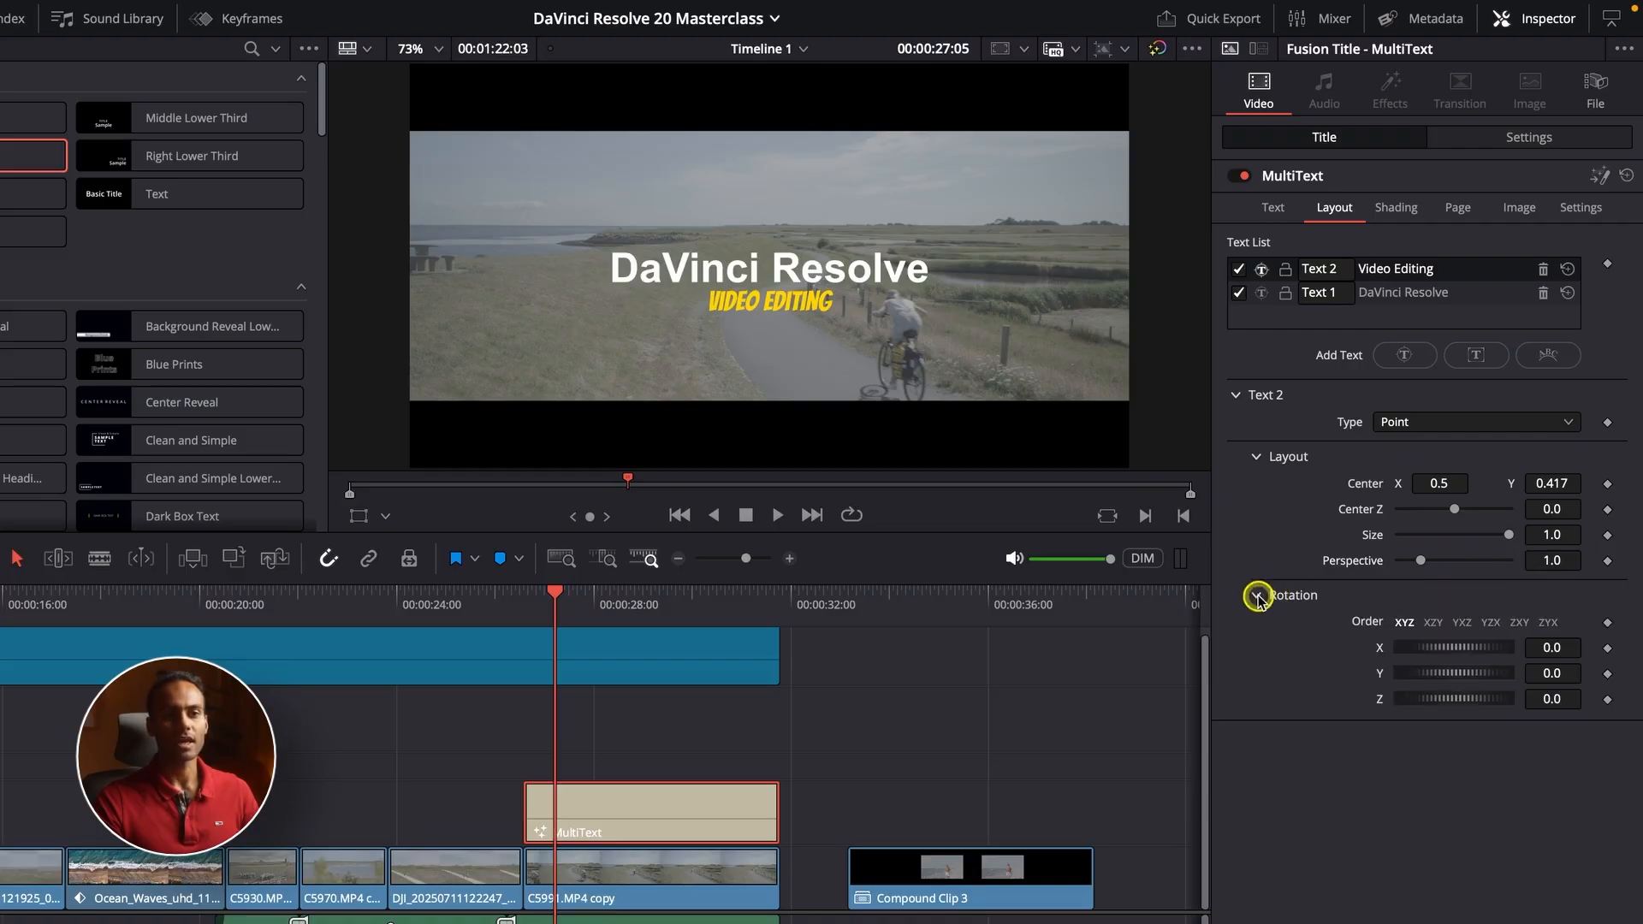
{"action": "left_click_drag", "start_coordinate": [1448, 642], "coordinate": [1467, 697]}
{"action": "left_click", "coordinate": [1454, 658]}
{"action": "left_click", "coordinate": [1454, 684]}
{"action": "double_click", "coordinate": [1470, 697]}
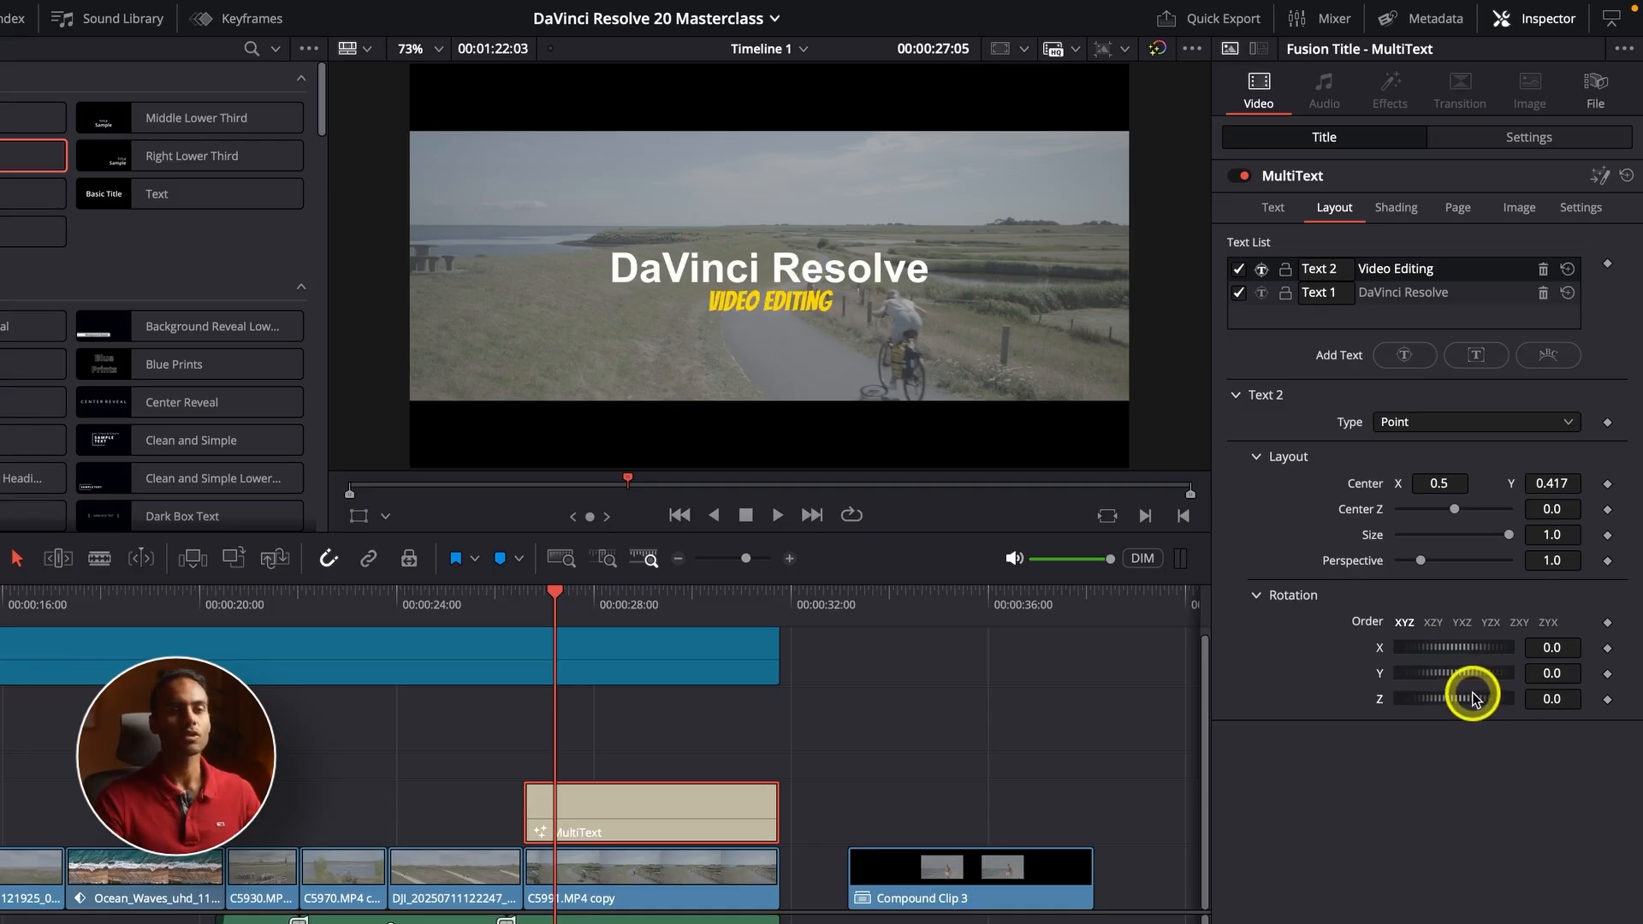
{"action": "left_click", "coordinate": [1458, 298]}
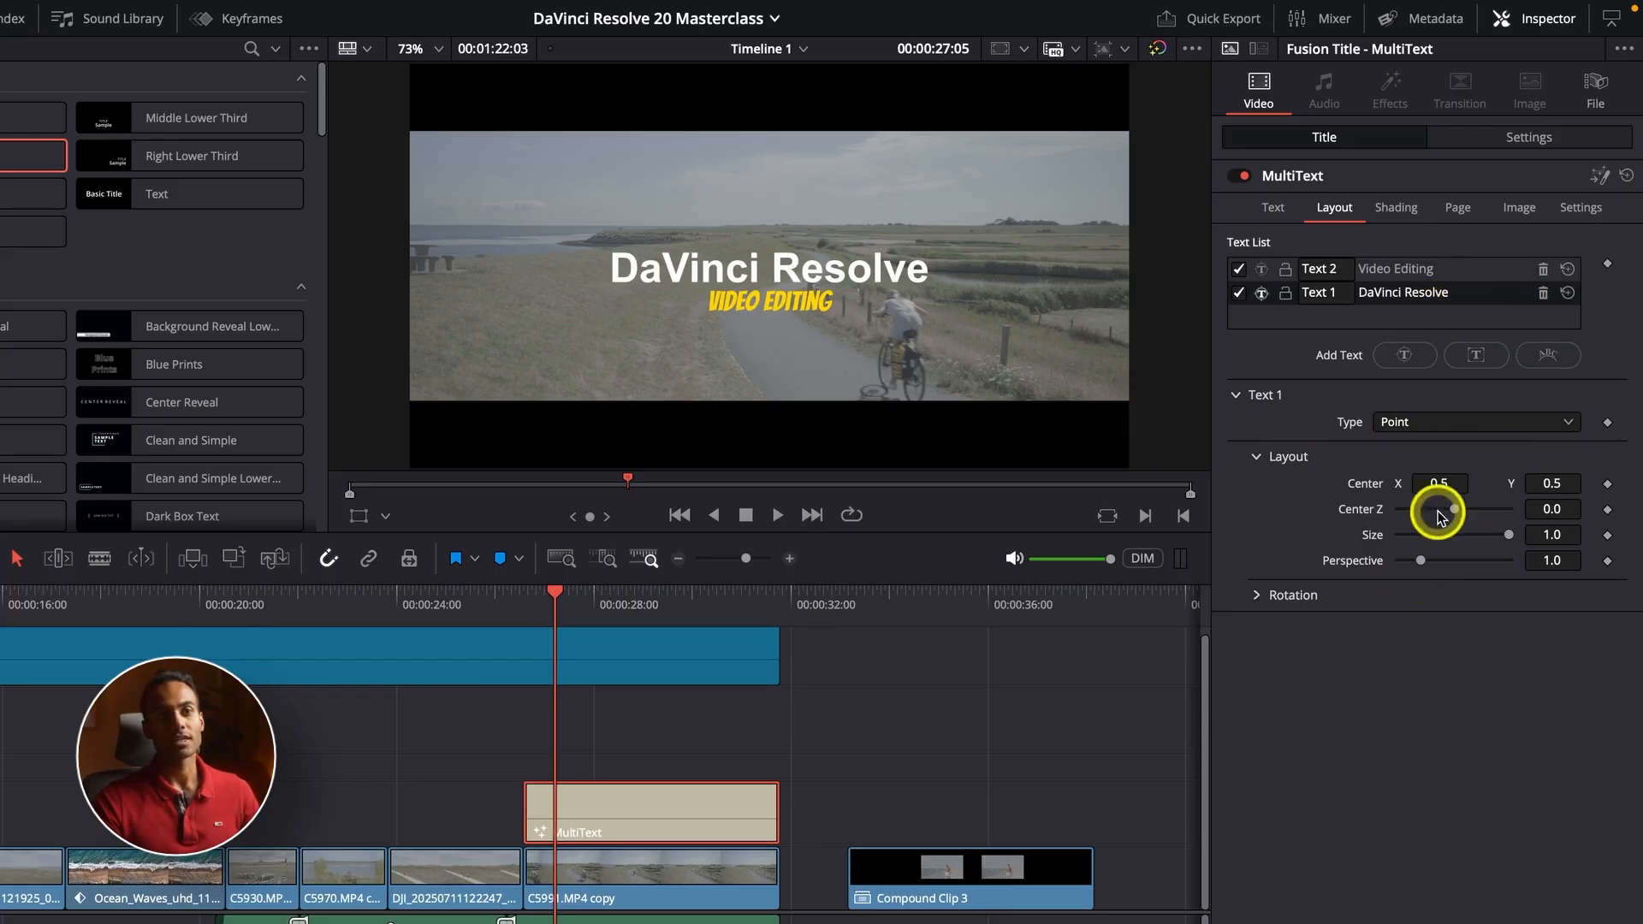
{"action": "left_click", "coordinate": [1383, 316]}
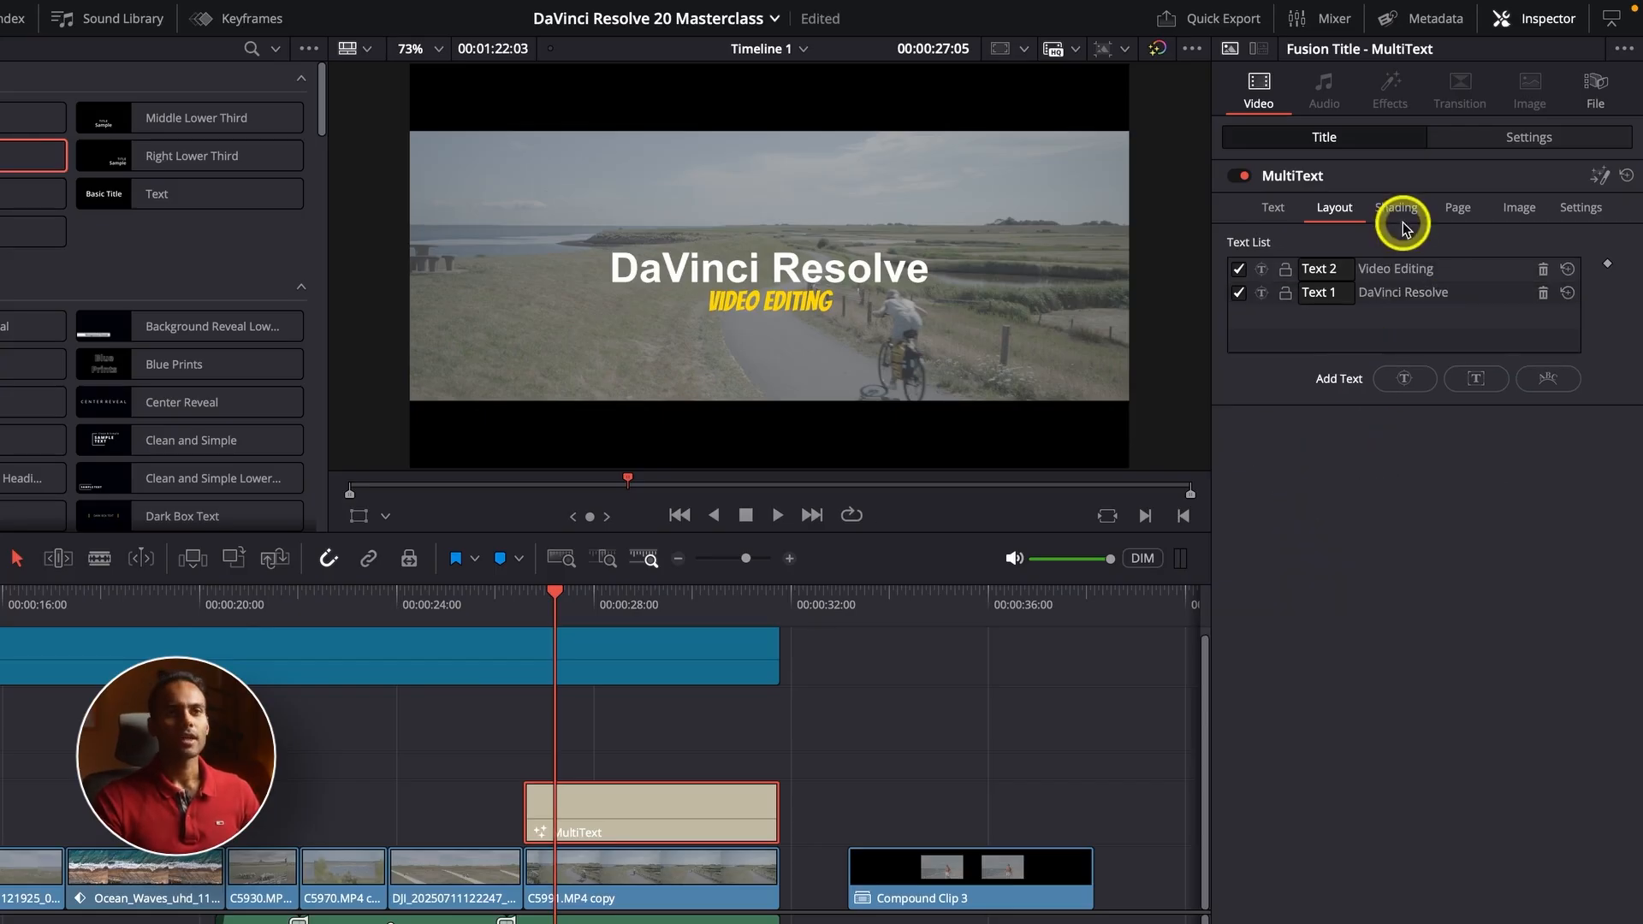
Step: Open the shading settings of the "Video Editing" text and turn its fill off and back on
{"action": "left_click", "coordinate": [1404, 218]}
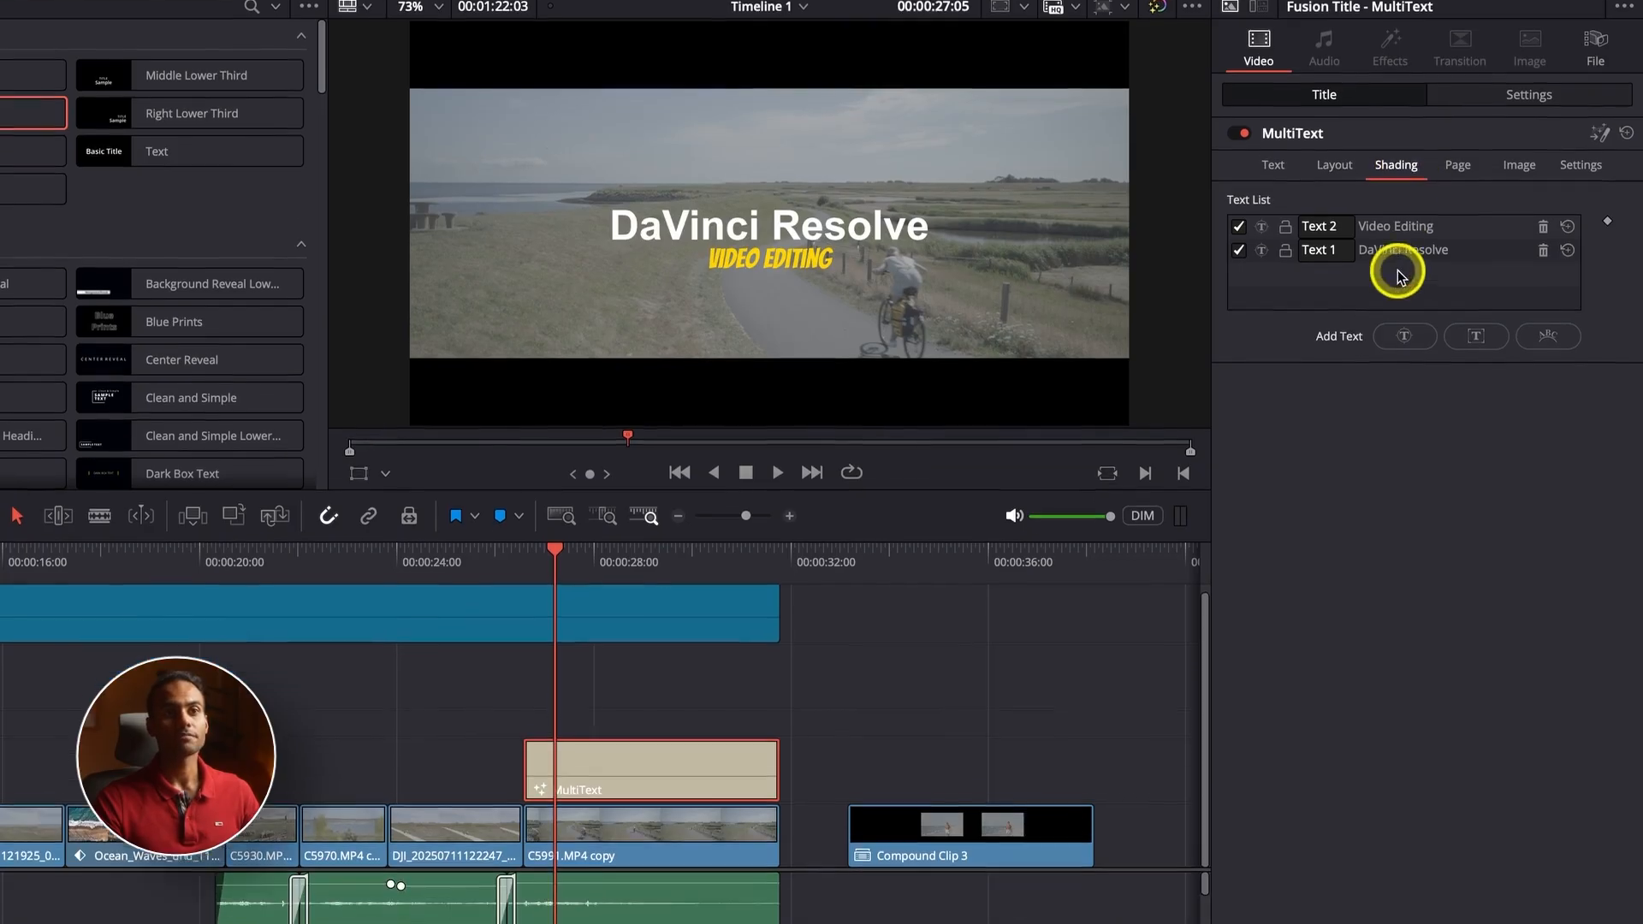
{"action": "left_click", "coordinate": [1407, 270]}
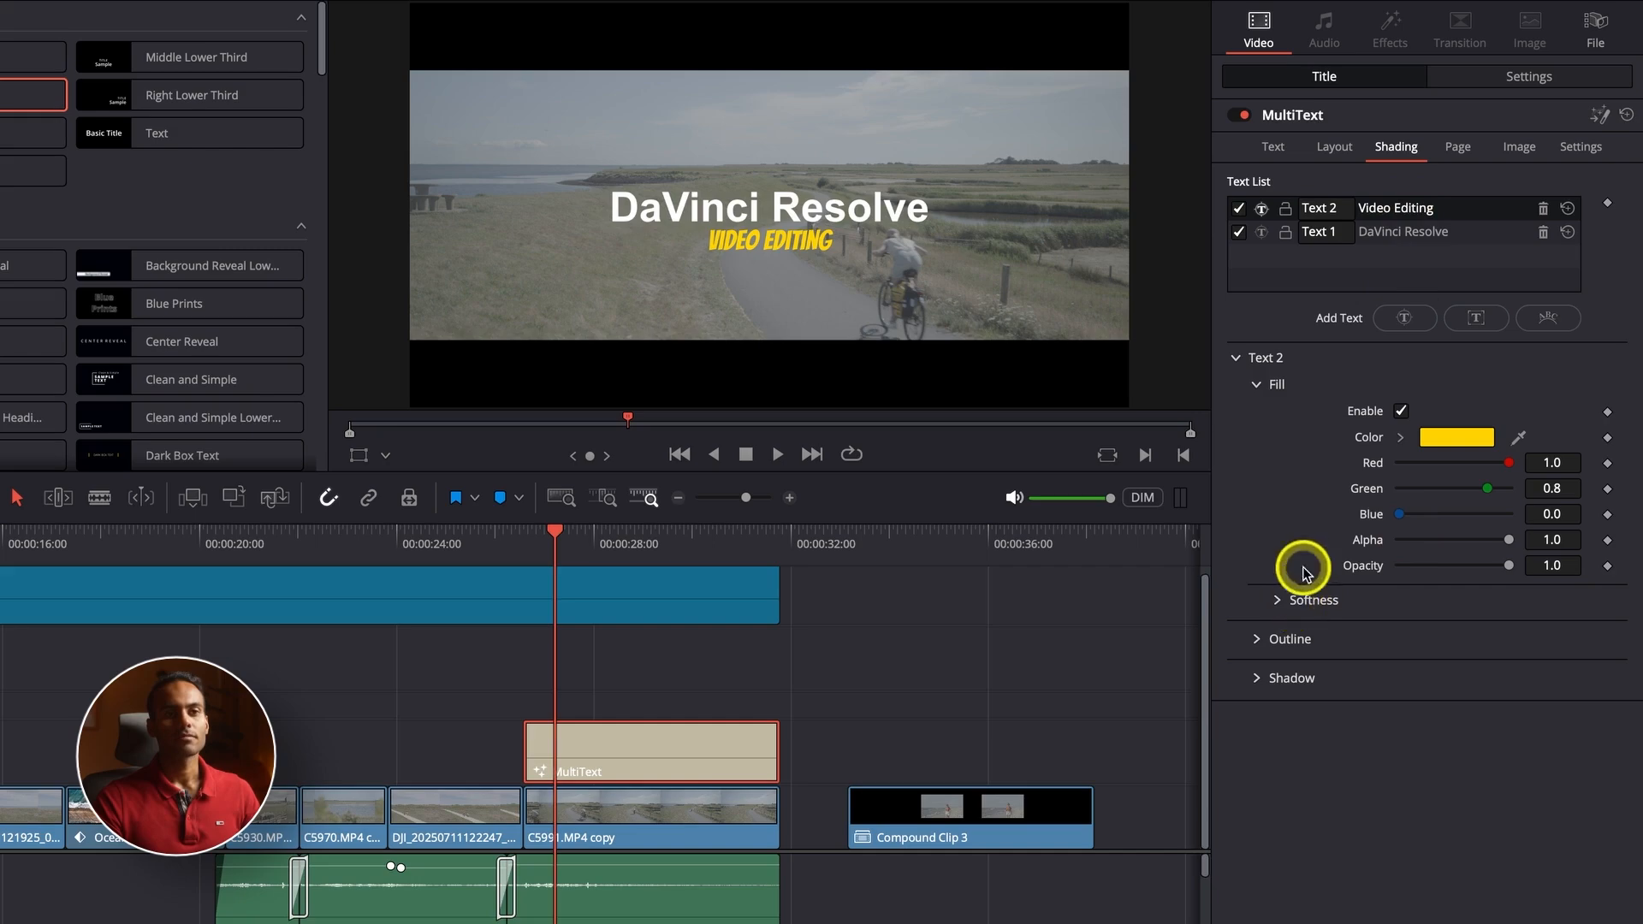
{"action": "left_click", "coordinate": [1401, 411]}
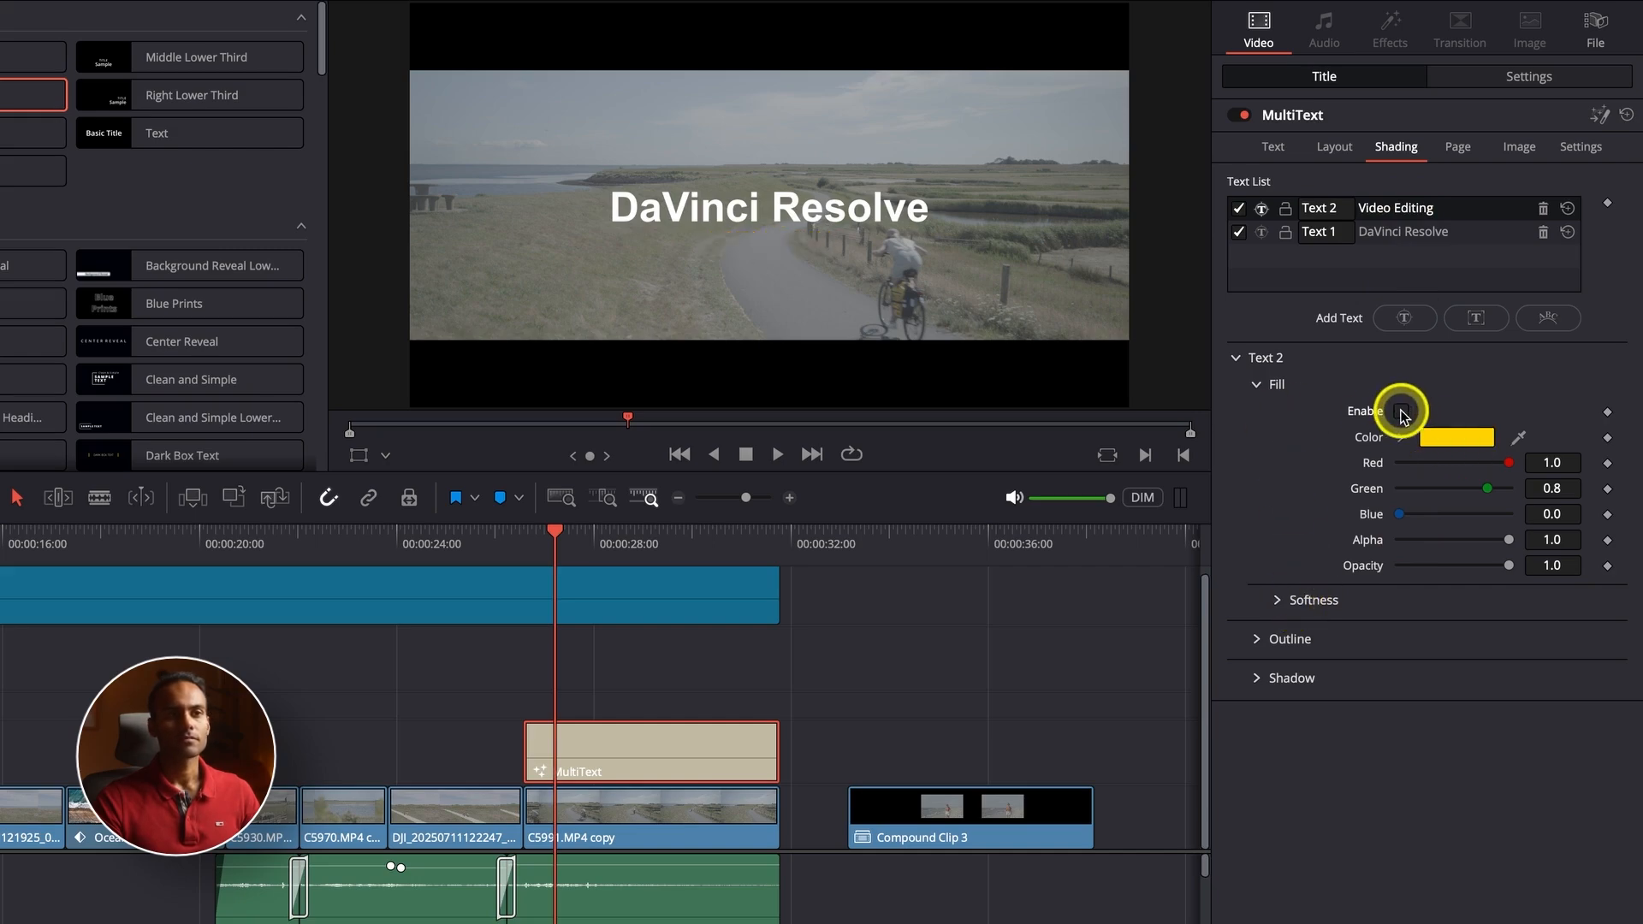
{"action": "left_click", "coordinate": [1401, 411]}
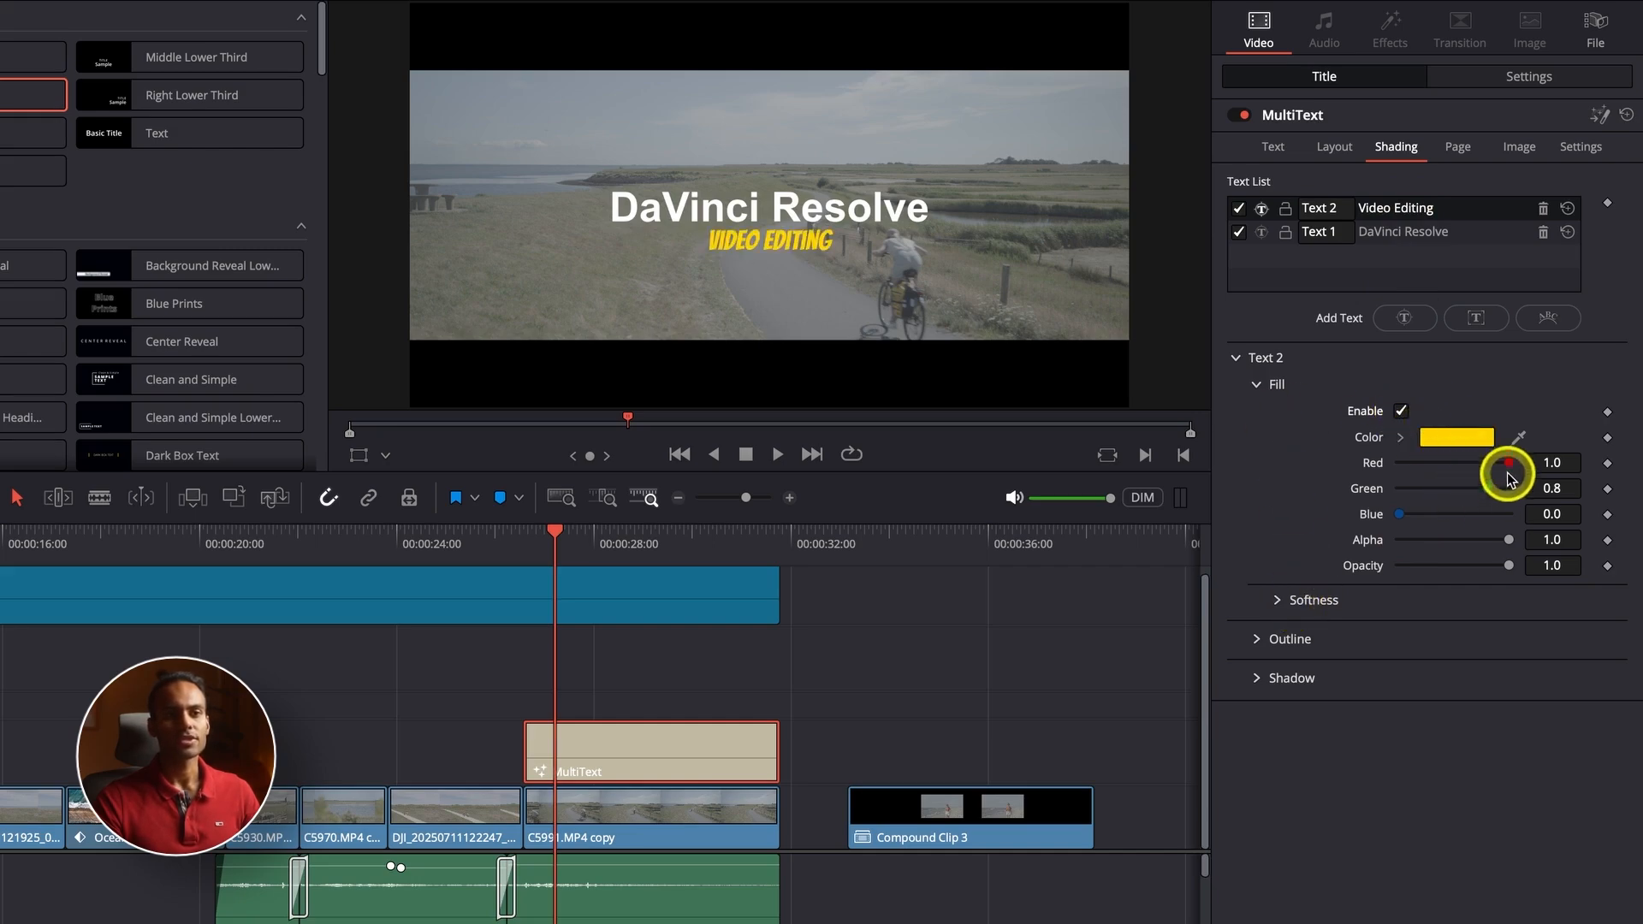
Step: Try horizontal softness of about 10.5 on the "Video Editing" text's fill, lower it, and reset the softness to 0
{"action": "left_click", "coordinate": [1292, 600]}
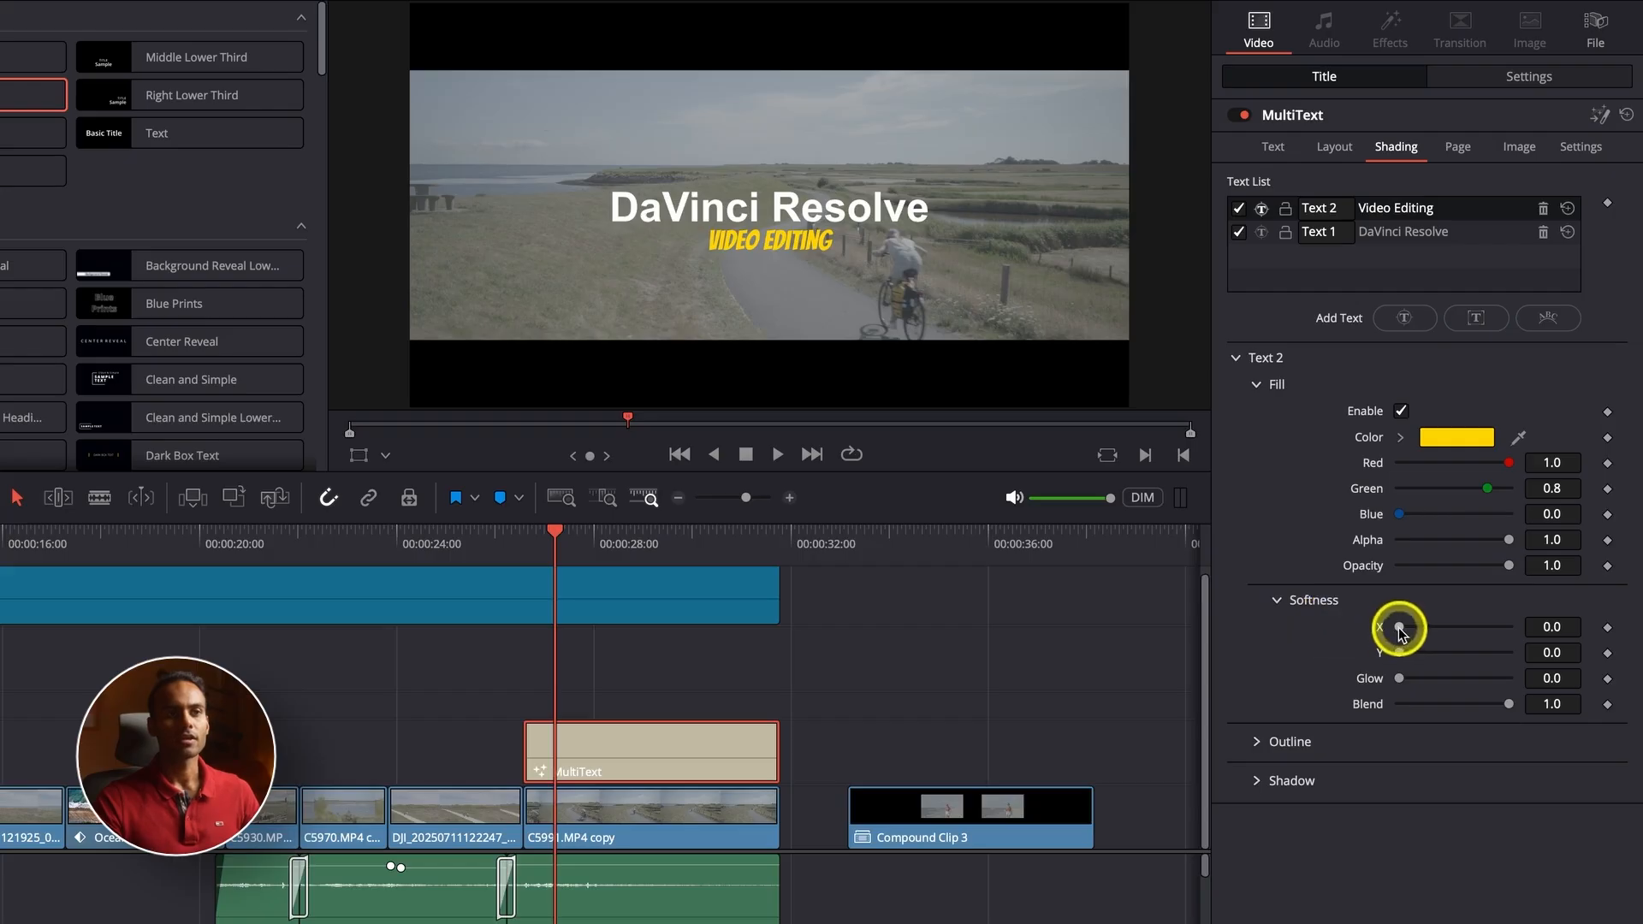
{"action": "left_click_drag", "start_coordinate": [1399, 627], "coordinate": [1464, 631]}
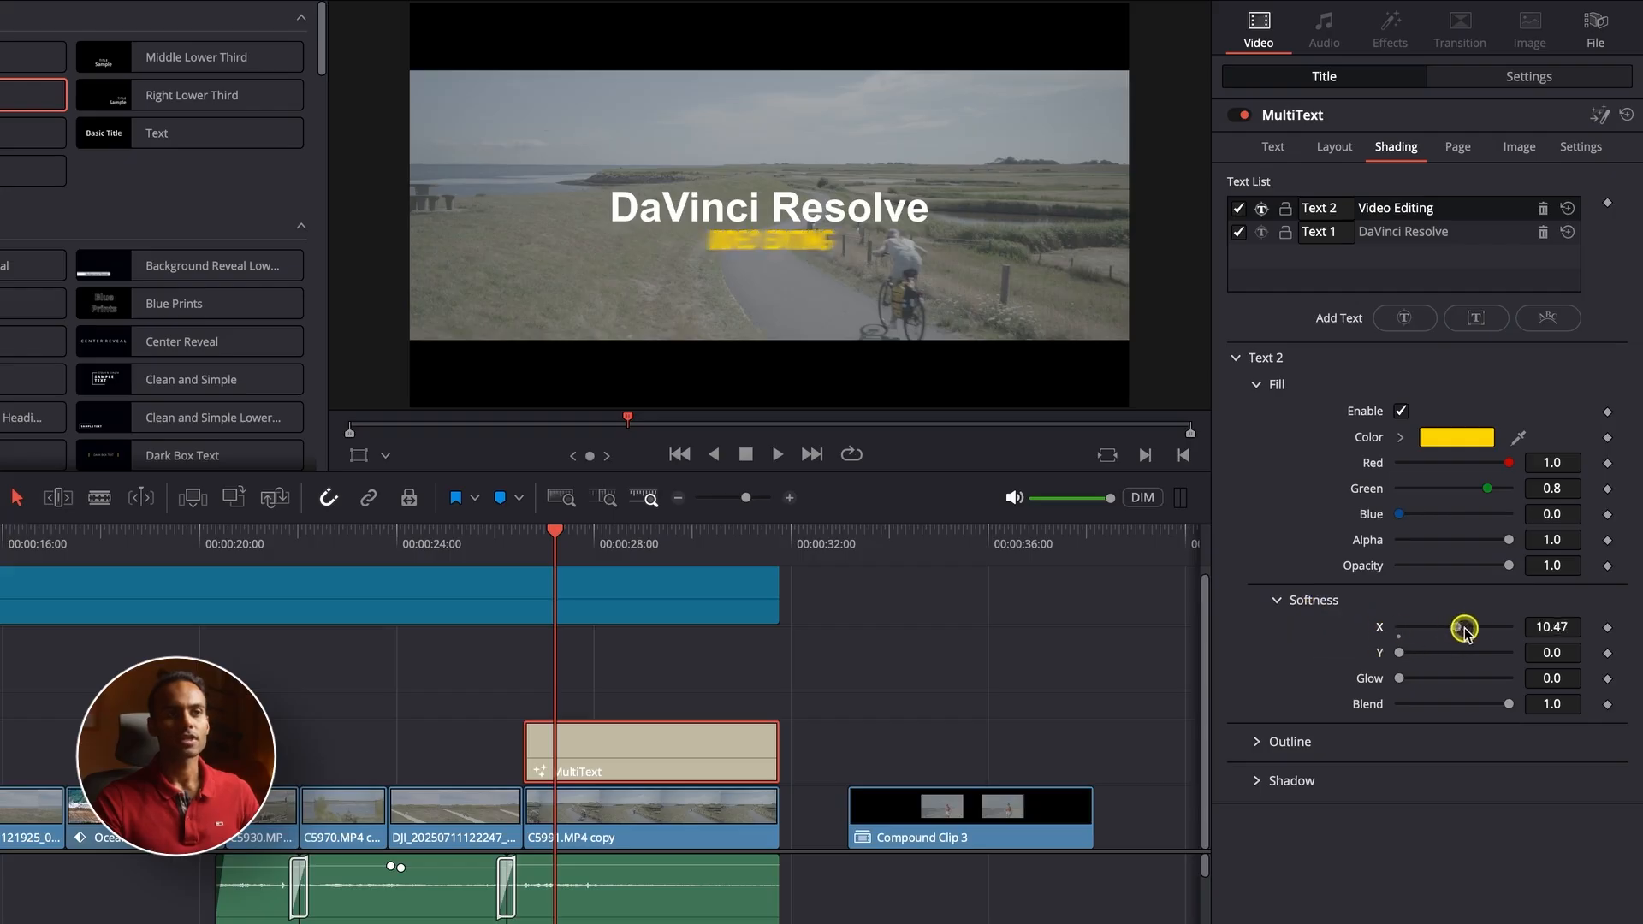
{"action": "left_click_drag", "start_coordinate": [1403, 651], "coordinate": [1405, 657]}
{"action": "double_click", "coordinate": [1409, 656]}
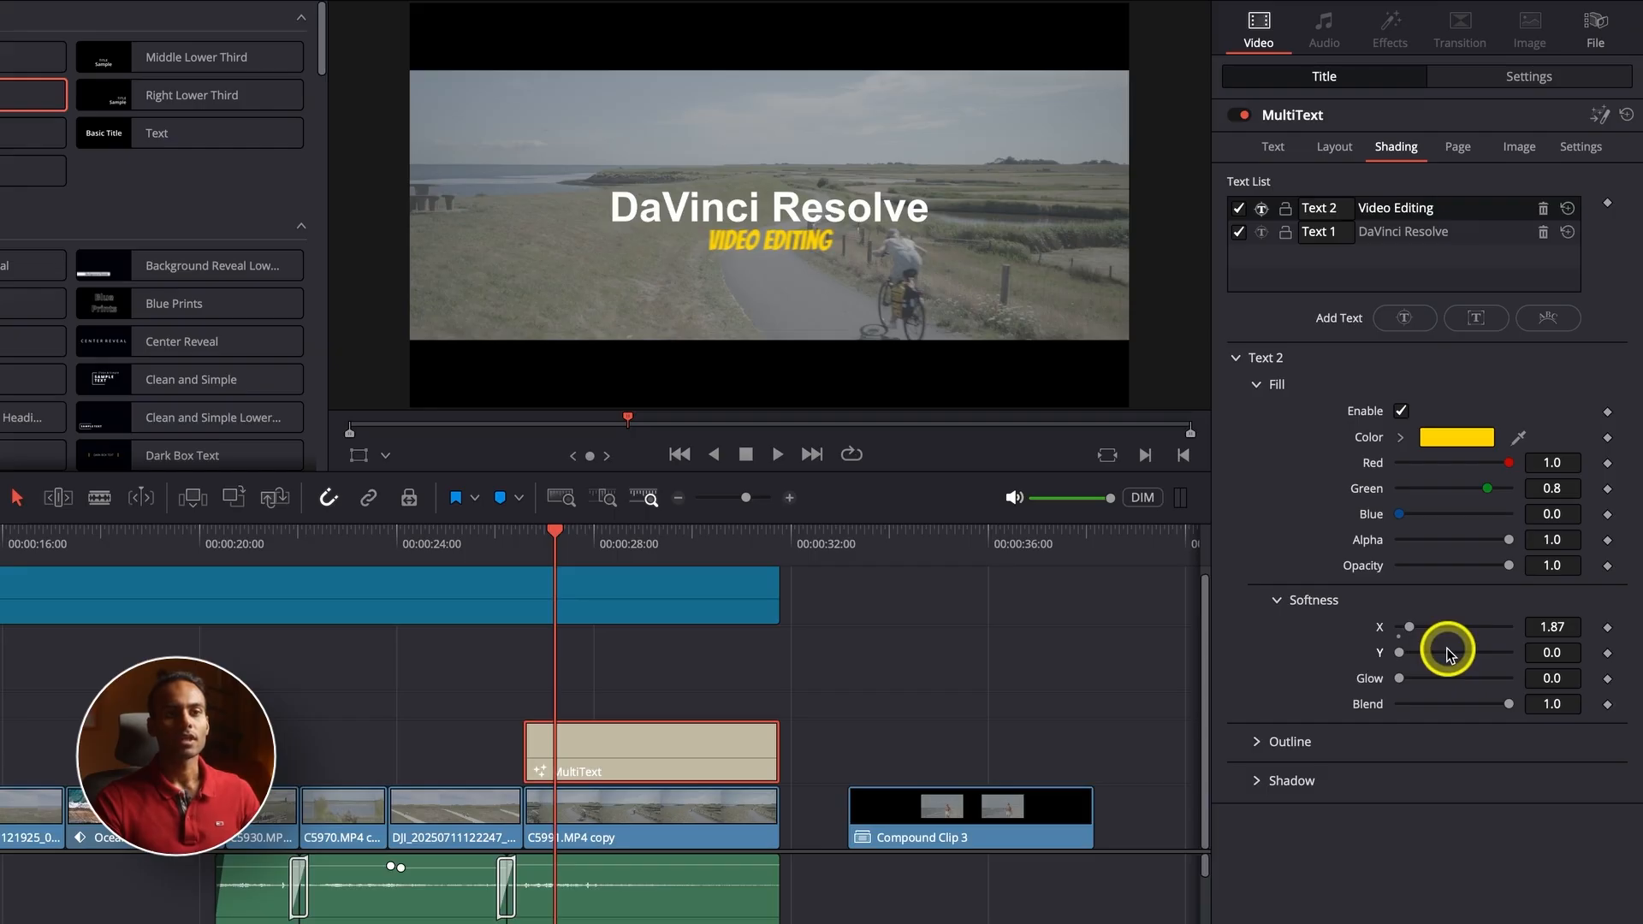
{"action": "double_click", "coordinate": [1409, 627]}
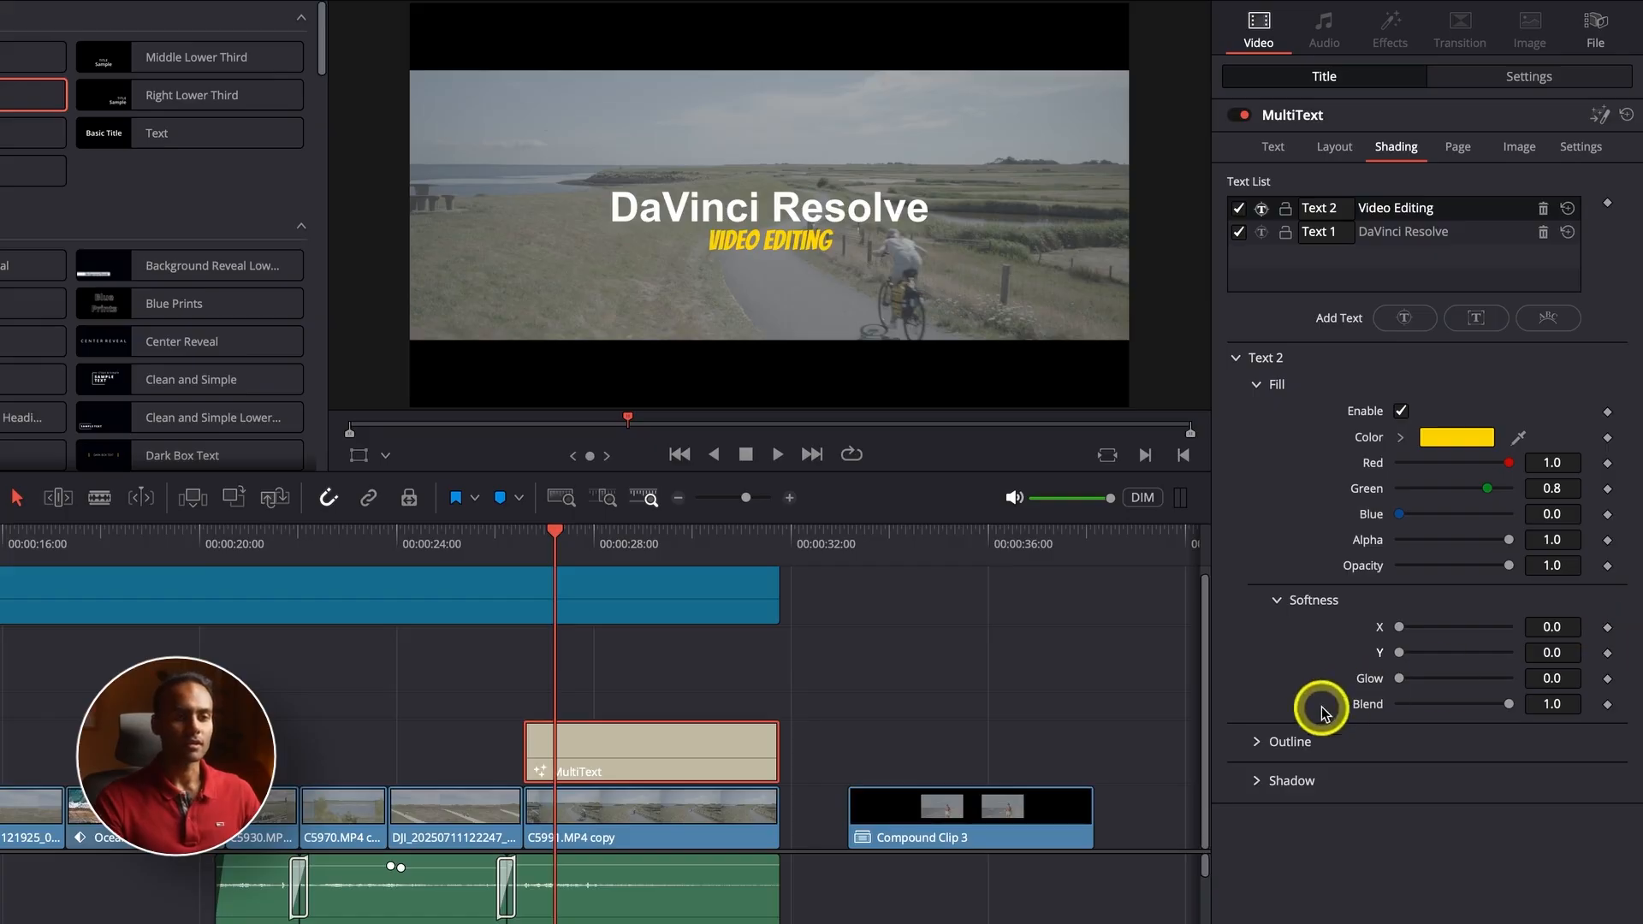
Step: Enable a solid red outline on the "Video Editing" text and increase its thickness
{"action": "left_click", "coordinate": [1260, 744]}
{"action": "scroll", "coordinate": [1395, 783], "scroll_direction": "down", "scroll_amount": 2}
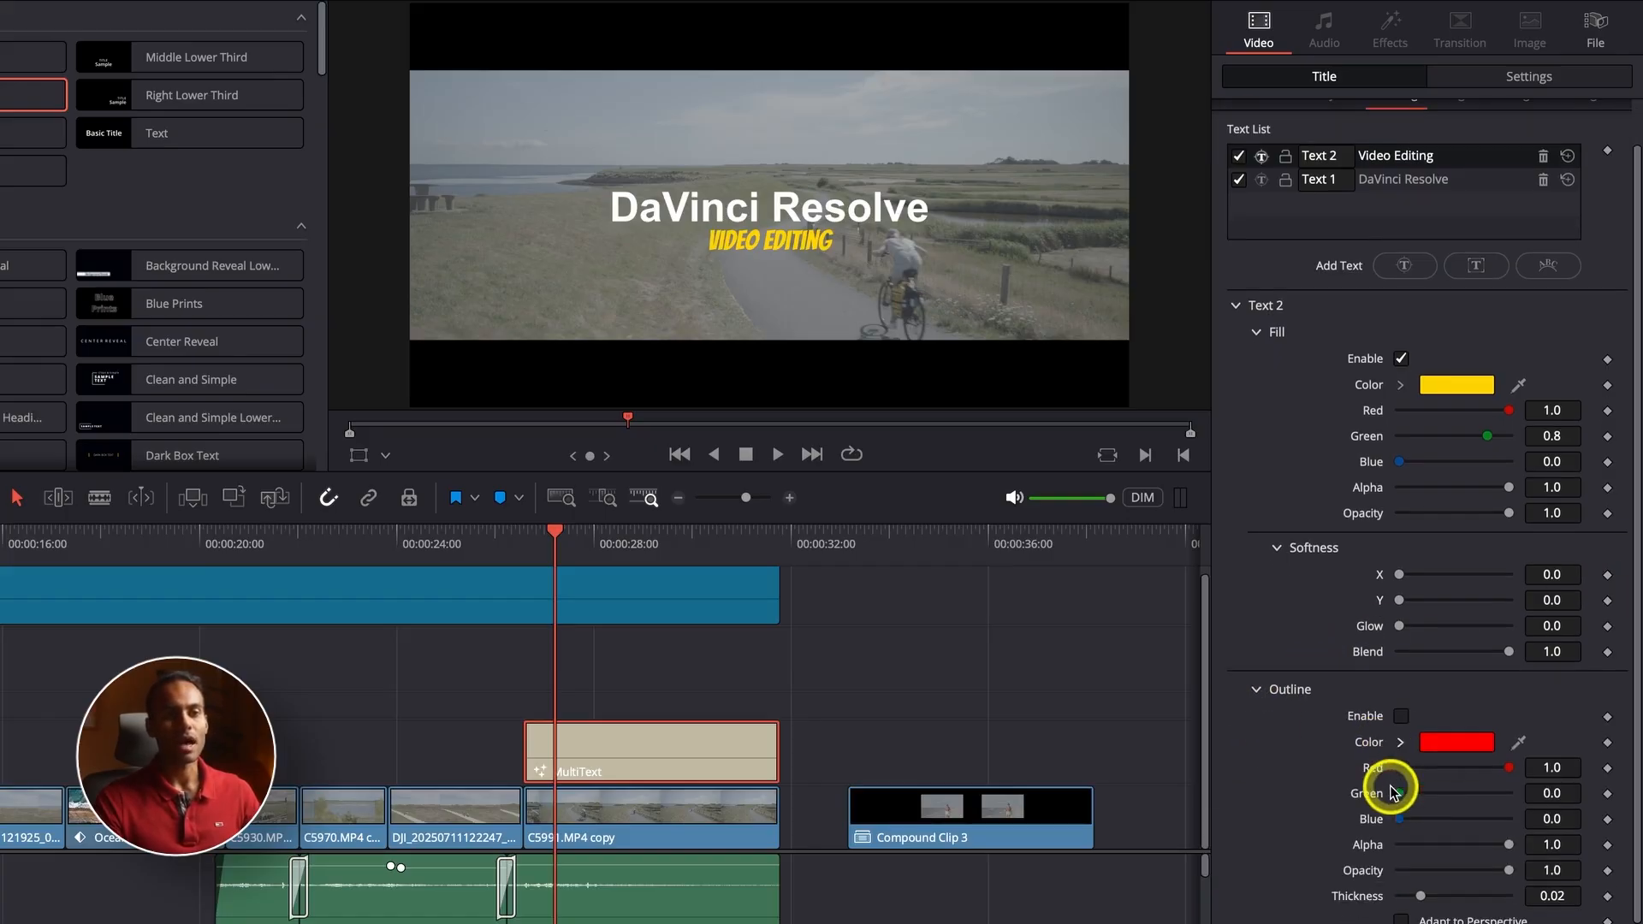
{"action": "left_click", "coordinate": [1402, 717]}
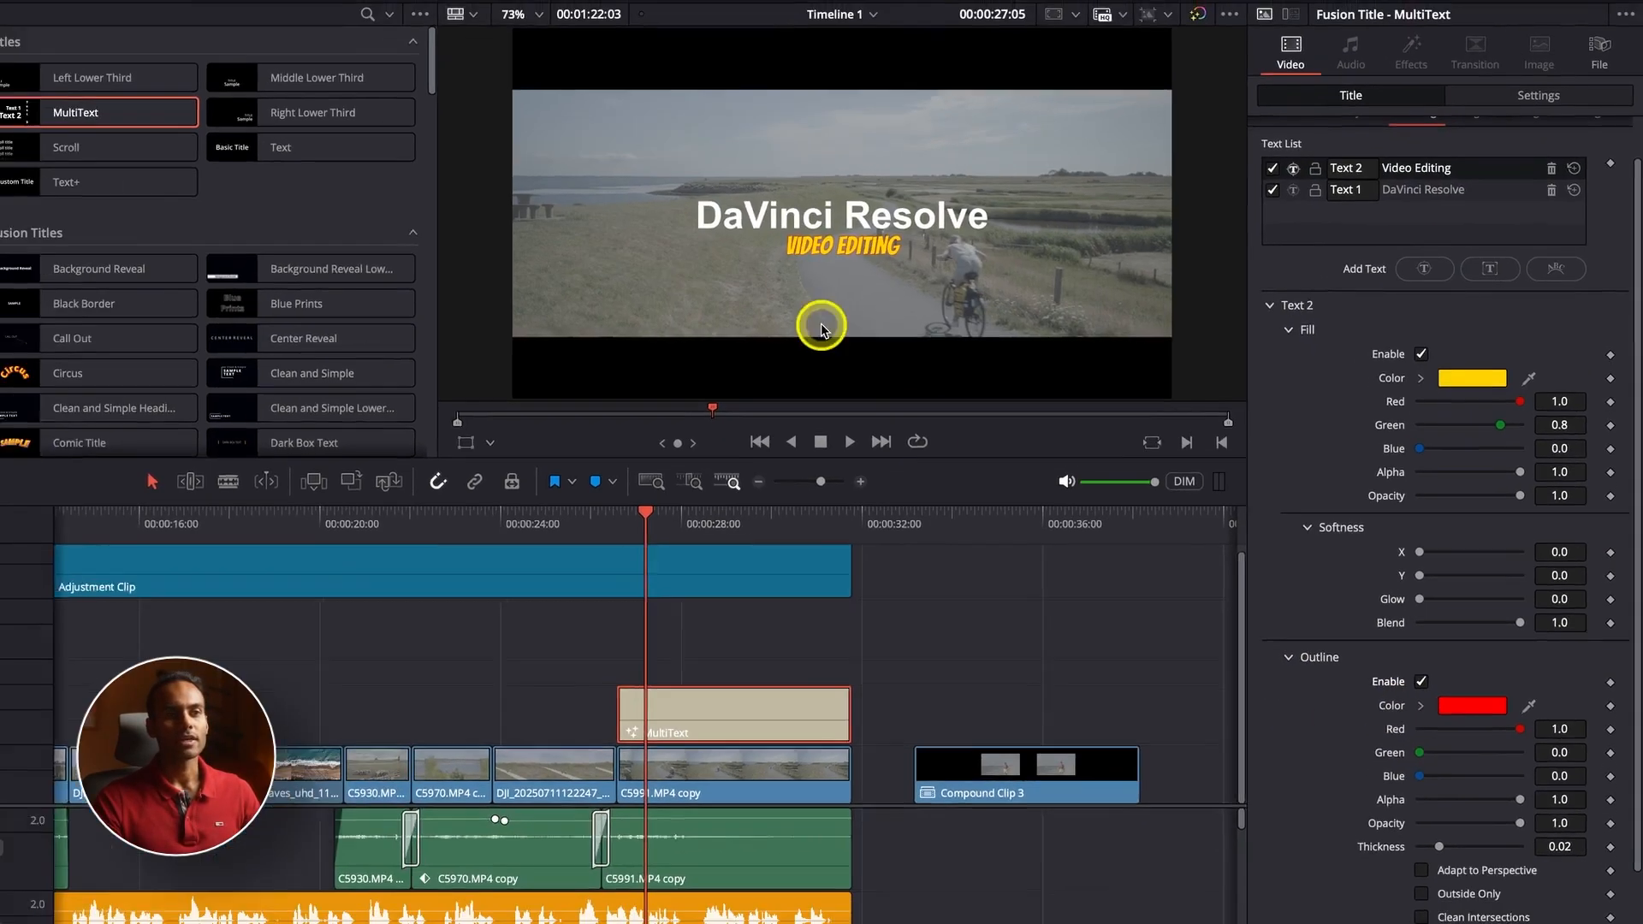
{"action": "scroll", "coordinate": [833, 266], "scroll_direction": "up", "scroll_amount": 6}
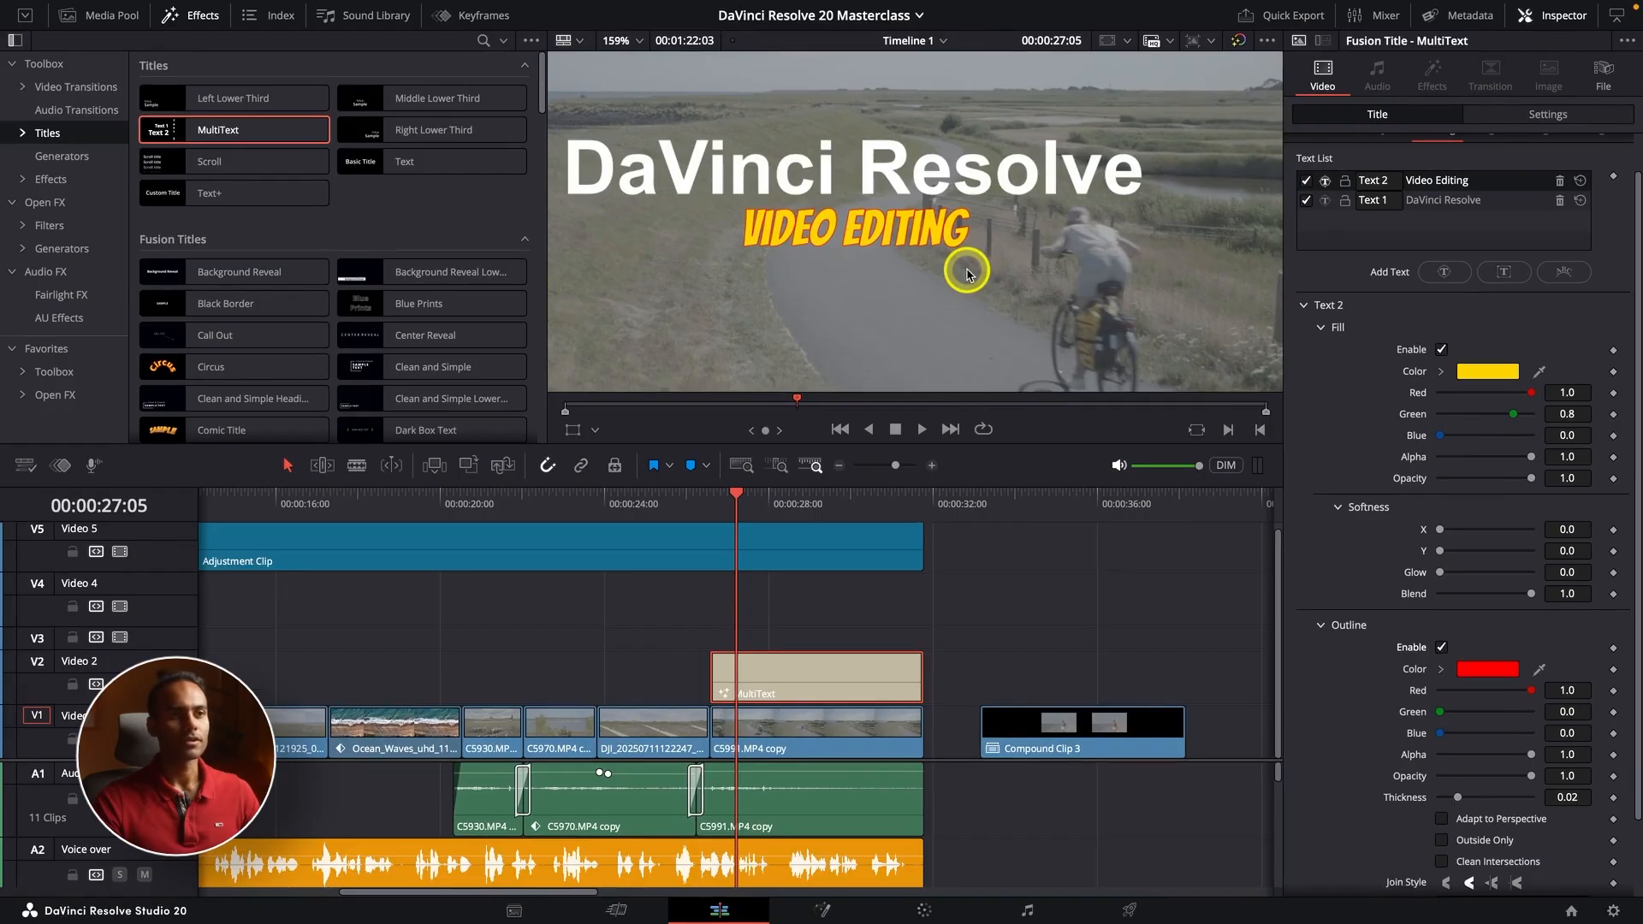
{"action": "scroll", "coordinate": [1472, 724], "scroll_direction": "down", "scroll_amount": 2}
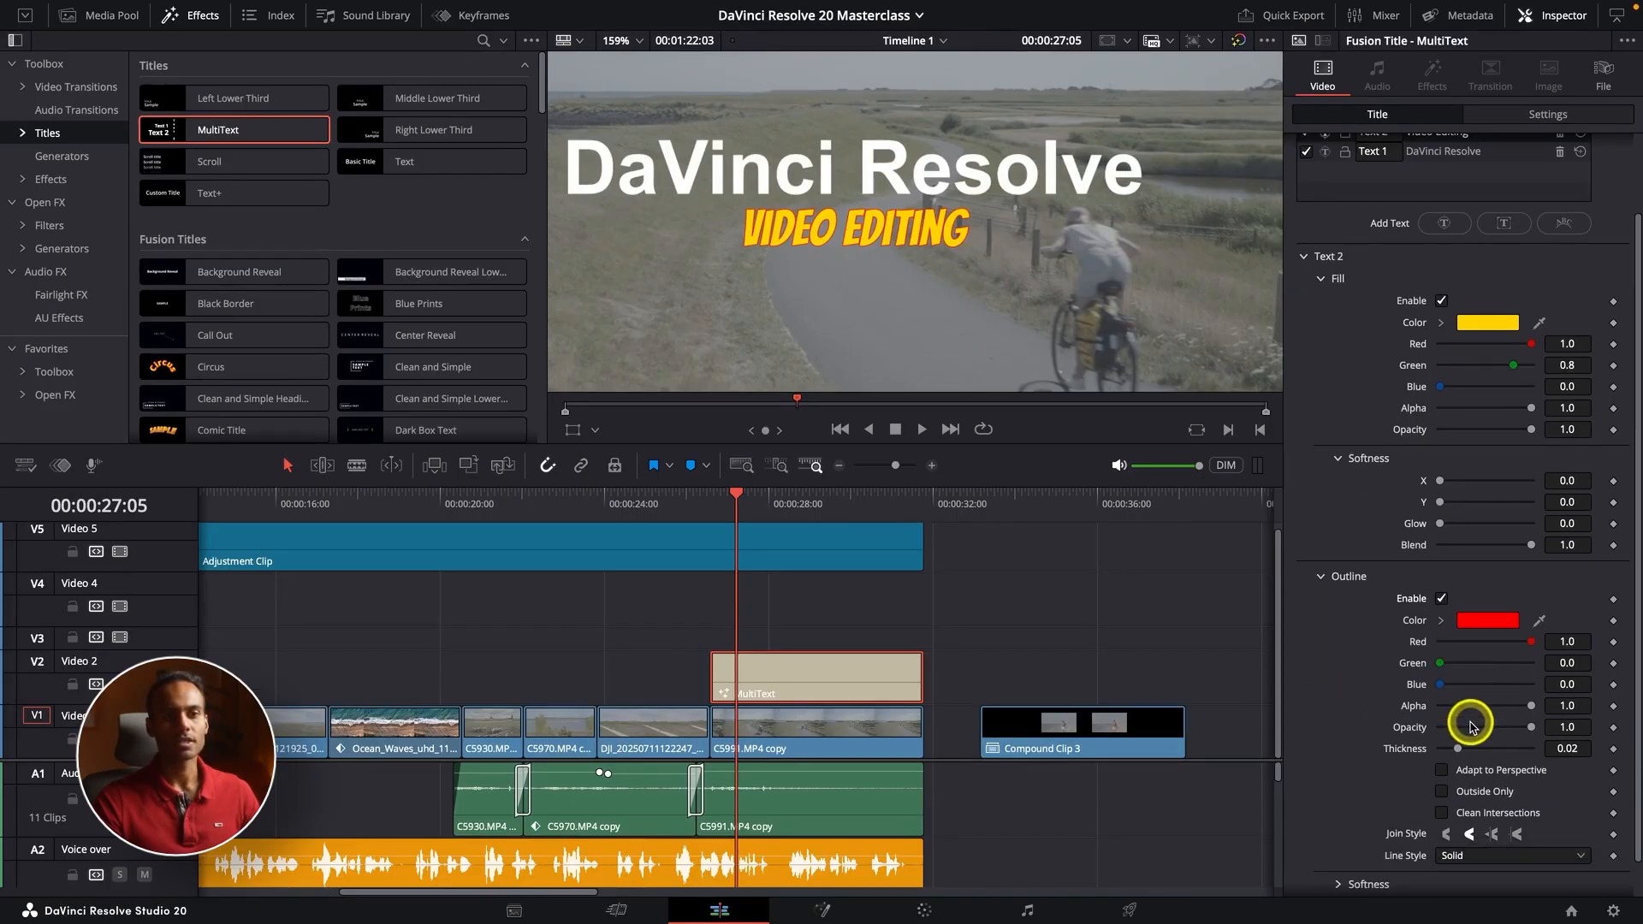
{"action": "scroll", "coordinate": [1470, 726], "scroll_direction": "down", "scroll_amount": 2}
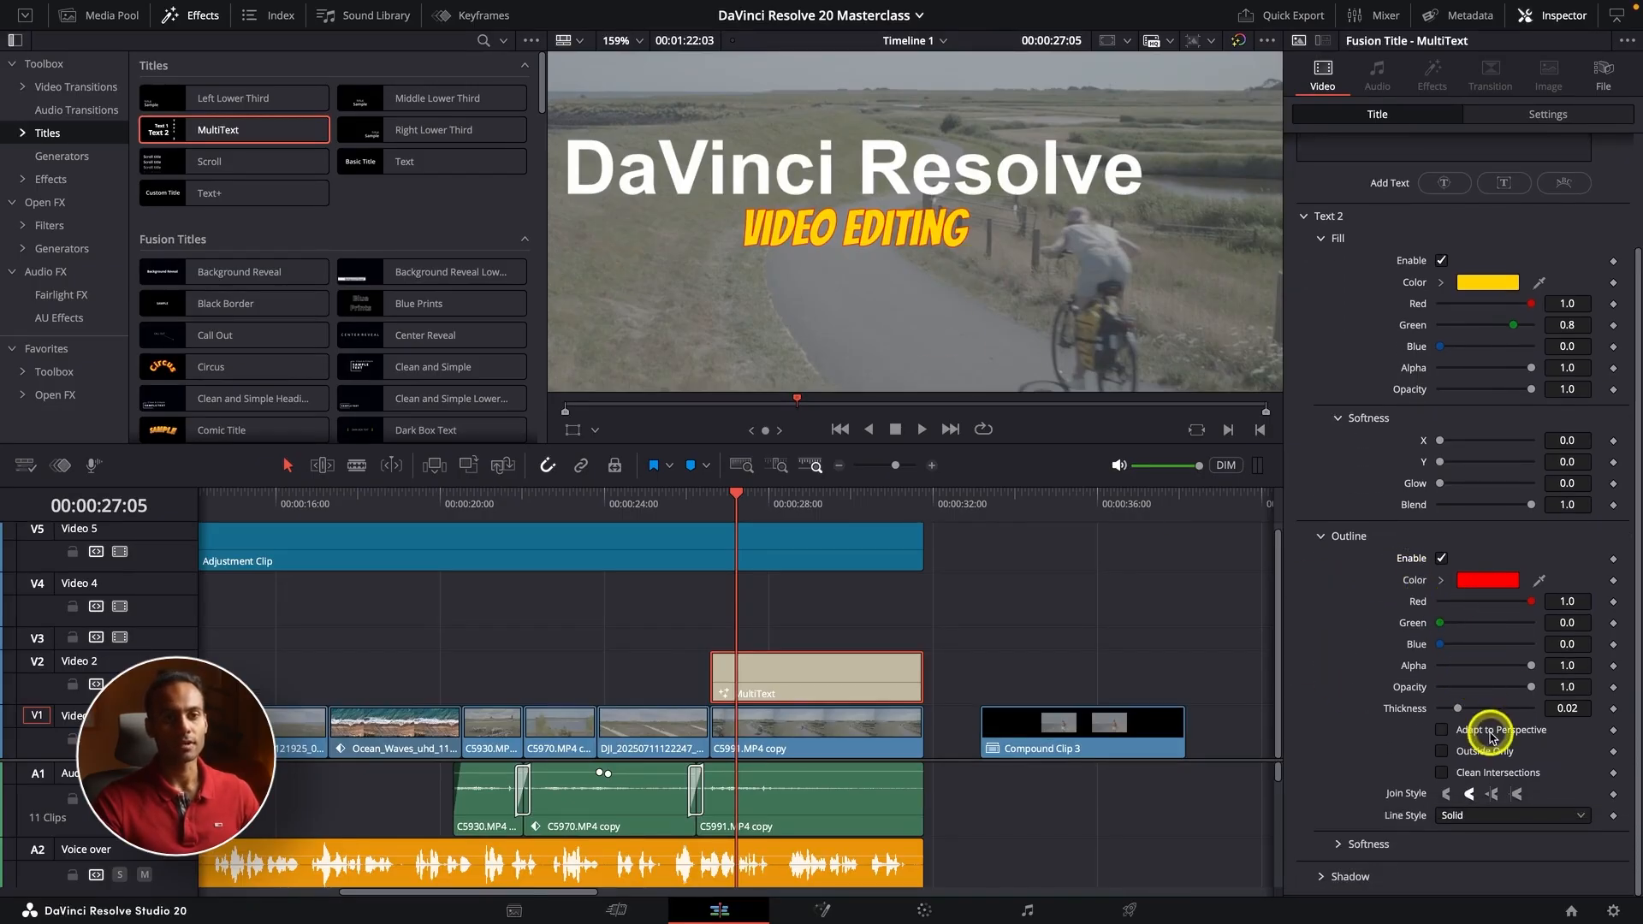
{"action": "left_click_drag", "start_coordinate": [1482, 708], "coordinate": [1637, 689]}
{"action": "left_click", "coordinate": [1320, 536]}
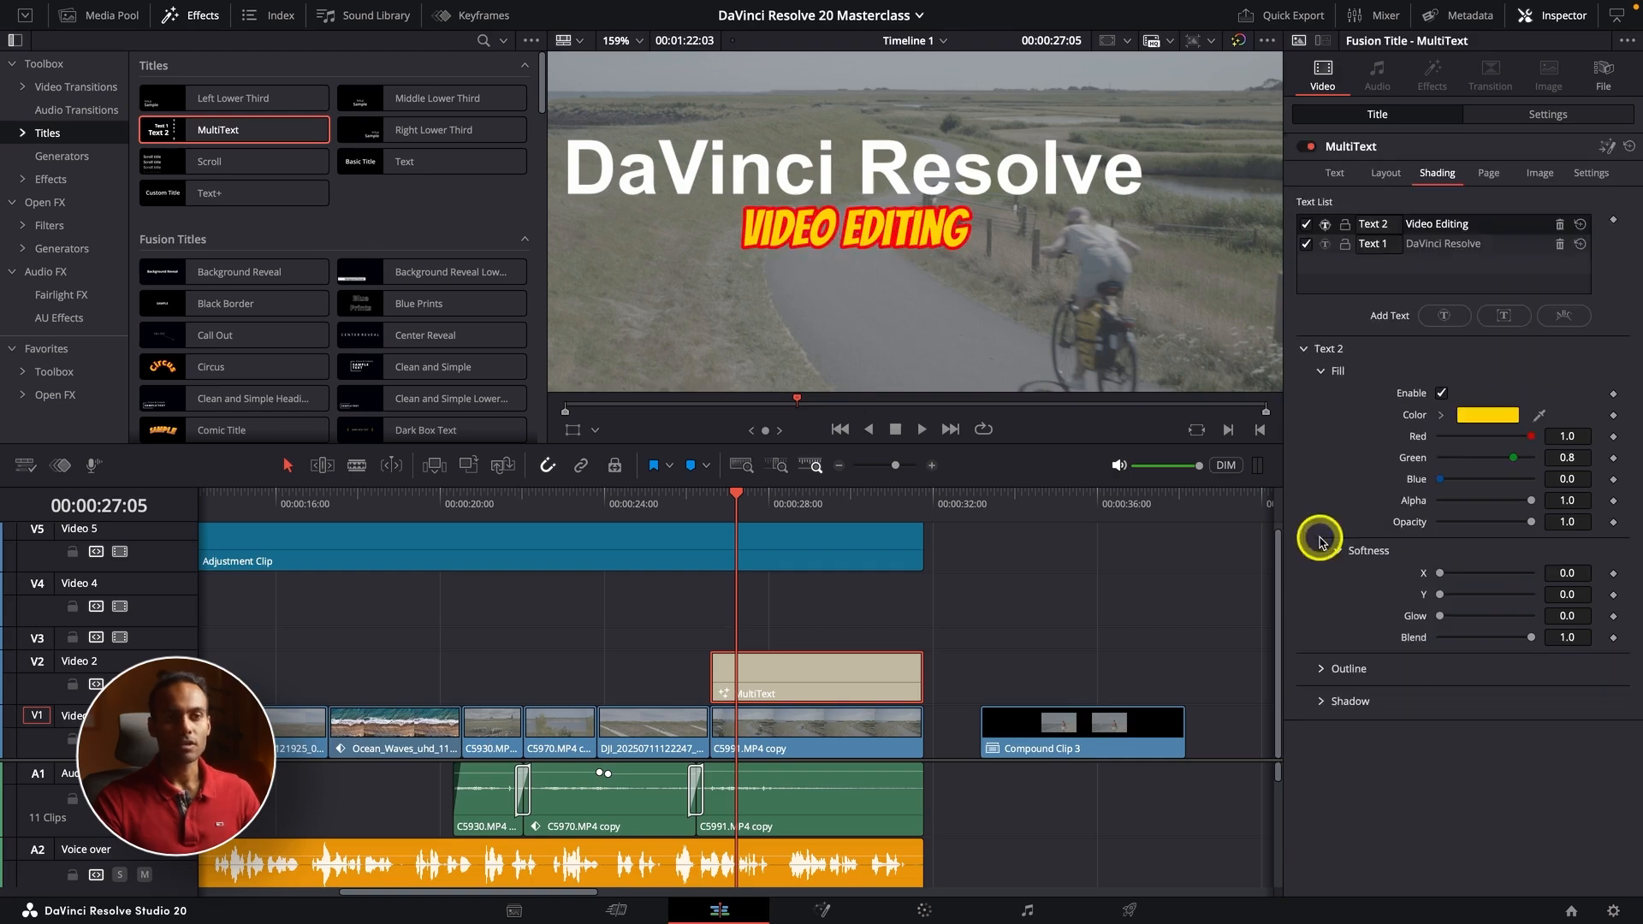
Step: Enable a black shadow on the "Video Editing" text
{"action": "left_click", "coordinate": [1321, 702]}
{"action": "scroll", "coordinate": [1405, 707], "scroll_direction": "down", "scroll_amount": 2}
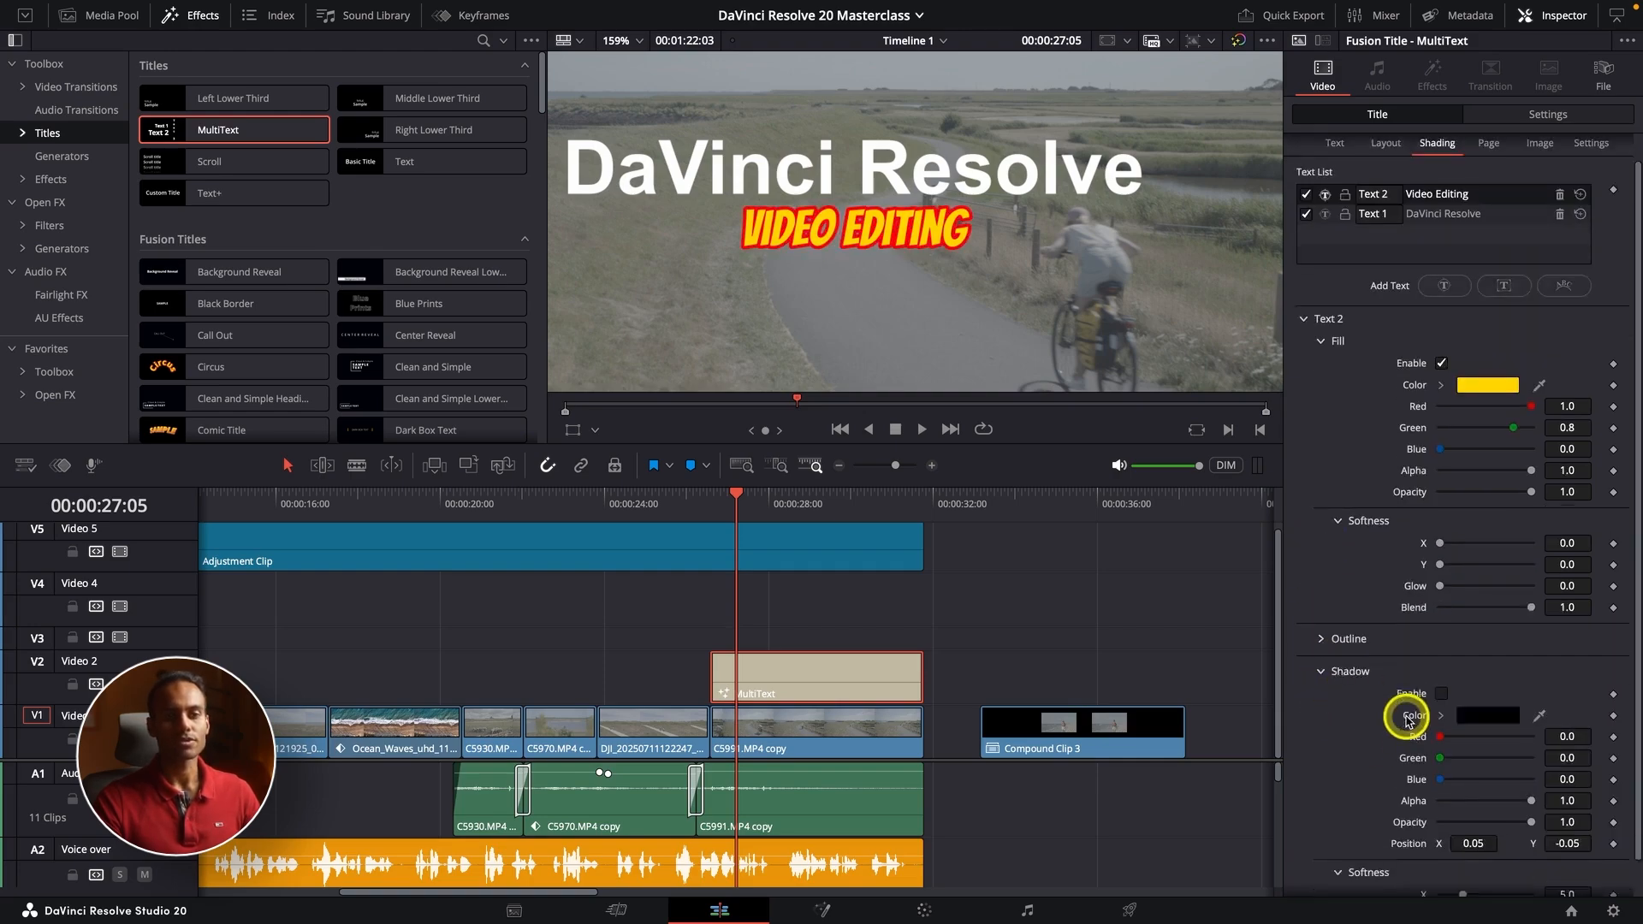
{"action": "left_click", "coordinate": [1442, 656]}
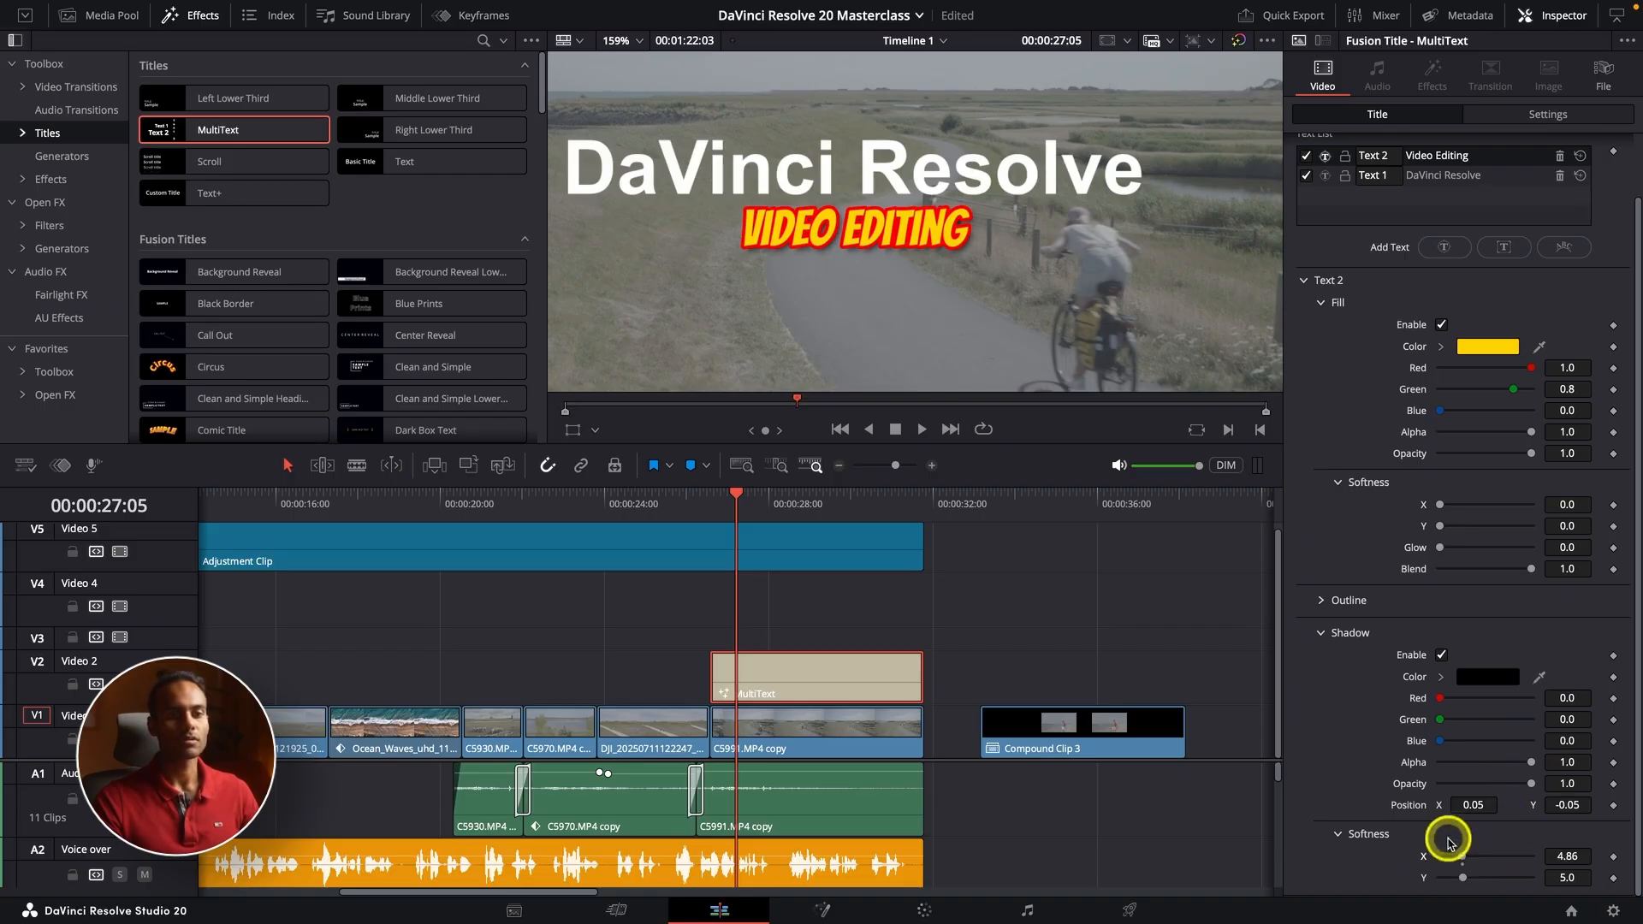
Step: Open the transform and composite settings of the whole MultiText title
{"action": "scroll", "coordinate": [1034, 289], "scroll_direction": "down", "scroll_amount": 4}
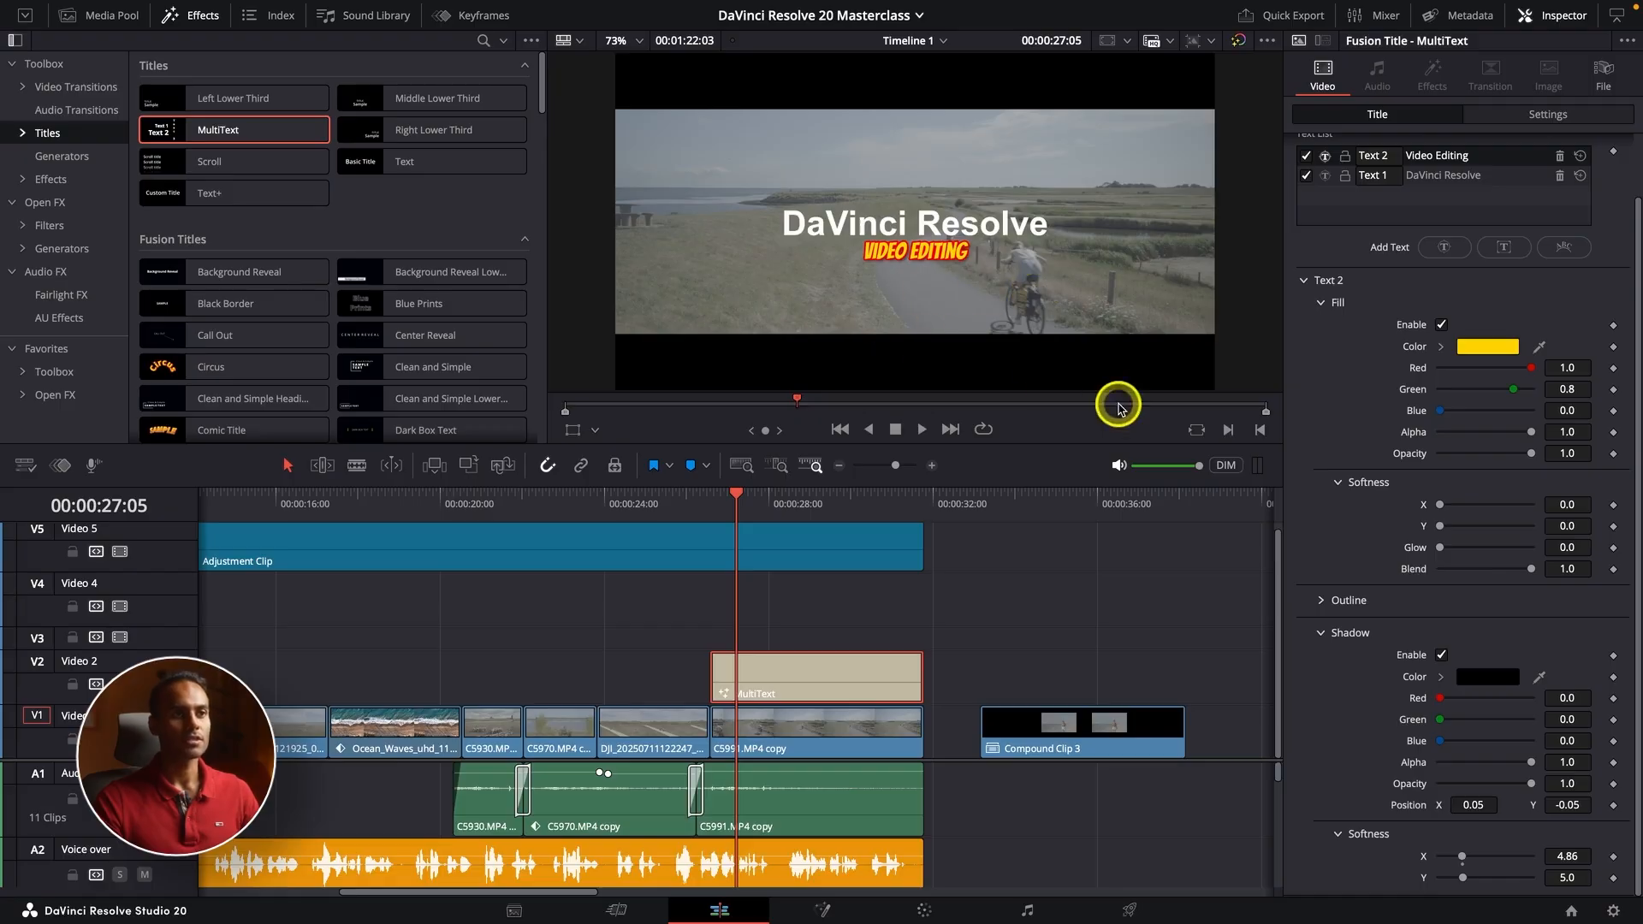
{"action": "scroll", "coordinate": [1414, 548], "scroll_direction": "up", "scroll_amount": 2}
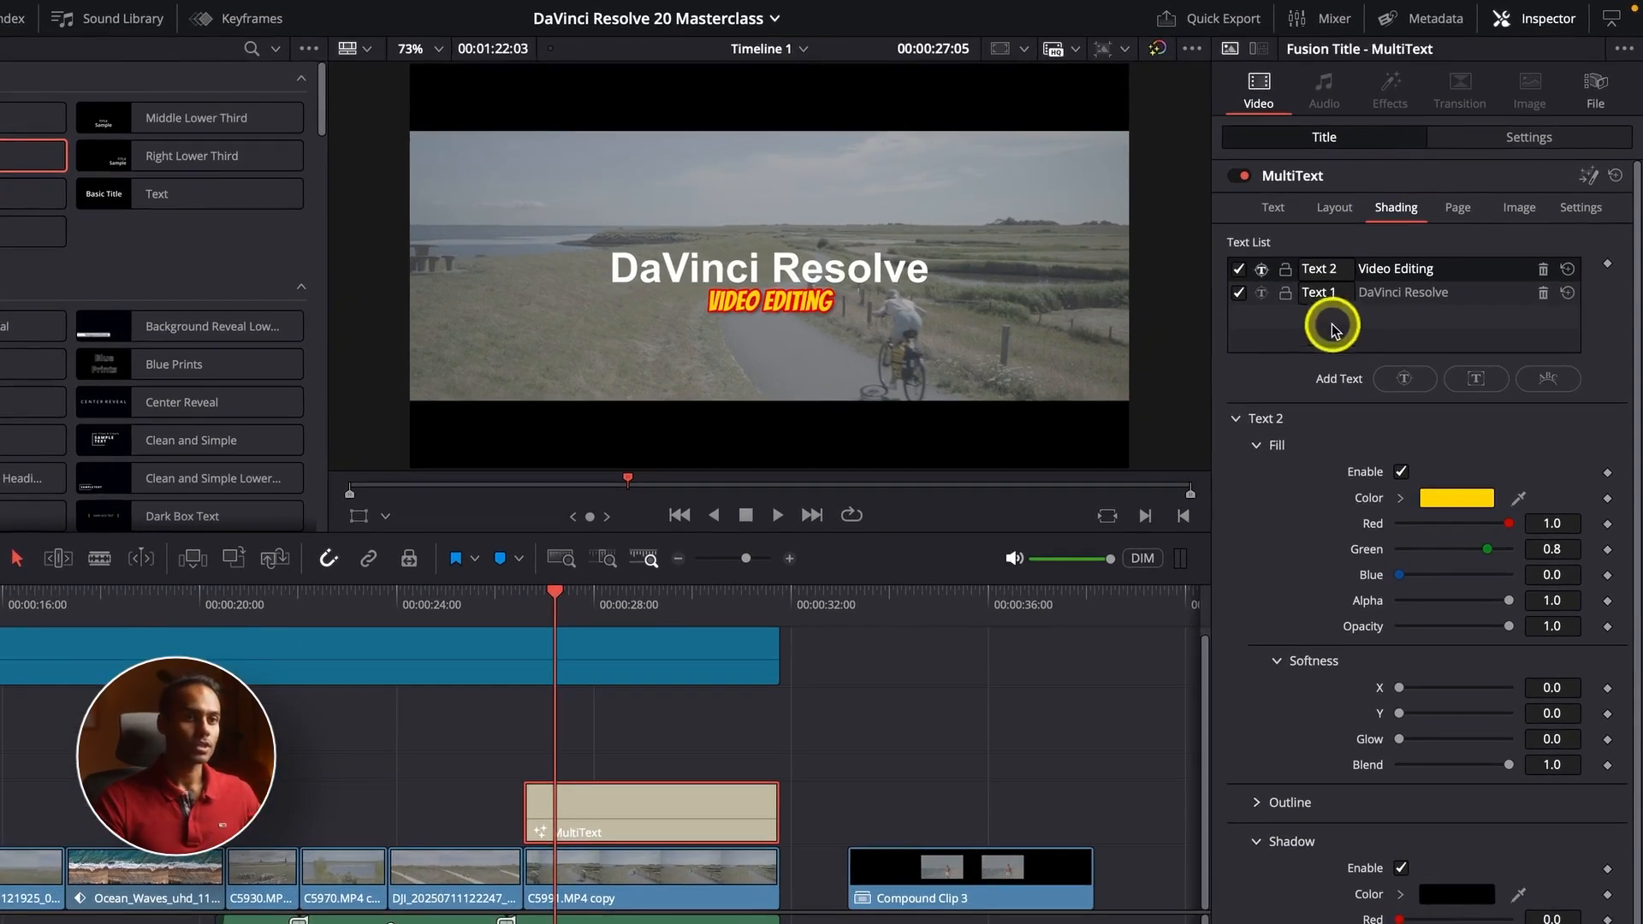
{"action": "left_click", "coordinate": [1511, 139]}
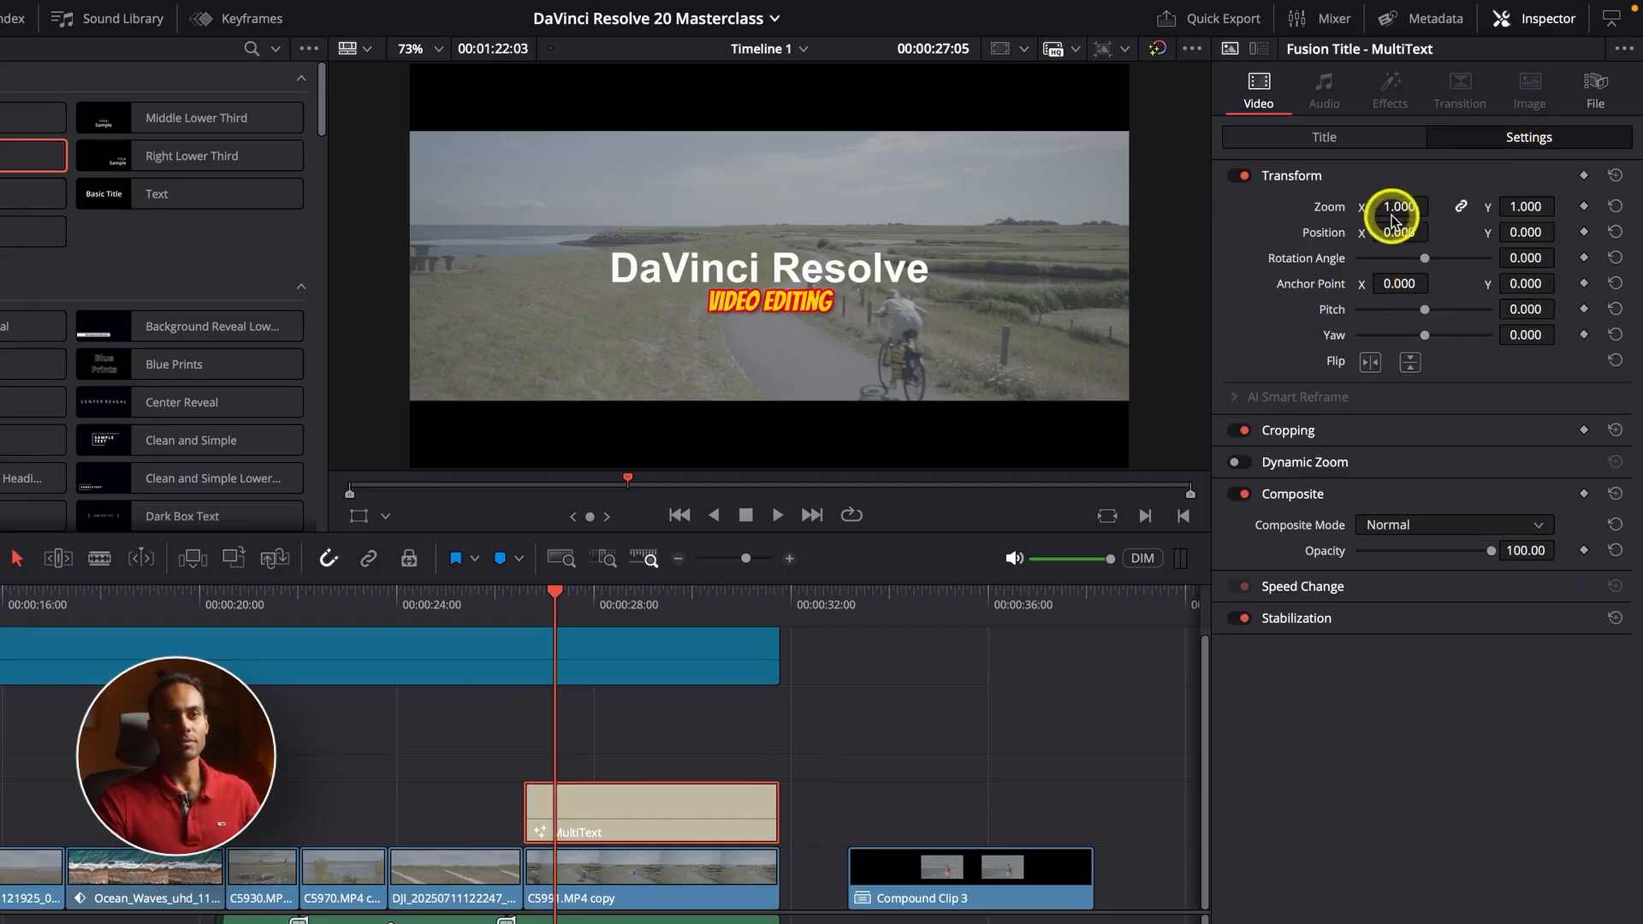
Step: Try a zoom of 0.970 on the whole title and undo it, and try lowering its opacity
{"action": "mouse_move", "coordinate": [1394, 213]}
{"action": "left_mouse_down"}
{"action": "mouse_move", "coordinate": [1452, 213]}
{"action": "mouse_move", "coordinate": [1391, 220]}
{"action": "left_mouse_up"}
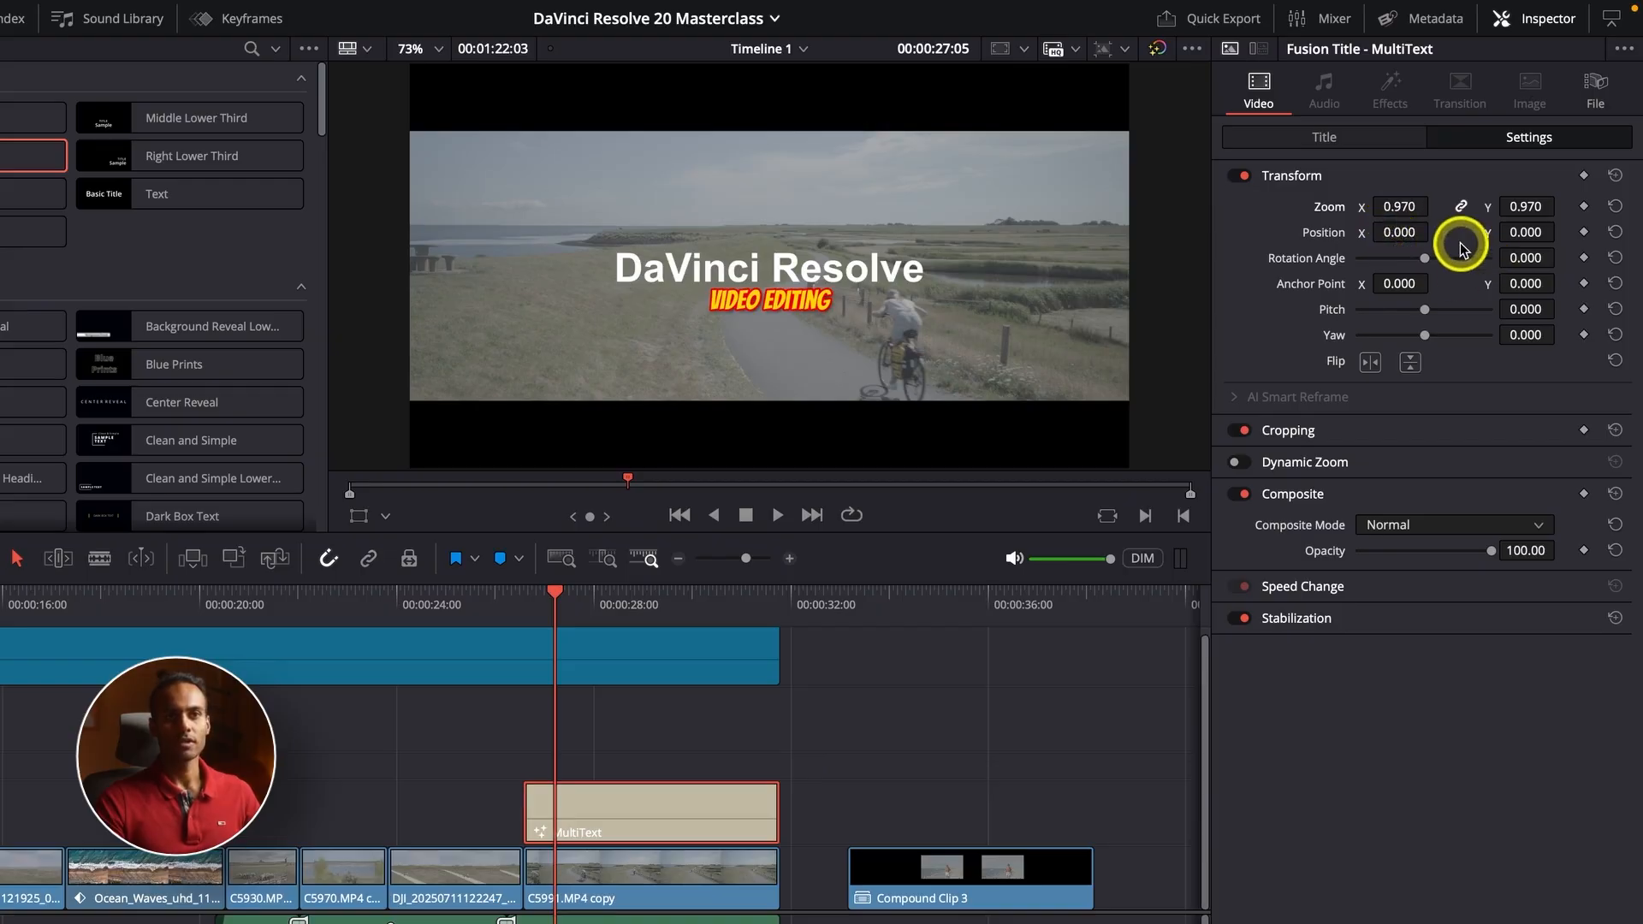
{"action": "key", "text": "super+z"}
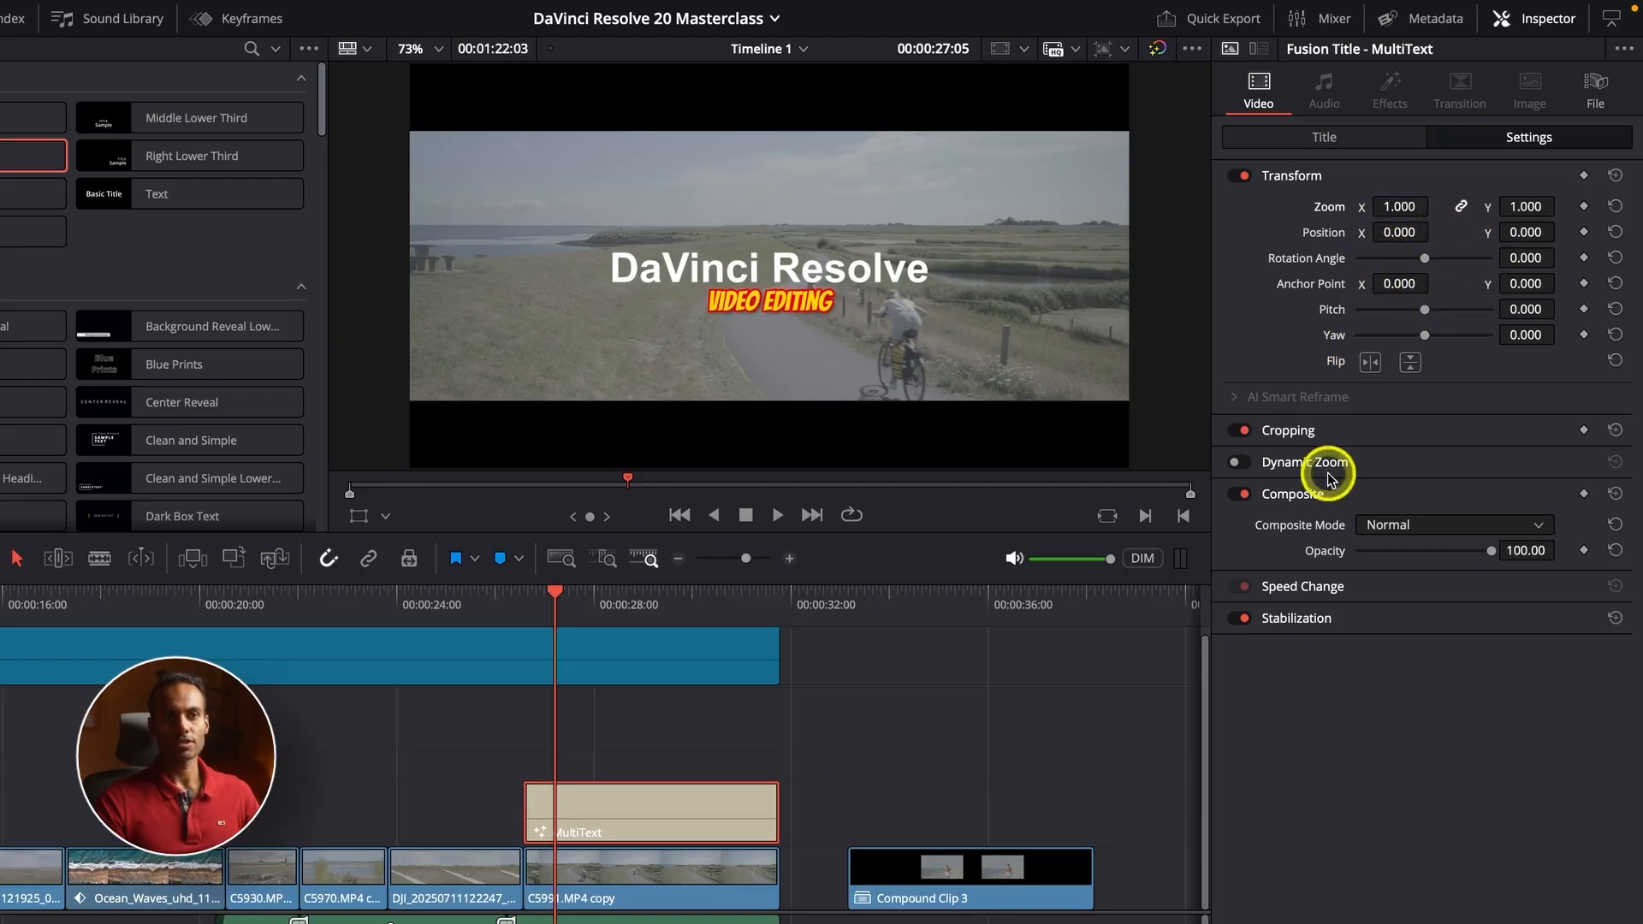
{"action": "mouse_move", "coordinate": [1489, 550]}
{"action": "left_mouse_down"}
{"action": "mouse_move", "coordinate": [1326, 555]}
{"action": "mouse_move", "coordinate": [1481, 557]}
{"action": "left_mouse_up"}
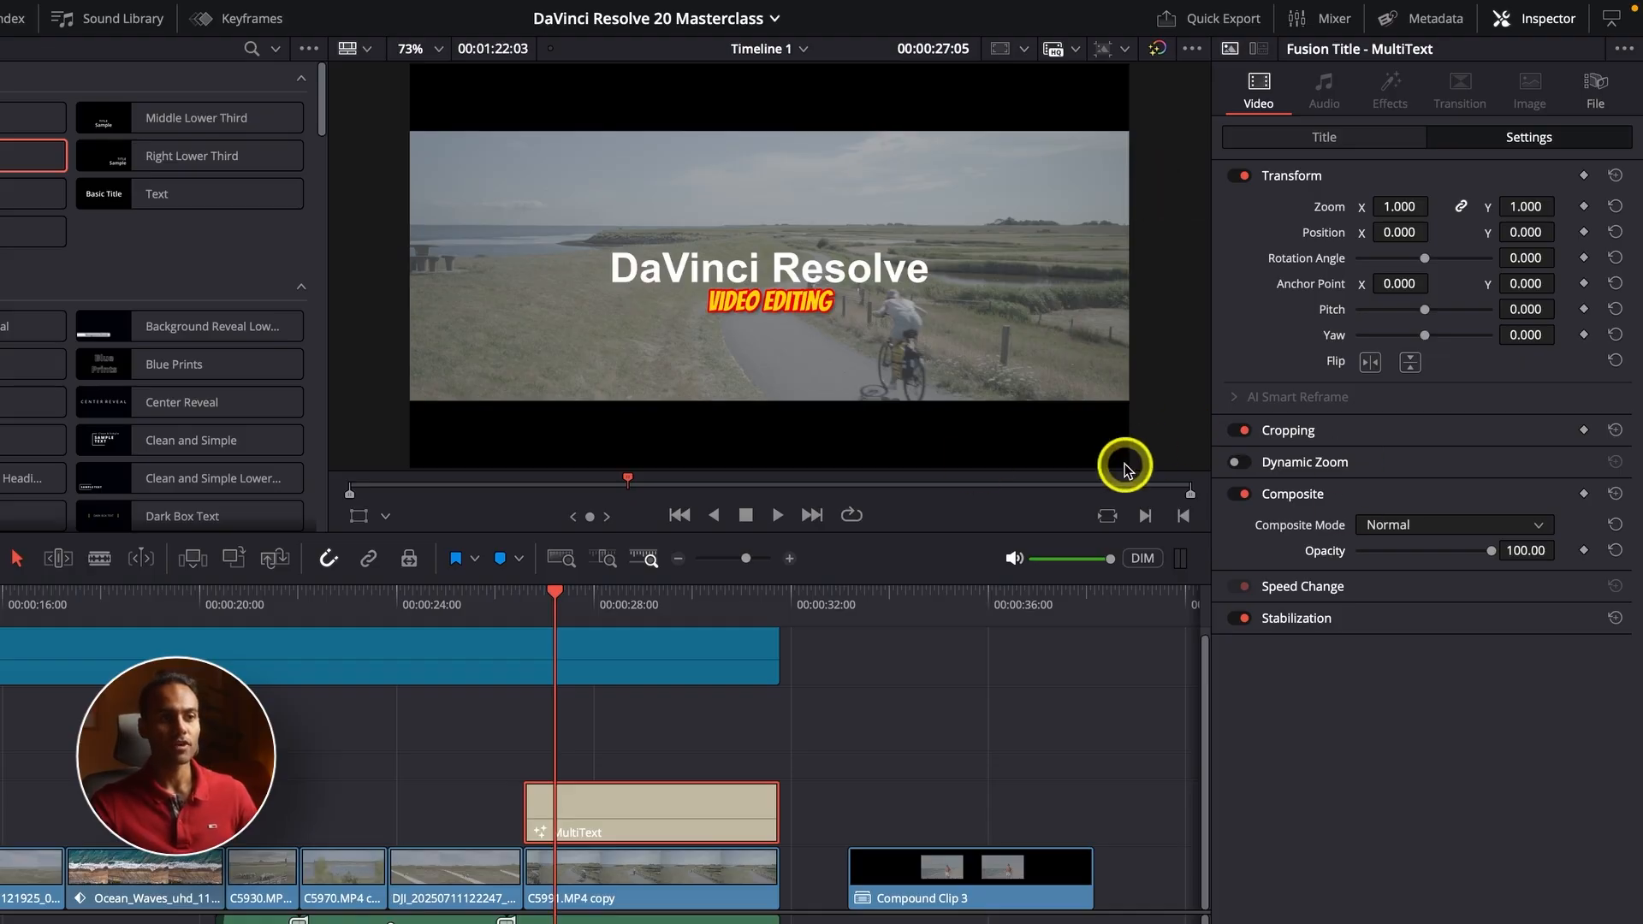
Step: Animate the title sliding in, keyframing Position X at -1494 on its first frame, 00:00:26:14, and at 0 at 00:00:27:07
{"action": "left_click", "coordinate": [535, 618]}
{"action": "left_click_drag", "start_coordinate": [536, 618], "coordinate": [525, 618]}
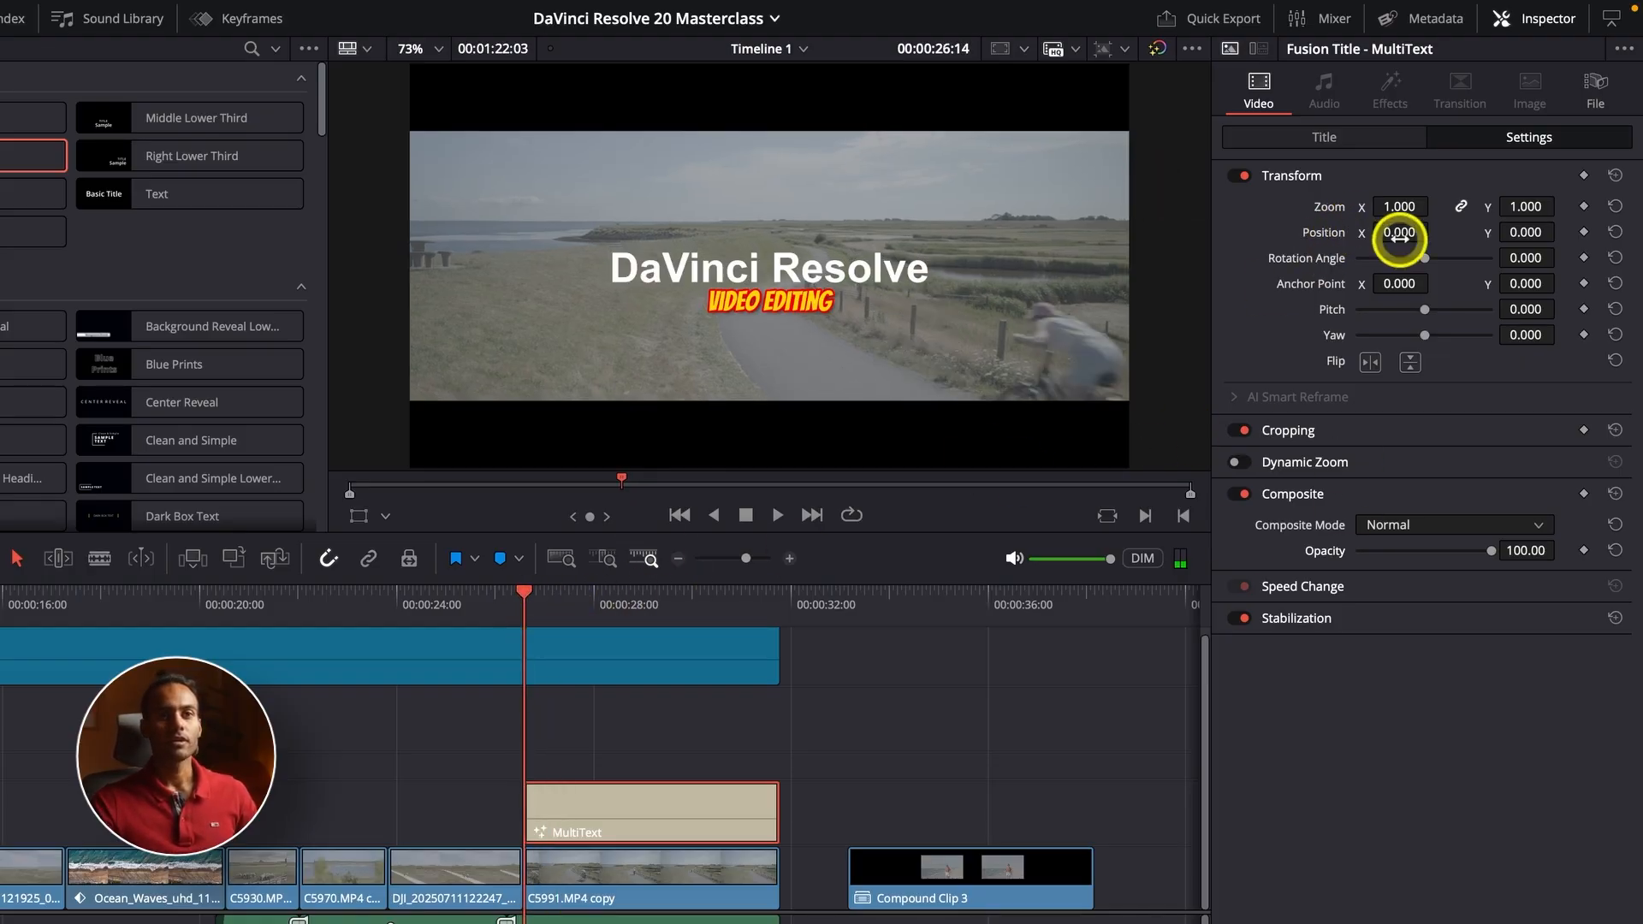
{"action": "left_click_drag", "start_coordinate": [1401, 233], "coordinate": [1284, 233]}
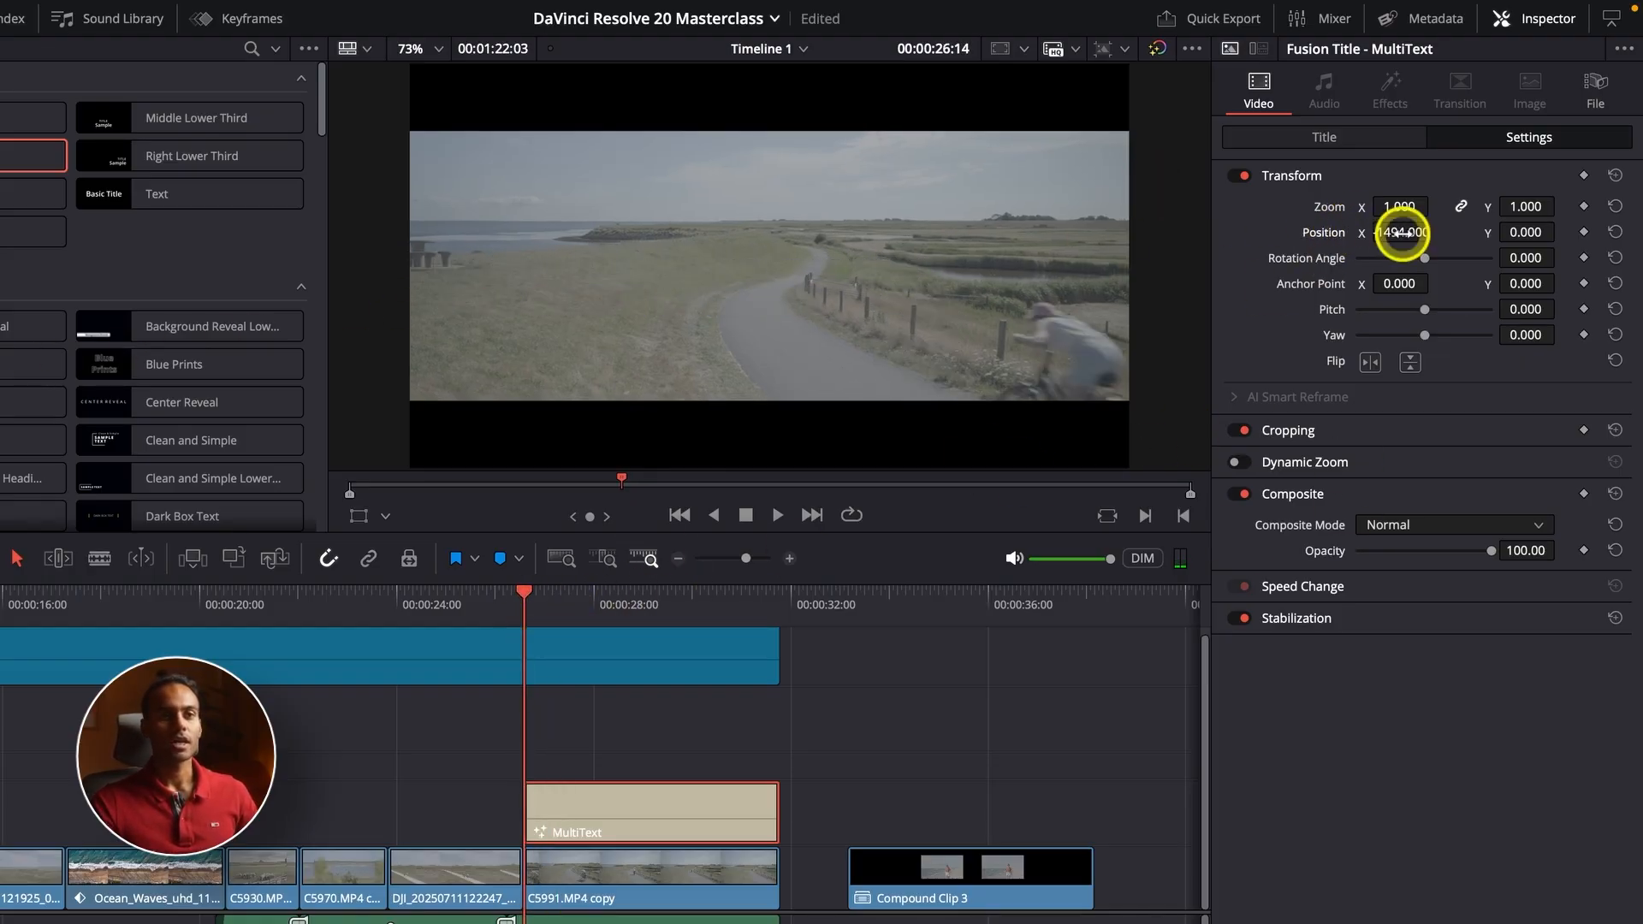
{"action": "left_click", "coordinate": [1584, 232]}
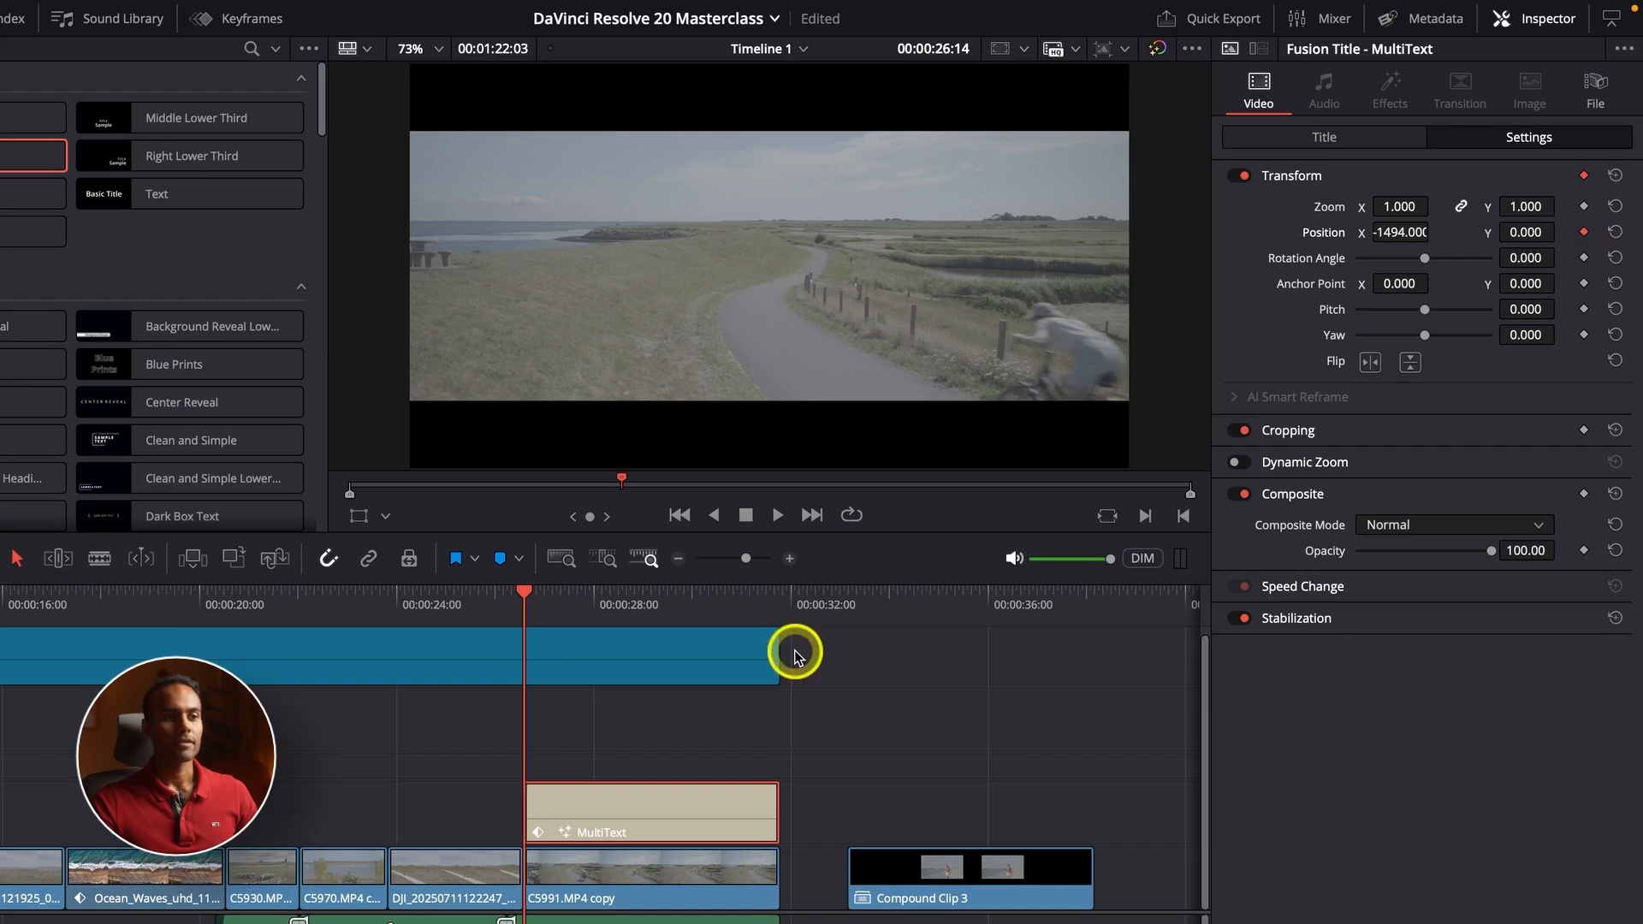
{"action": "key", "text": "space"}
{"action": "key", "text": "space"}
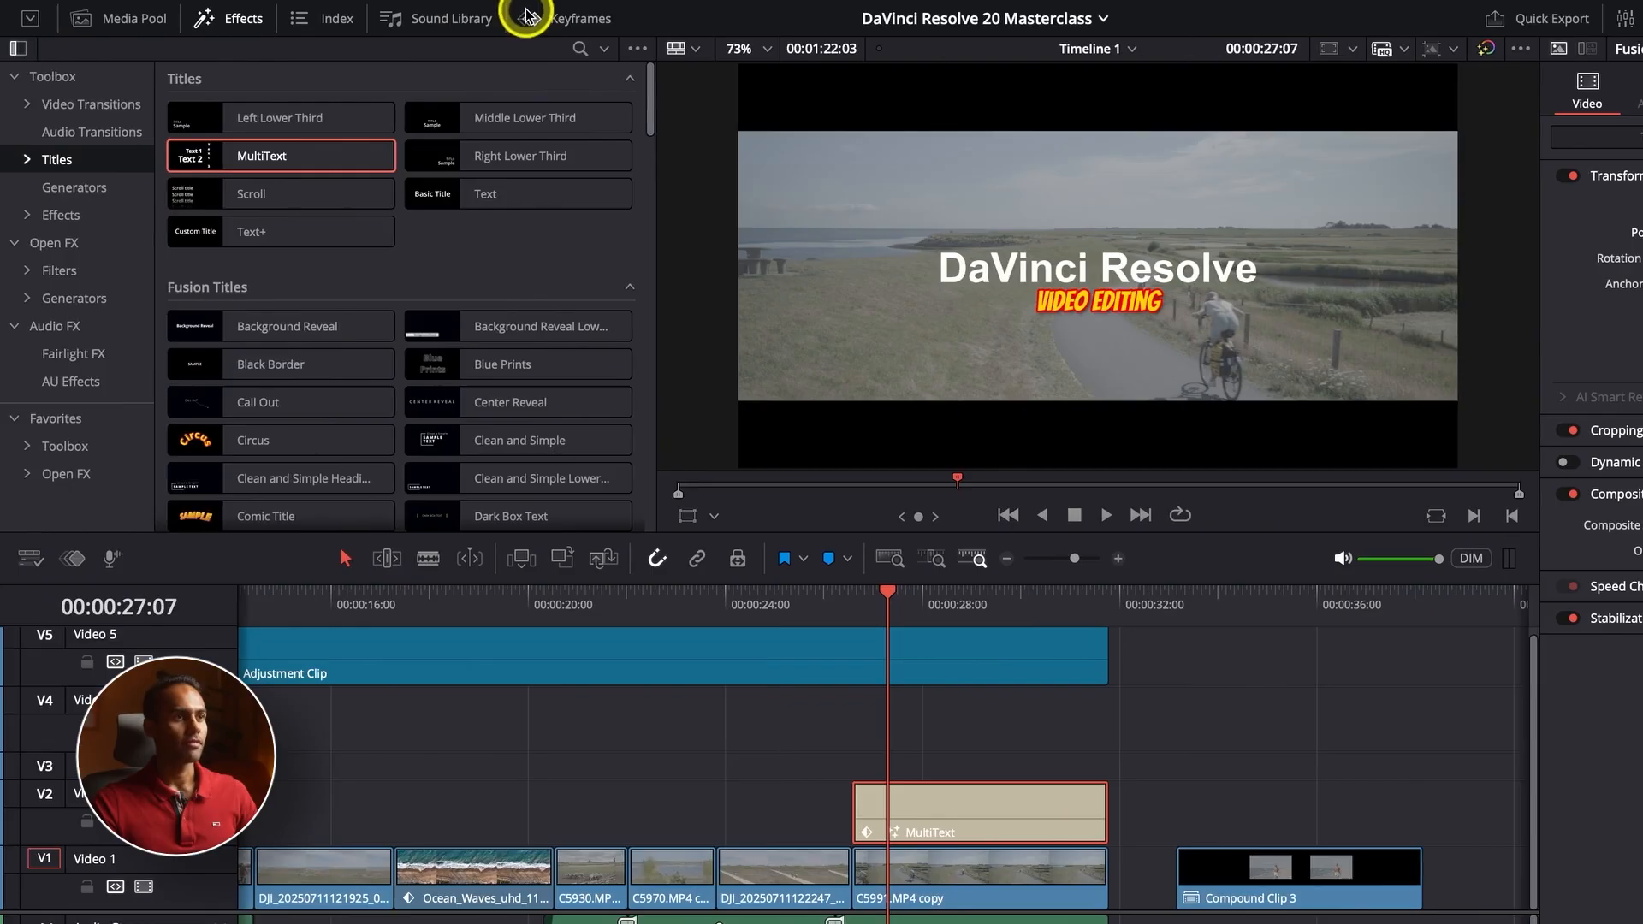
Step: Open the keyframe editor in curve view and display the title's Position X curve
{"action": "left_click", "coordinate": [368, 15]}
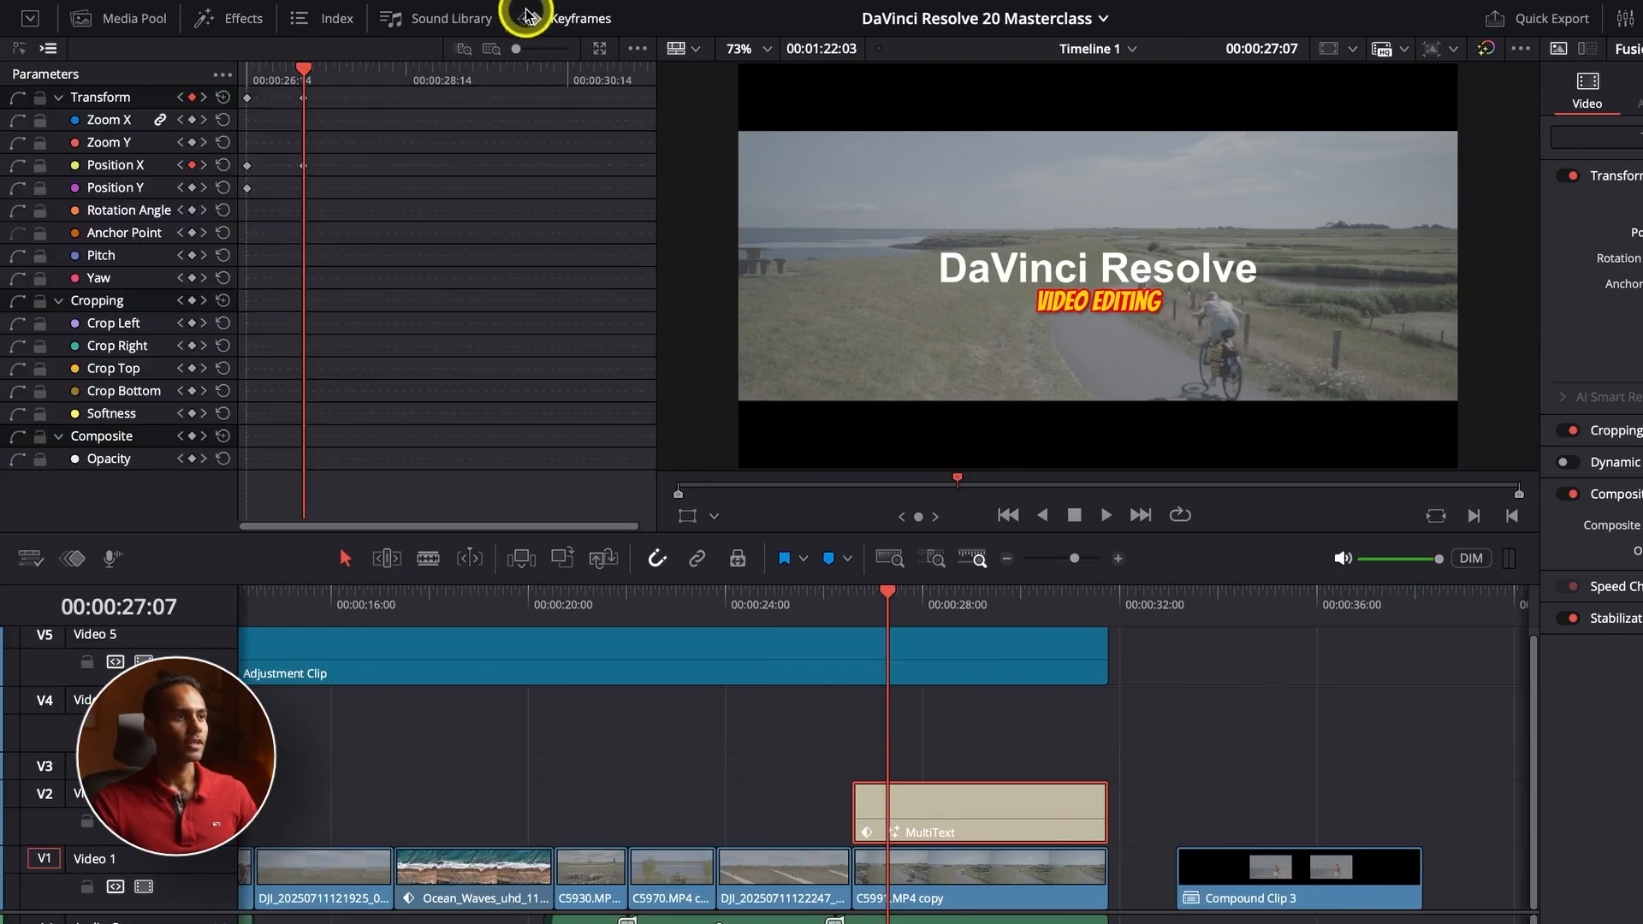
{"action": "left_click", "coordinate": [42, 51]}
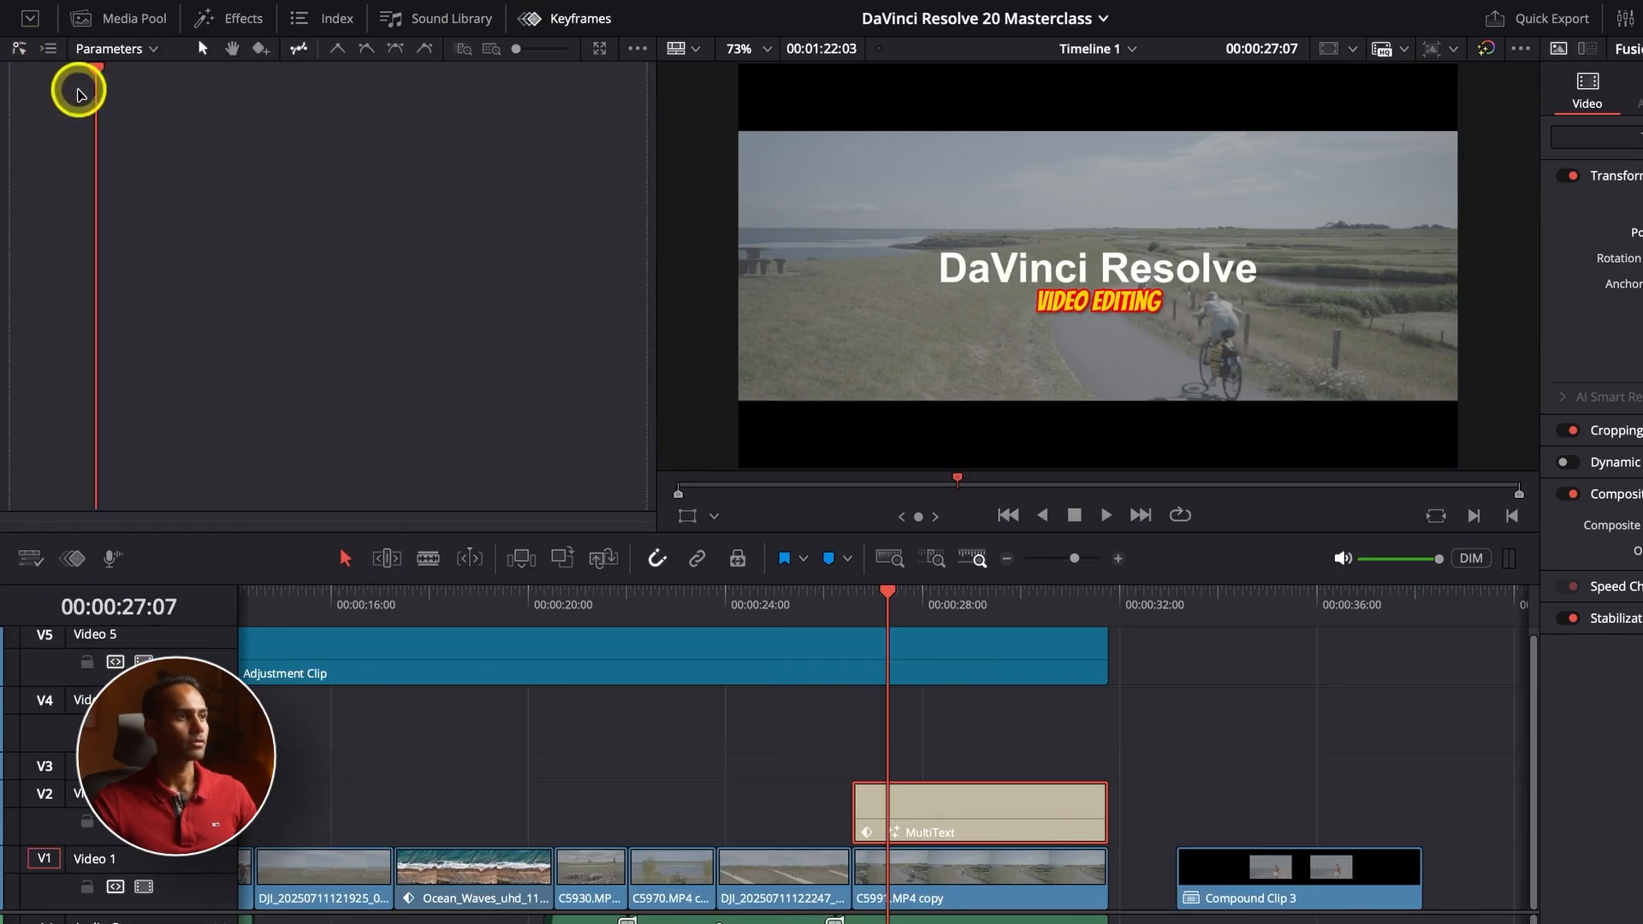
{"action": "left_click", "coordinate": [150, 51]}
{"action": "mouse_move", "coordinate": [161, 75]}
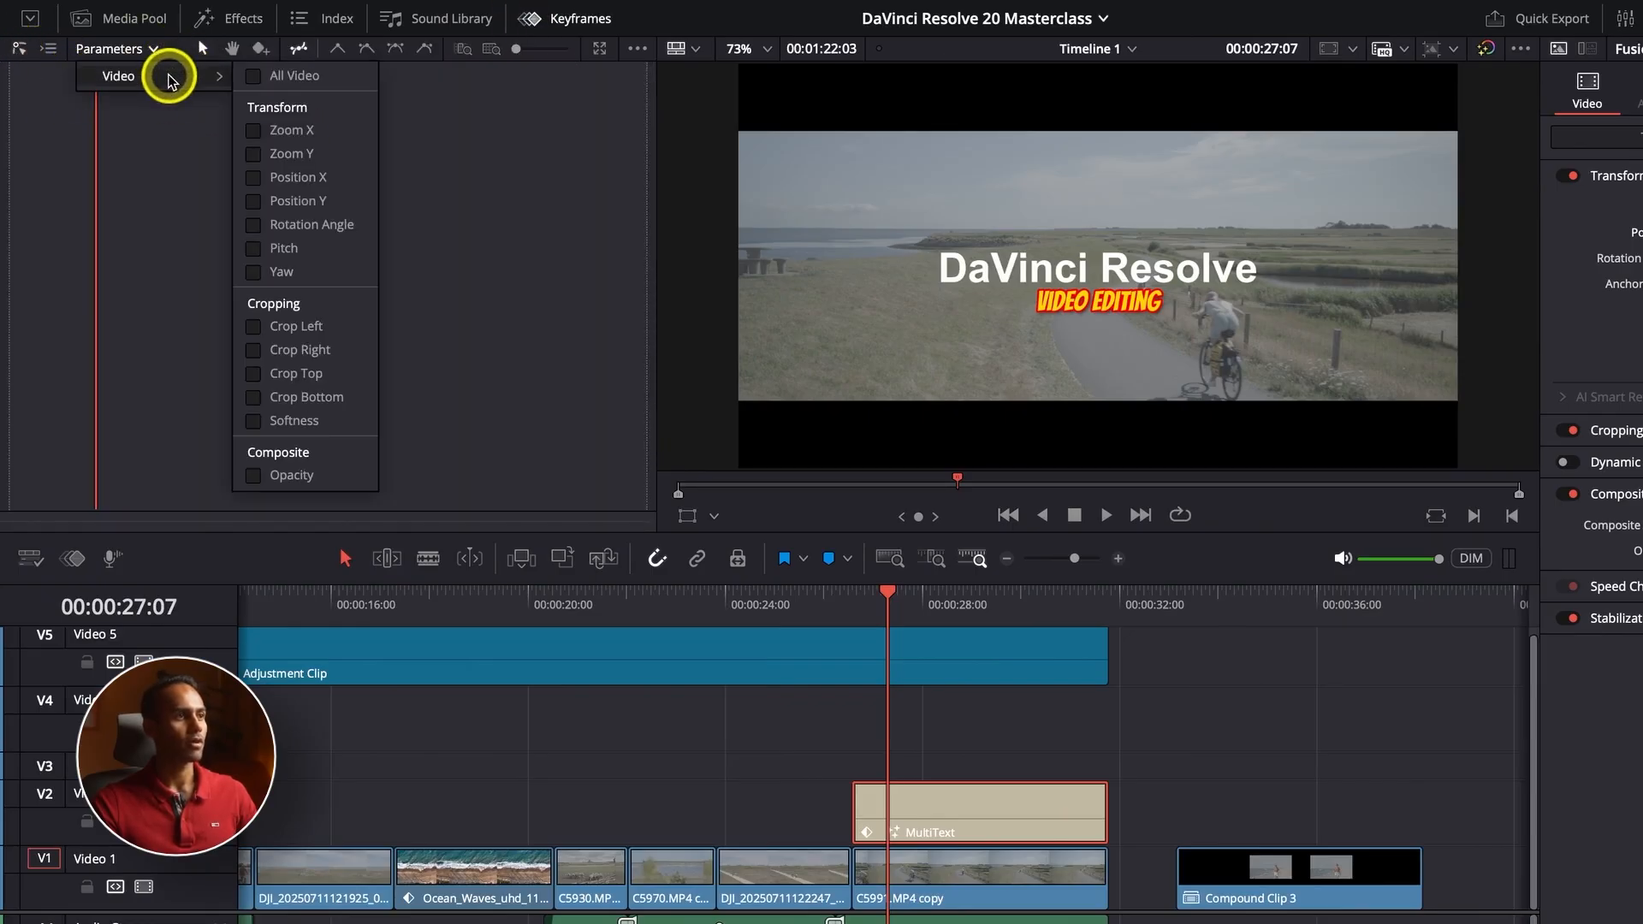
{"action": "left_click", "coordinate": [298, 178]}
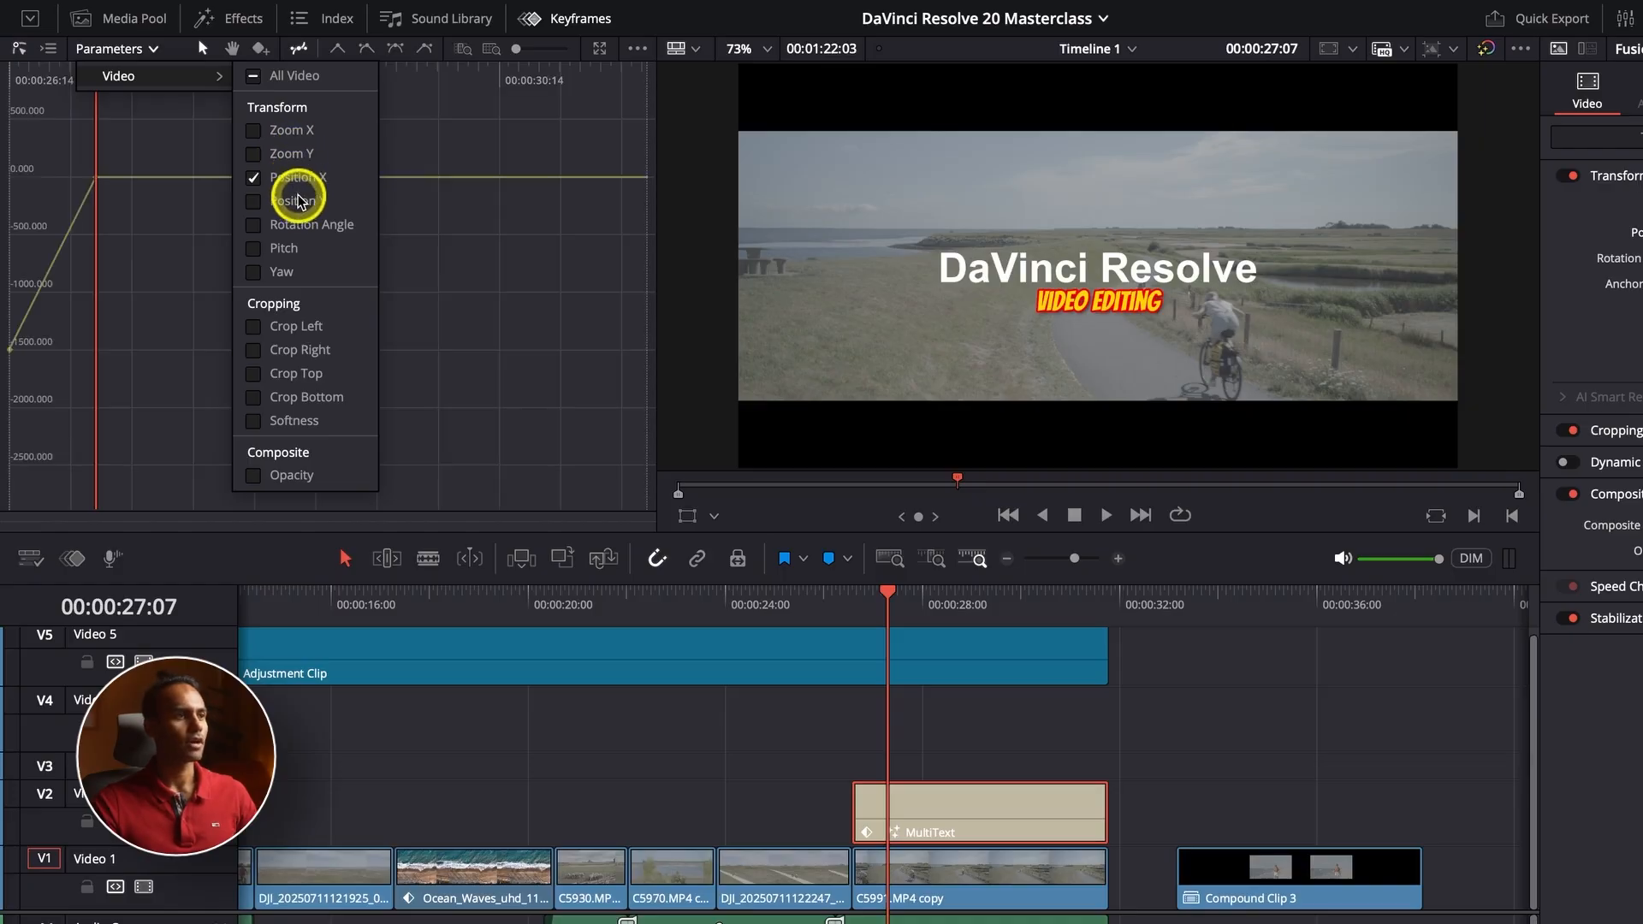
Step: Select both Position X keyframes and smooth the curve between them with an ease in and out
{"action": "left_click", "coordinate": [143, 129]}
{"action": "left_click_drag", "start_coordinate": [154, 109], "coordinate": [1, 443]}
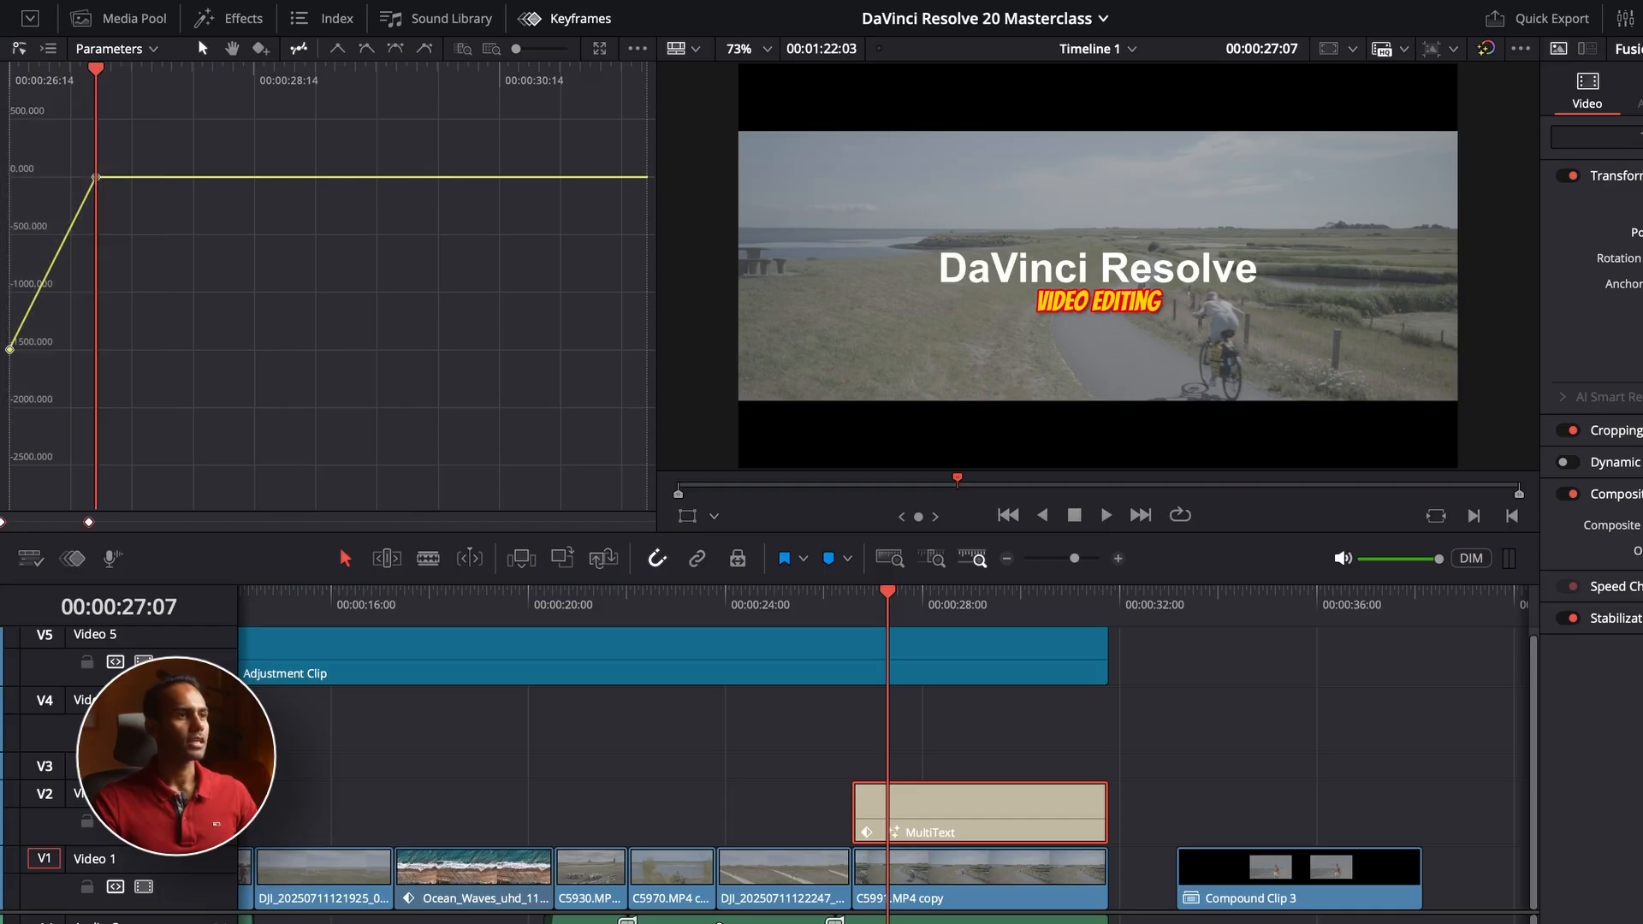
{"action": "left_click", "coordinate": [396, 48]}
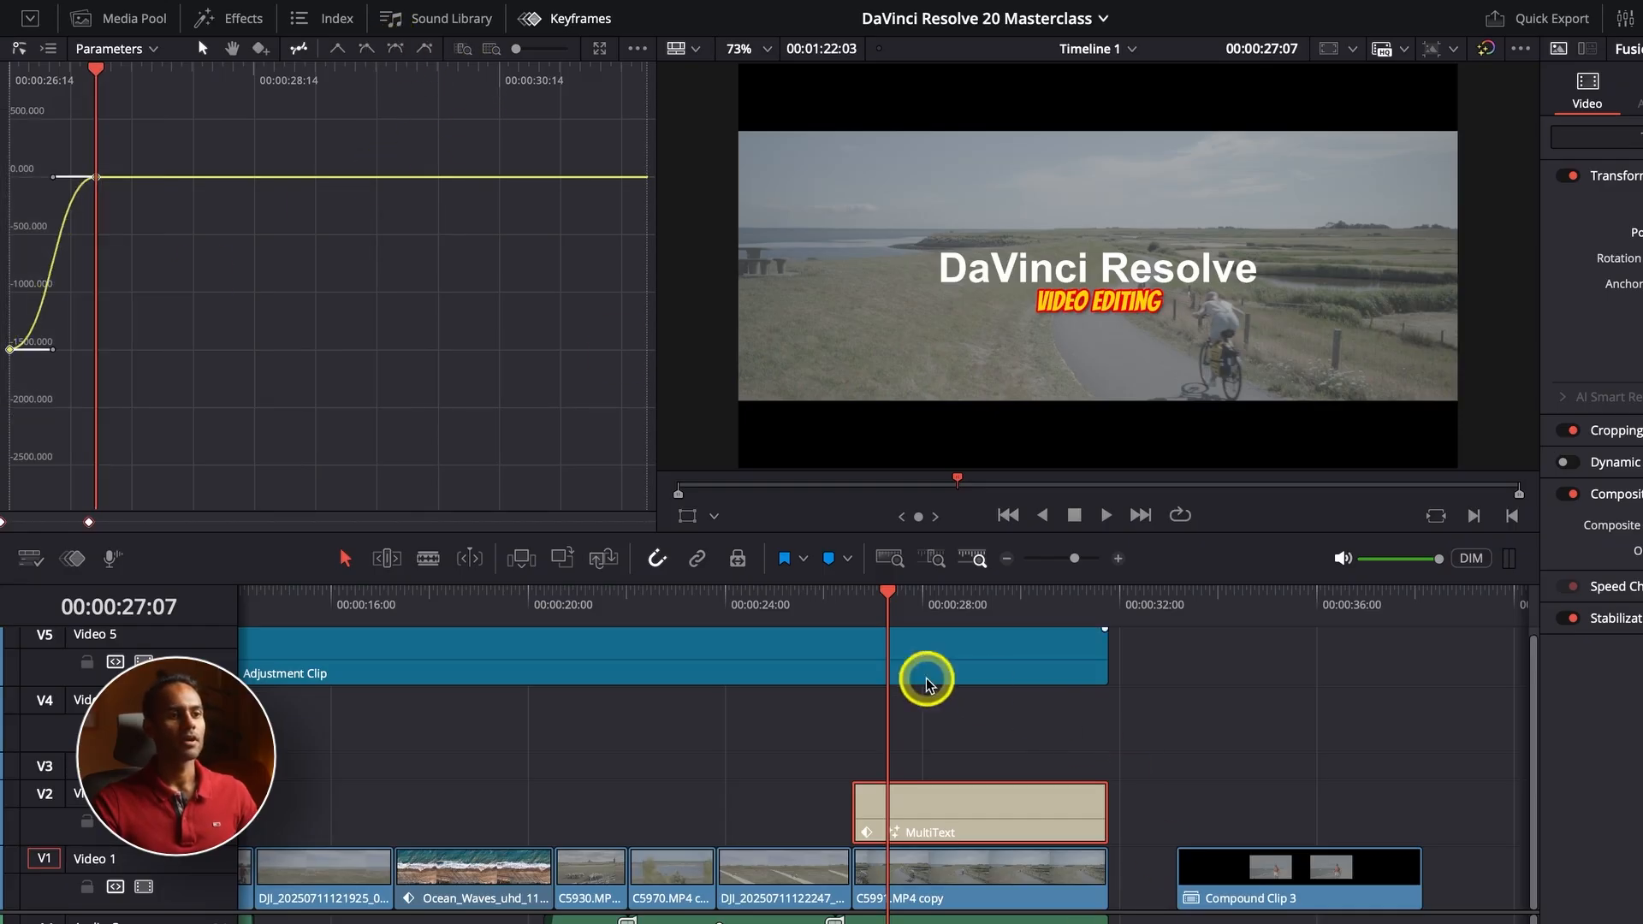
Step: Play the title's slide-in animation from just before its start, and move the playhead to 00:00:29:06
{"action": "left_click", "coordinate": [847, 607]}
{"action": "key", "text": "space"}
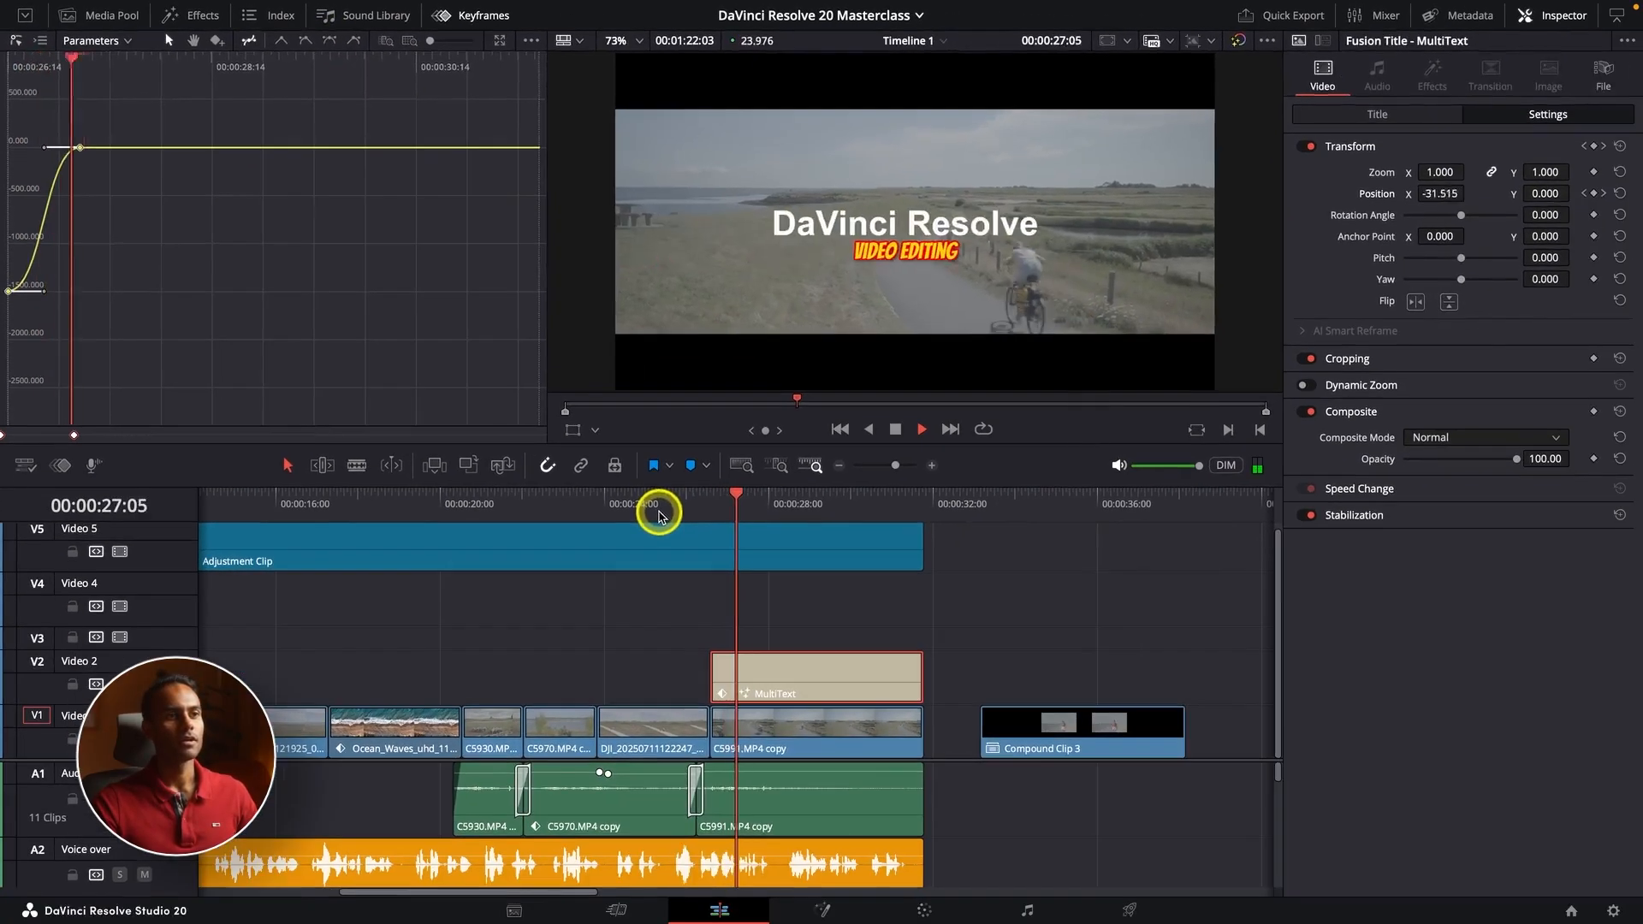
{"action": "left_click", "coordinate": [697, 511]}
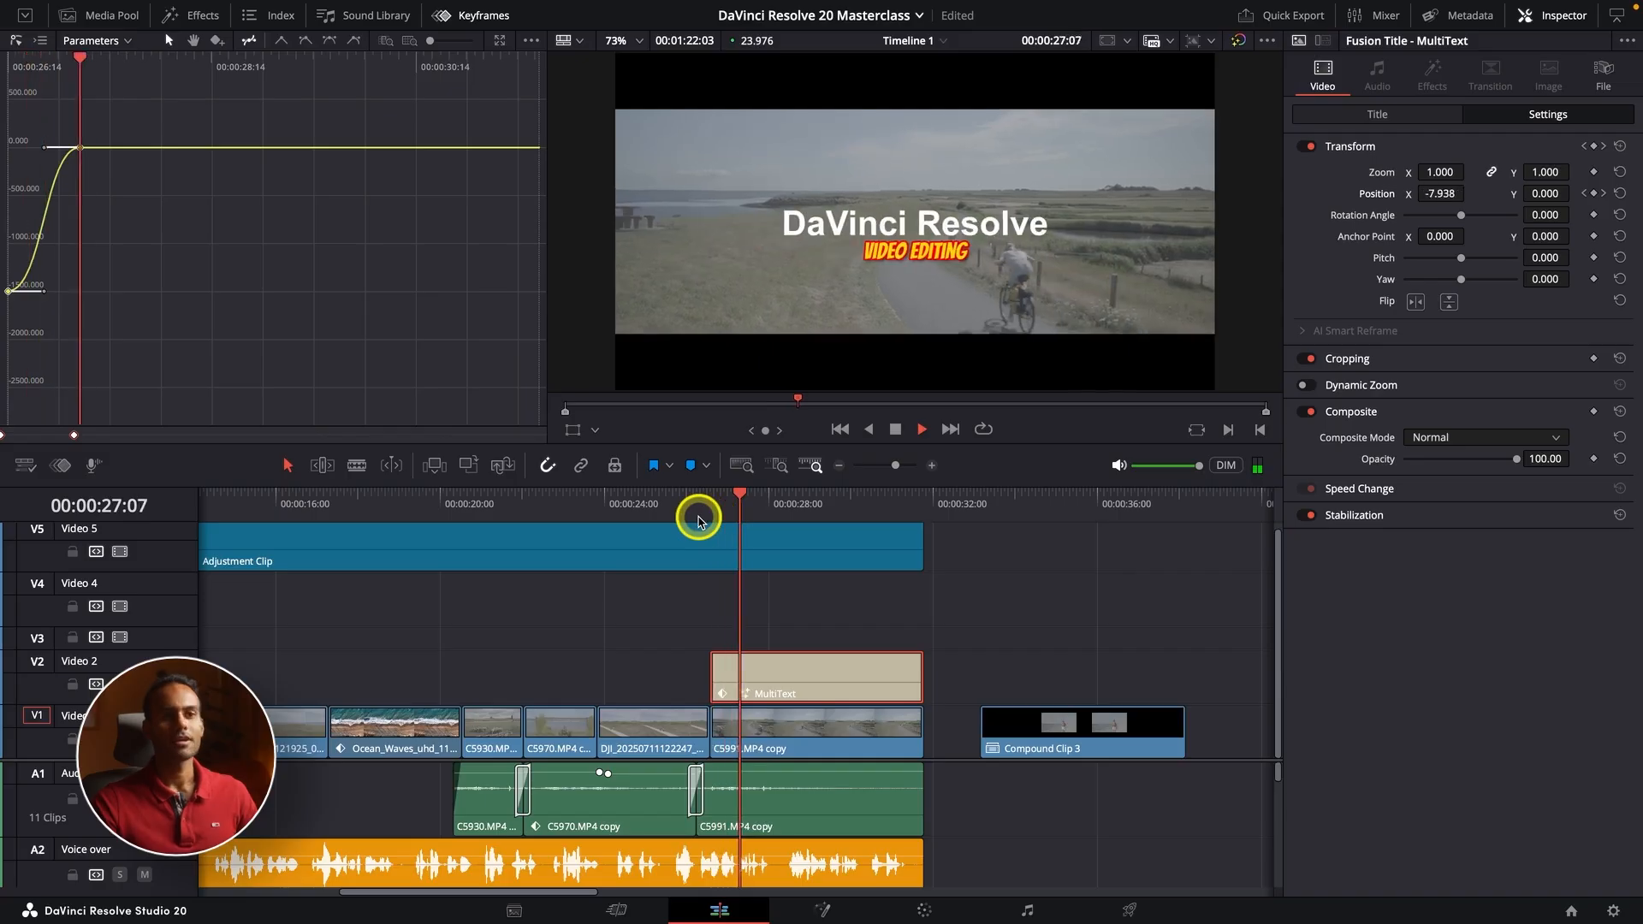
{"action": "key", "text": "space"}
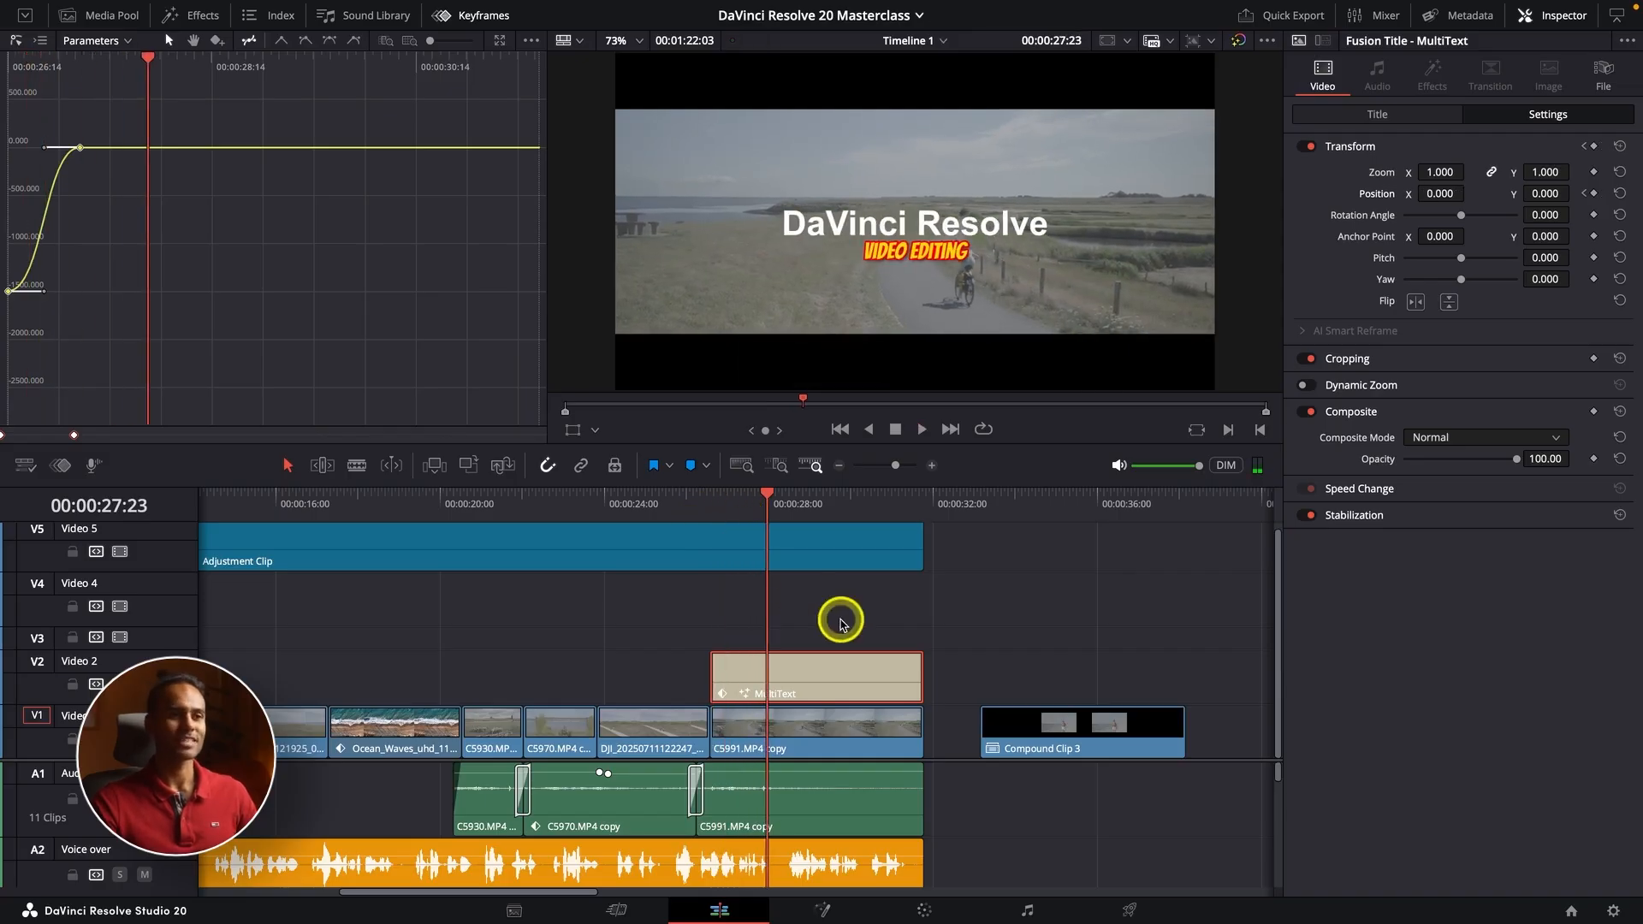
{"action": "key", "text": "shift+z"}
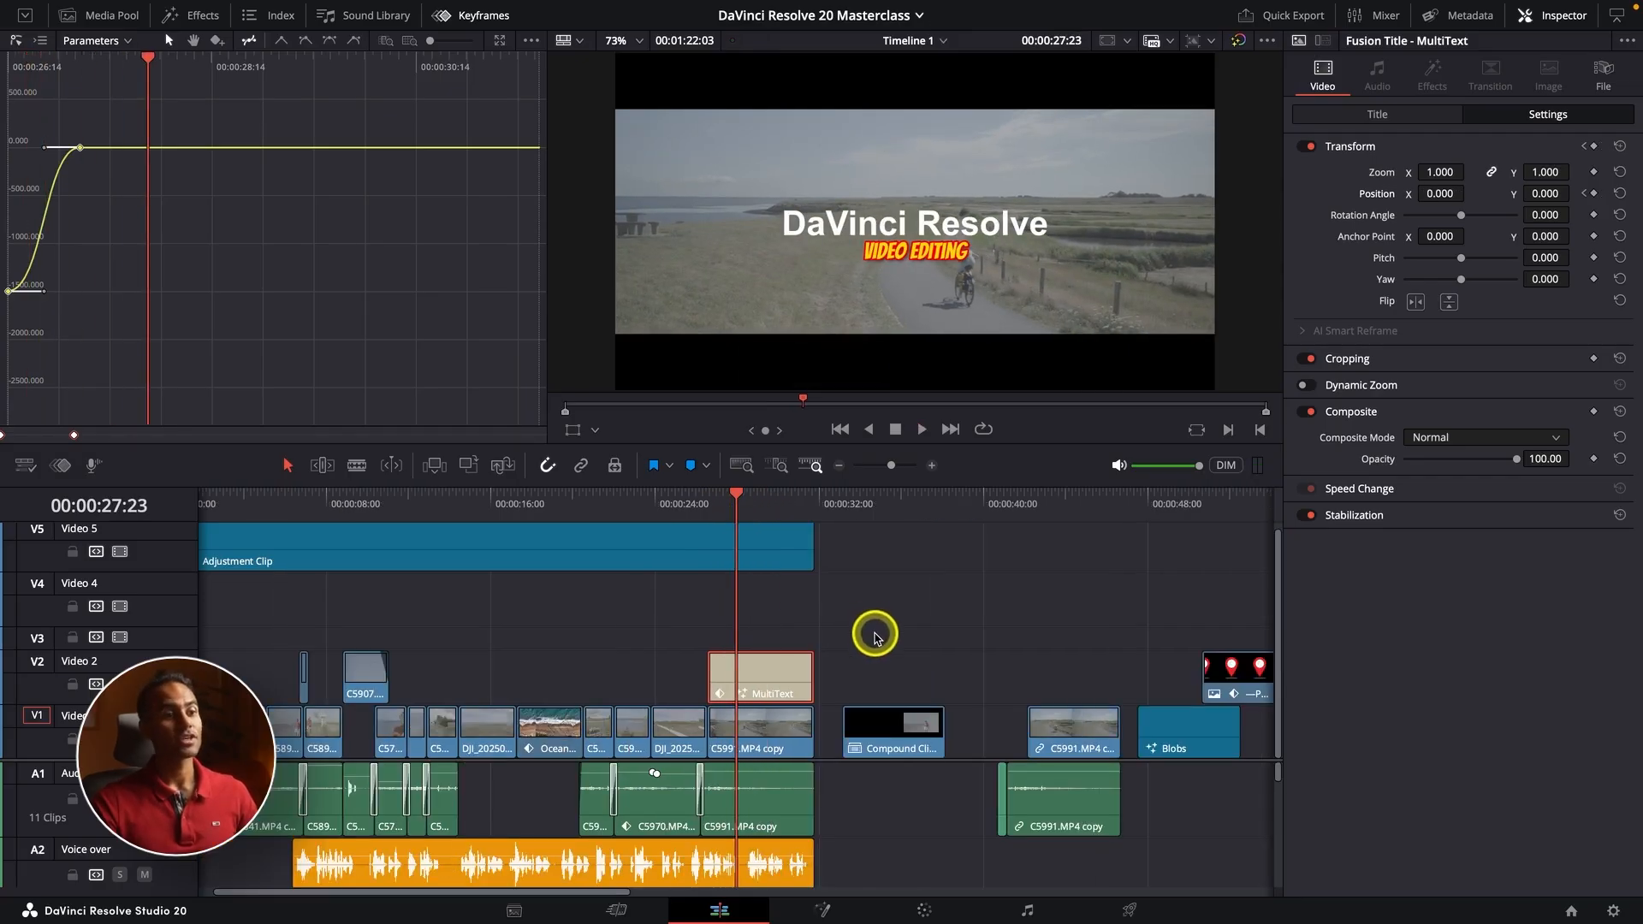
{"action": "left_click", "coordinate": [764, 506]}
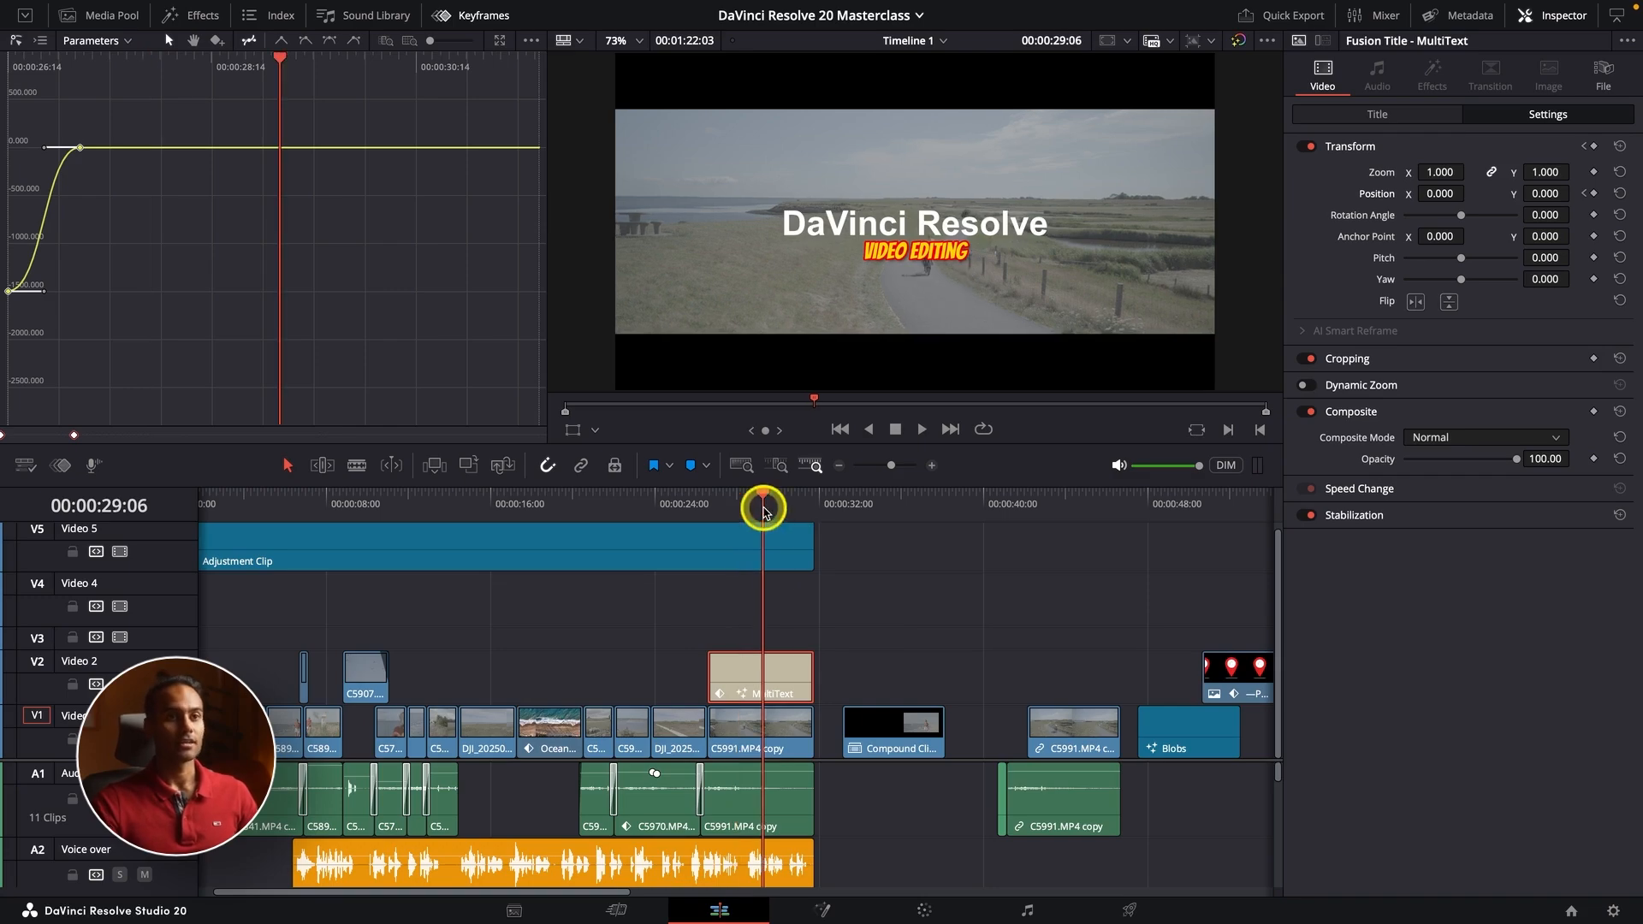